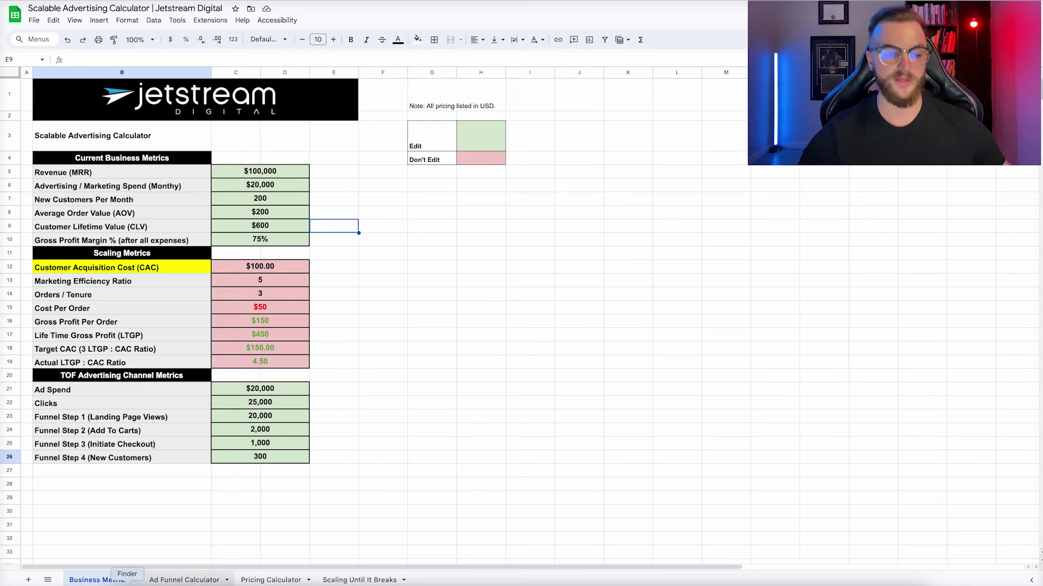
# Step: Look through the Ad Funnel Calculator, Pricing Calculator and Scaling Until It Breaks sheets, ending back on Business Metrics
pyautogui.click(173, 581)
pyautogui.scroll(-2, 291, 300)
pyautogui.scroll(2, 292, 299)
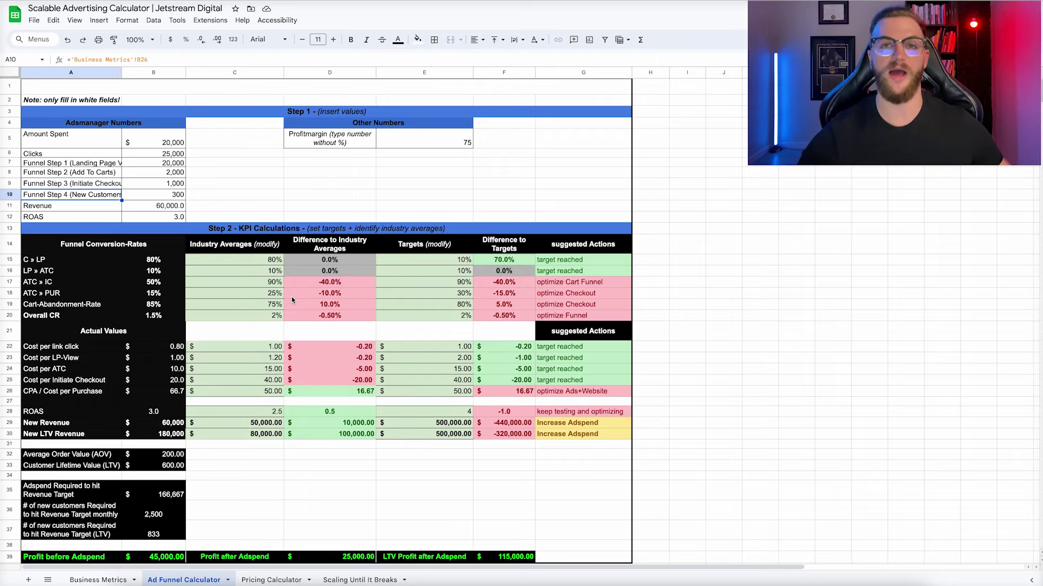
pyautogui.click(276, 580)
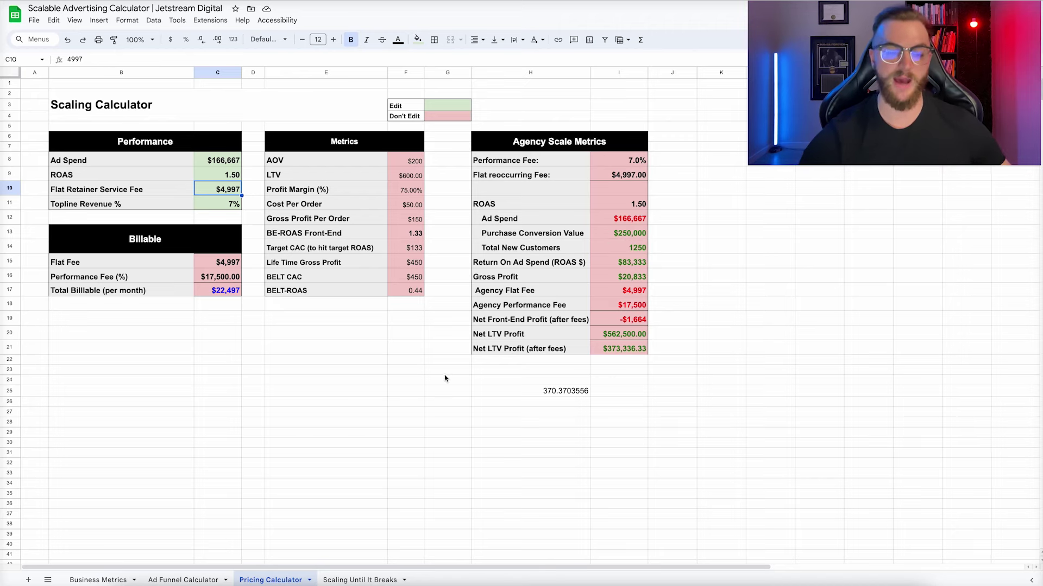
pyautogui.click(350, 580)
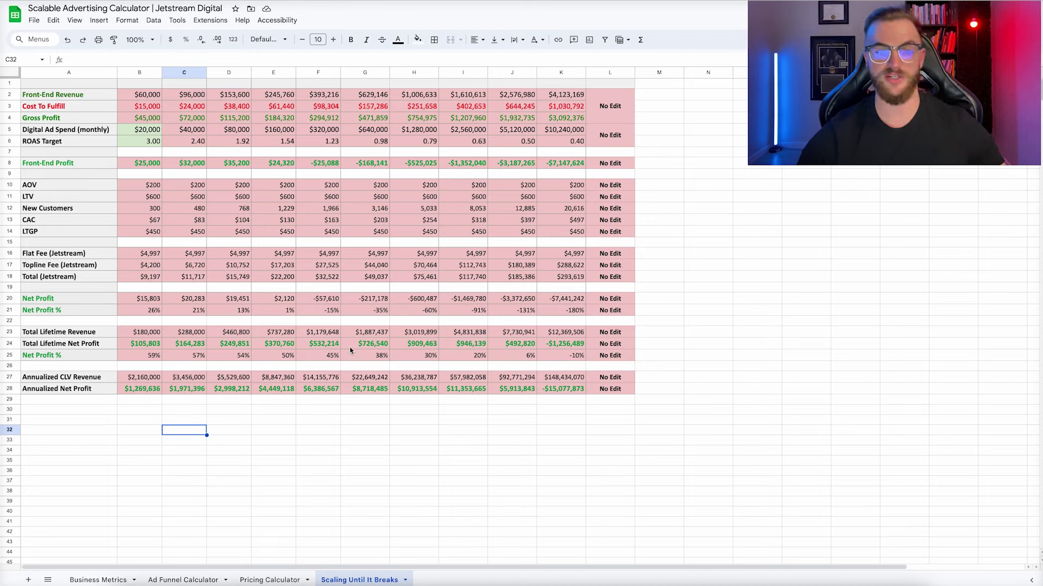
pyautogui.click(553, 380)
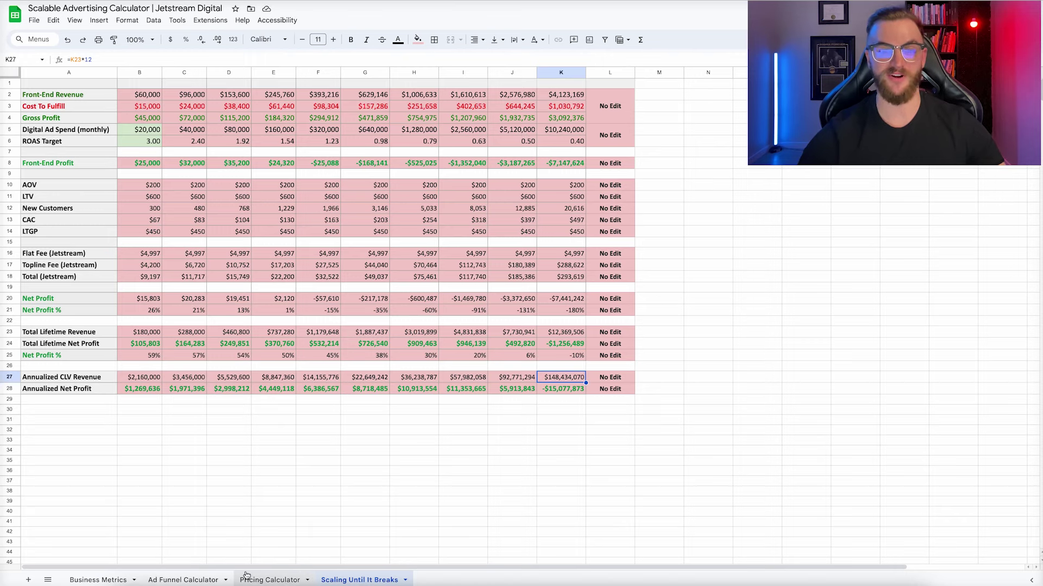
pyautogui.click(97, 580)
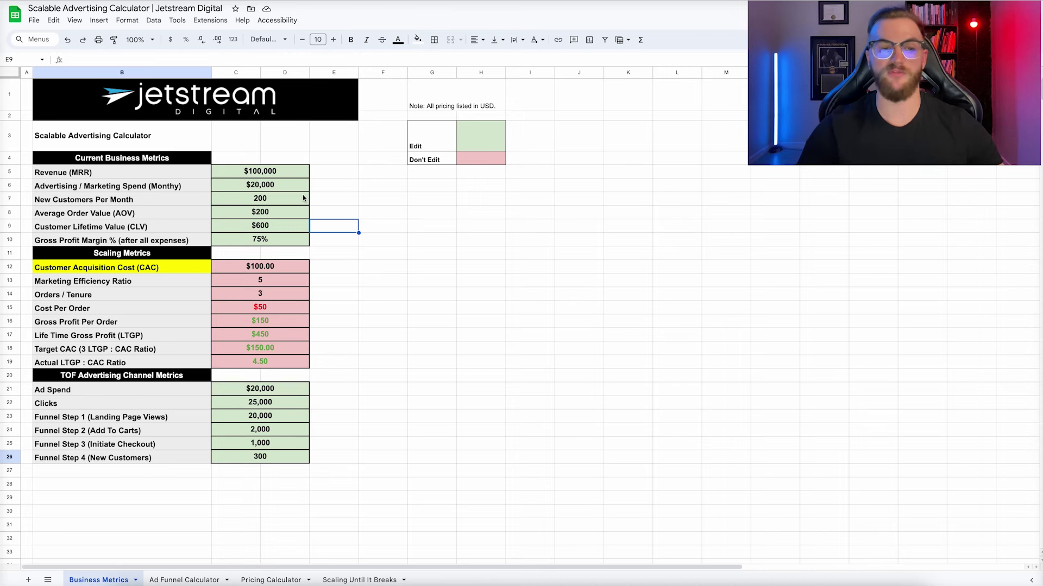
# Step: Examine the Current Business Metrics inputs from revenue to gross profit margin, and inspect the Customer Acquisition Cost formula
pyautogui.click(261, 172)
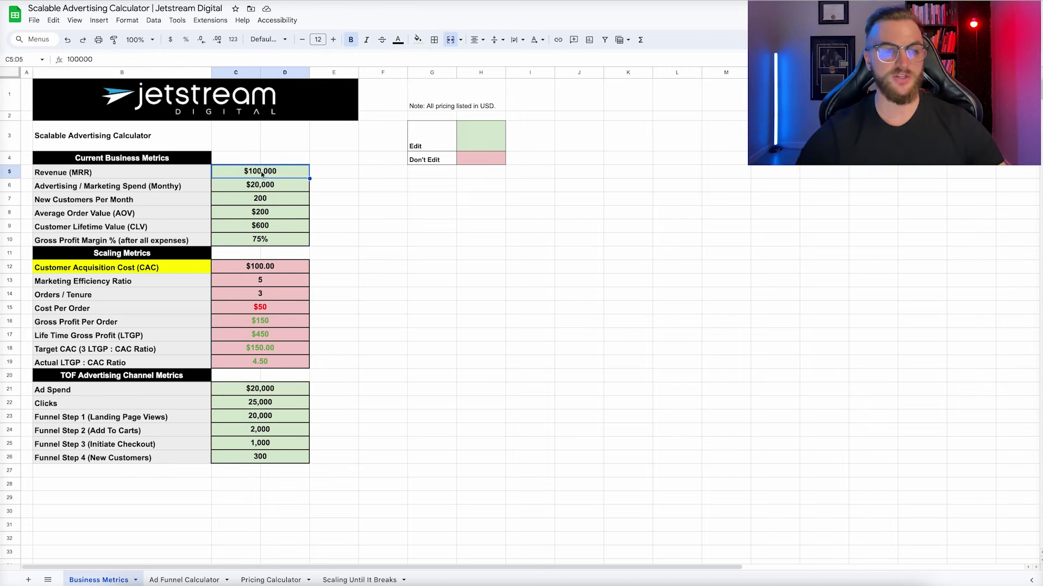
pyautogui.click(271, 202)
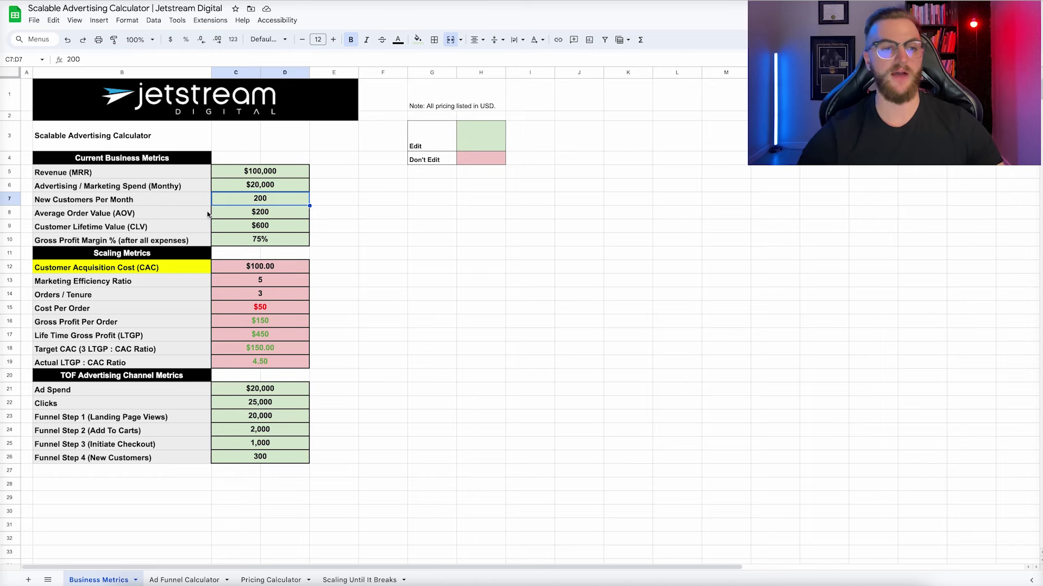
pyautogui.click(255, 230)
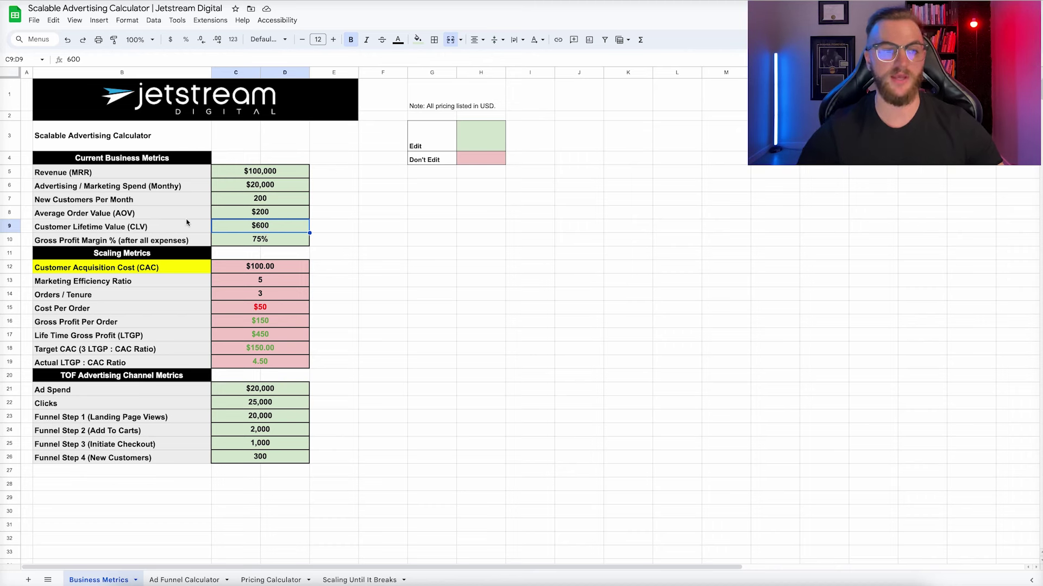
pyautogui.click(154, 215)
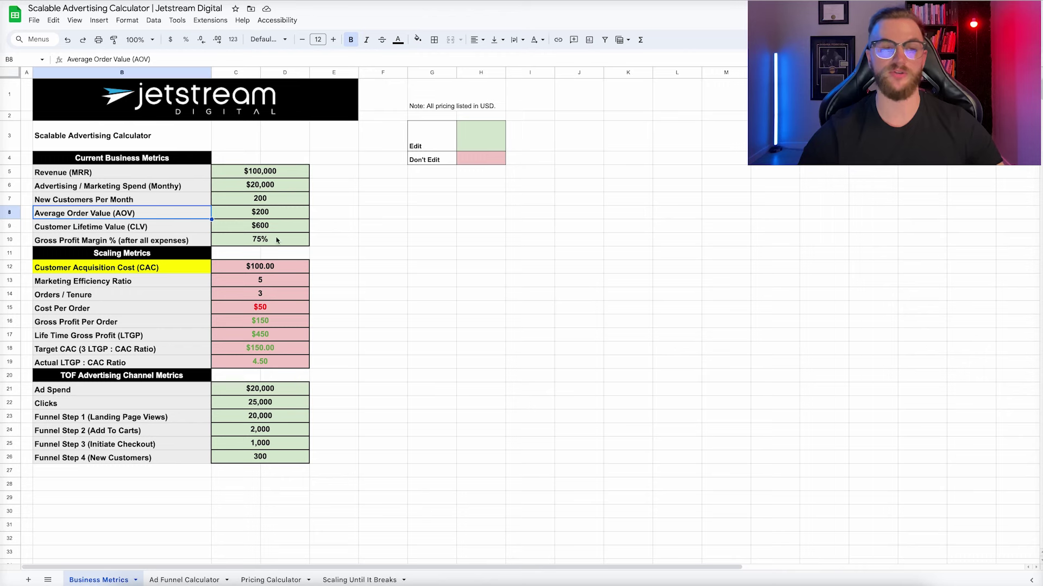
pyautogui.click(251, 246)
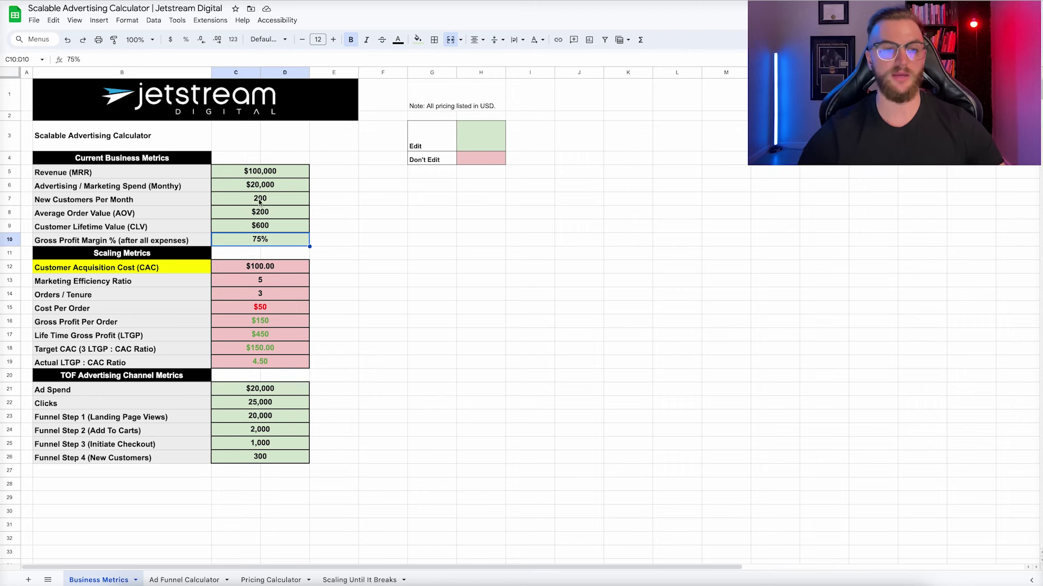
pyautogui.click(258, 266)
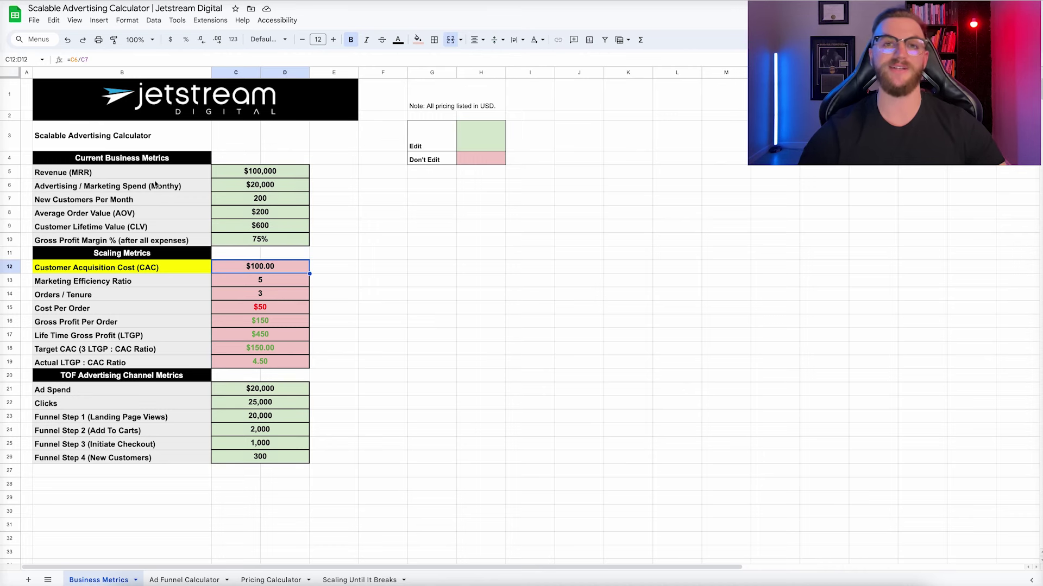
pyautogui.click(100, 55)
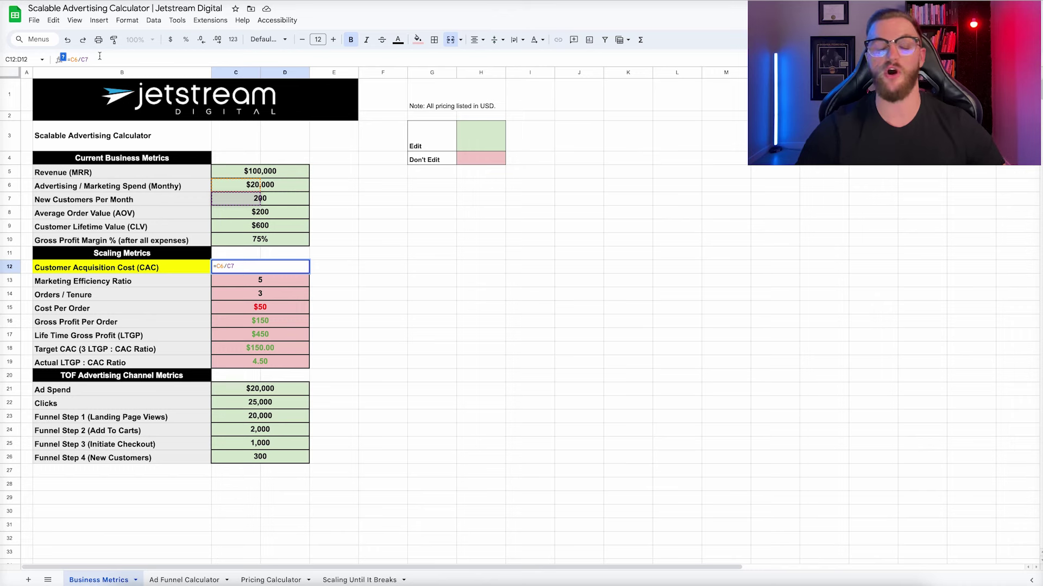
# Step: Set New Customers Per Month to 400 in the Current Business Metrics
pyautogui.click(275, 202)
pyautogui.write('400')
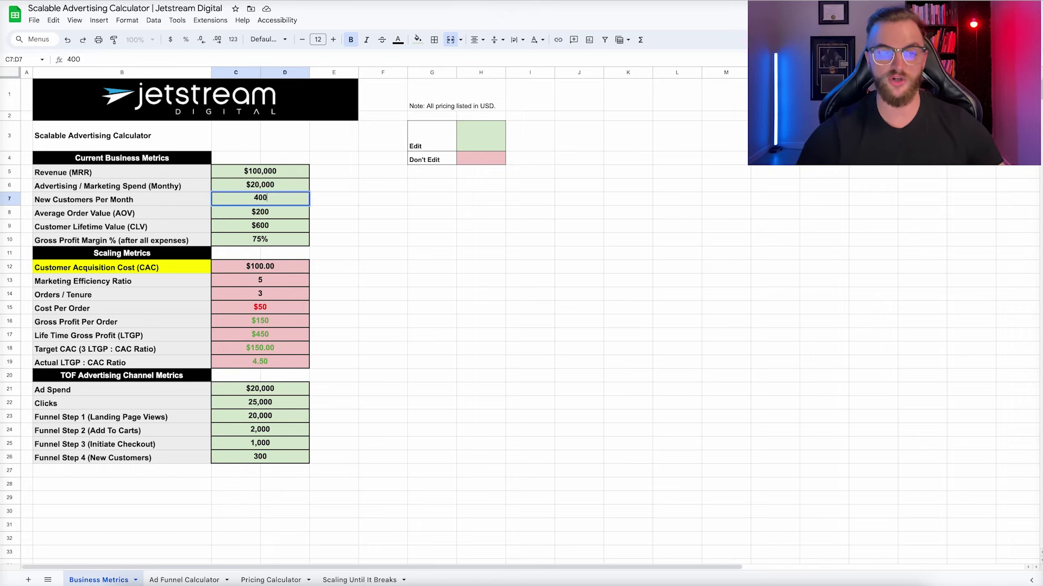
pyautogui.press('Return')
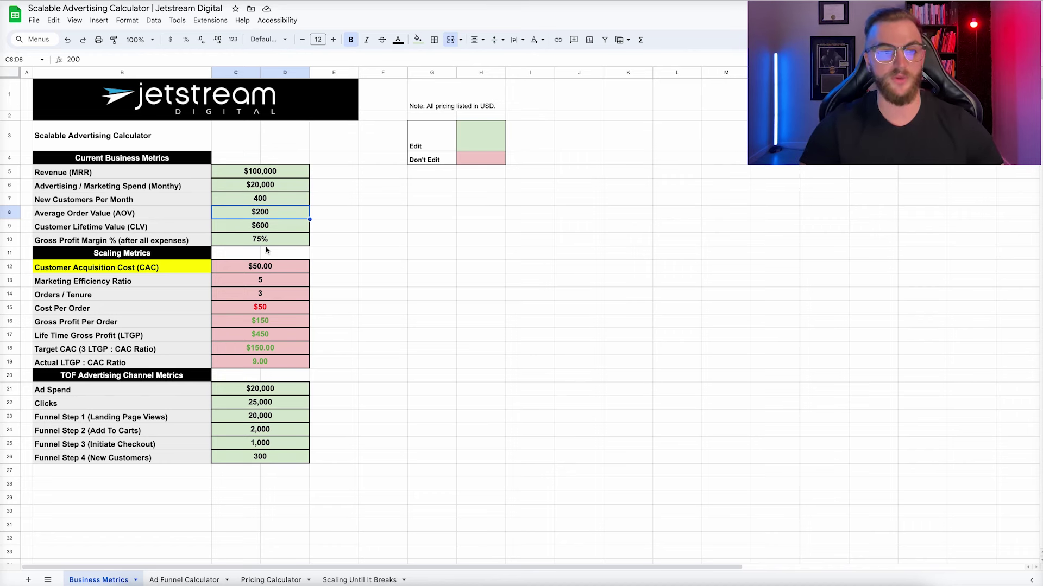
# Step: Set New Customers Per Month to 50 and inspect the Customer Acquisition Cost formula
pyautogui.click(265, 198)
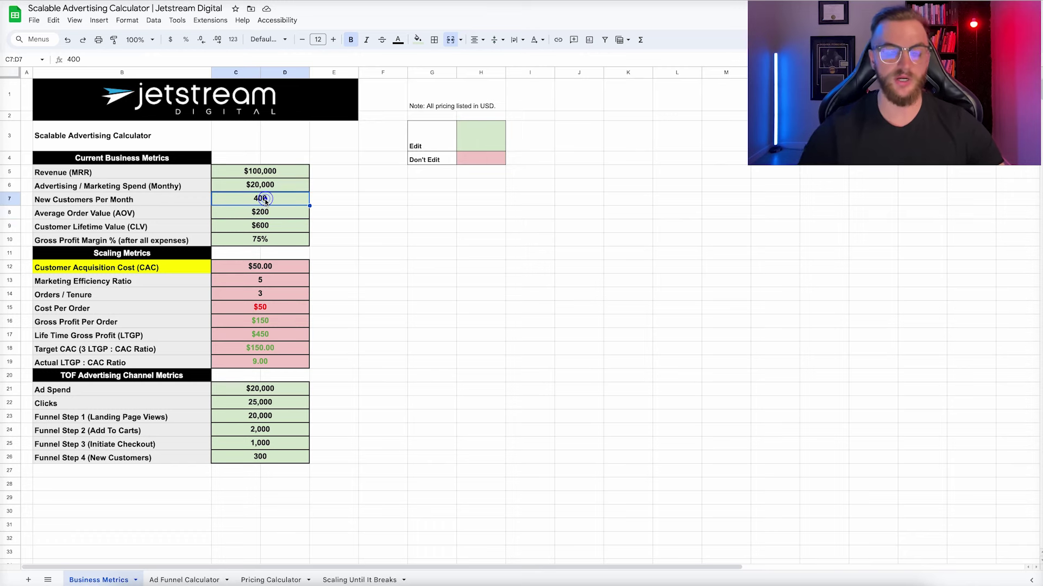
pyautogui.write('50')
pyautogui.press('Return')
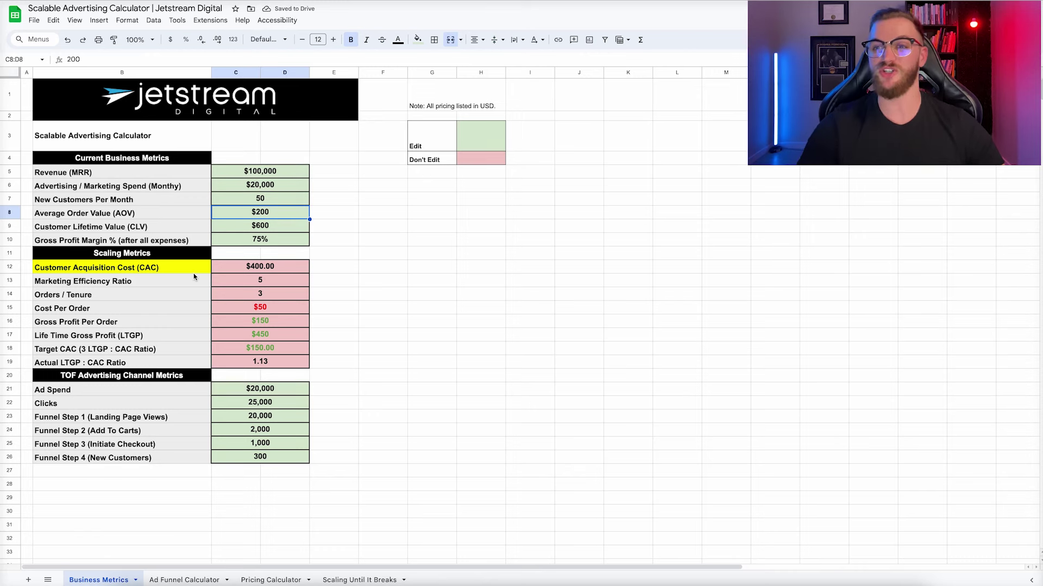
pyautogui.click(239, 265)
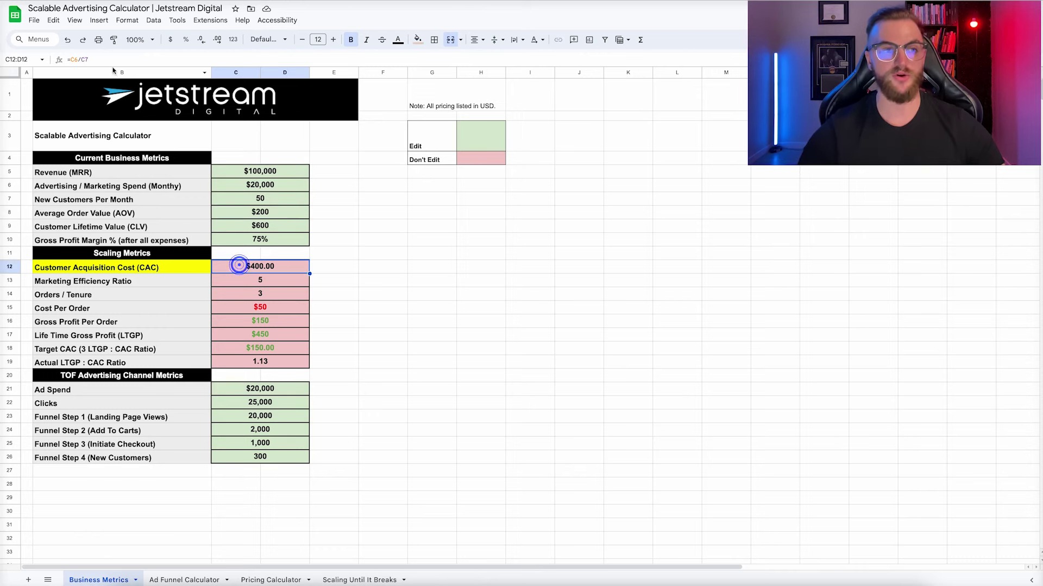
pyautogui.click(108, 59)
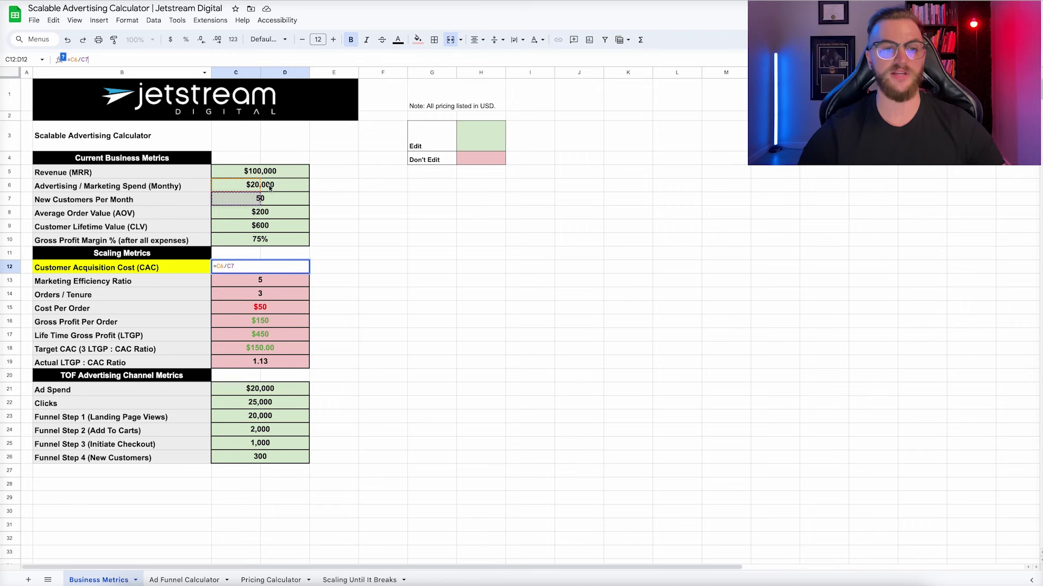
pyautogui.press('Return')
# Step: Restore New Customers Per Month to 200
pyautogui.click(272, 198)
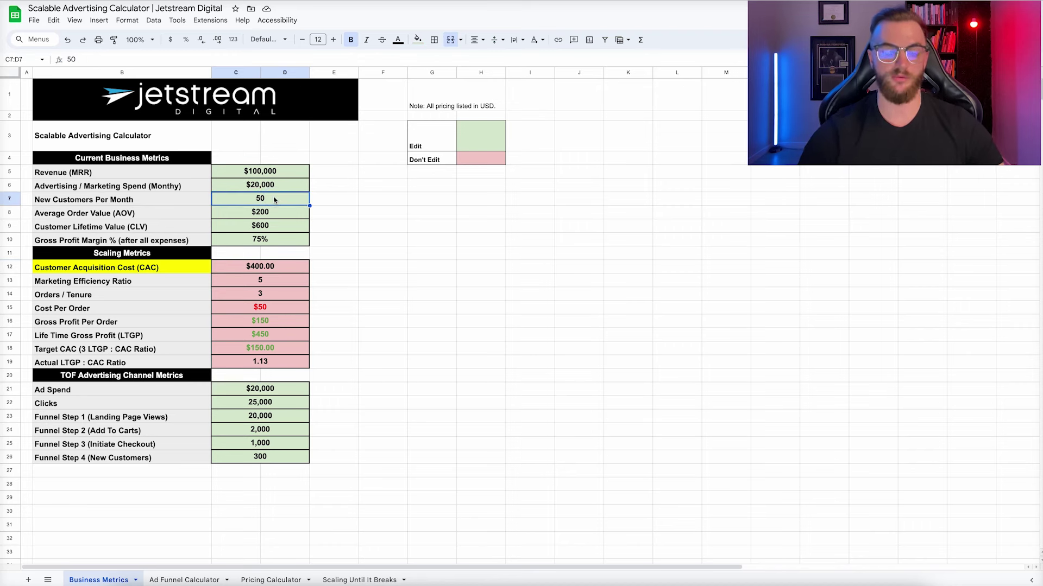
pyautogui.write('200')
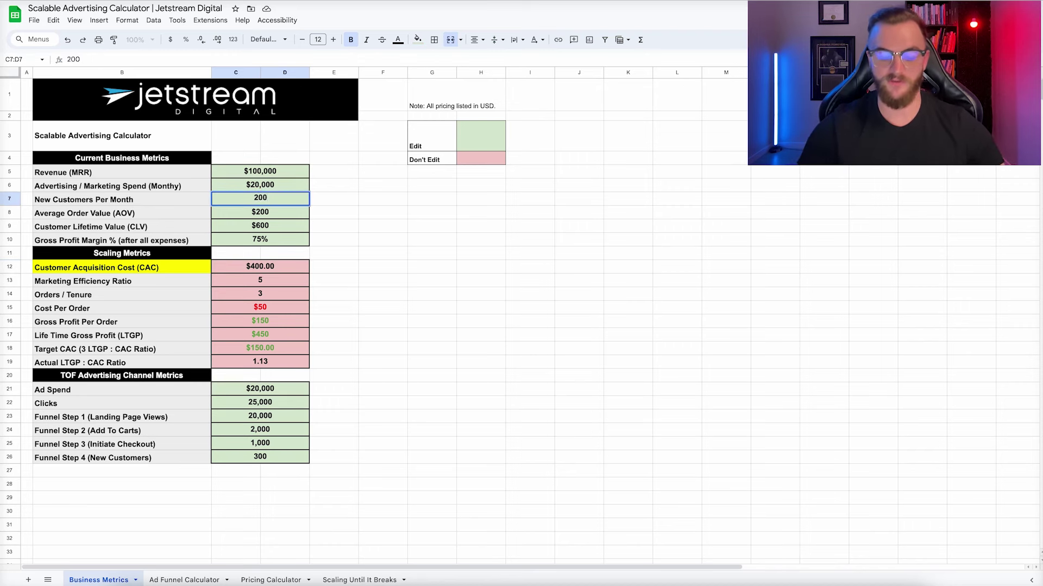
pyautogui.press('Return')
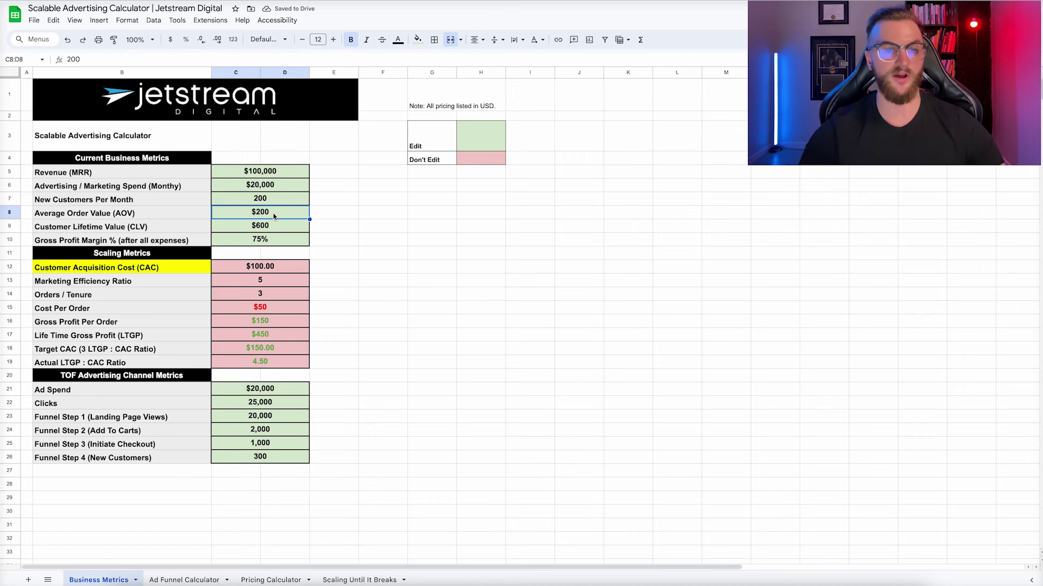
# Step: Try an Average Order Value of $100 and one of $400 in the Current Business Metrics
pyautogui.write('100')
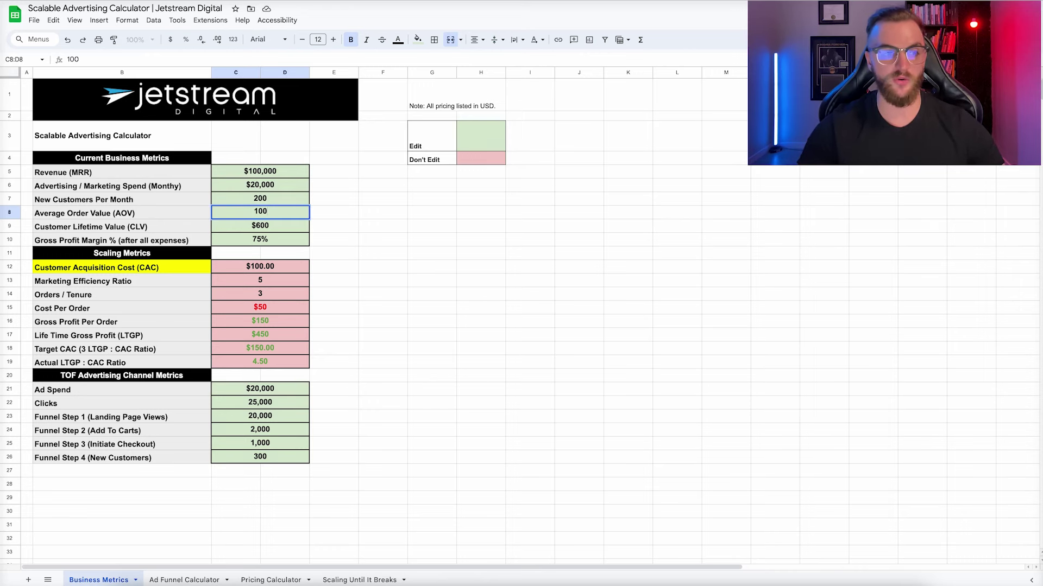
pyautogui.press('Return')
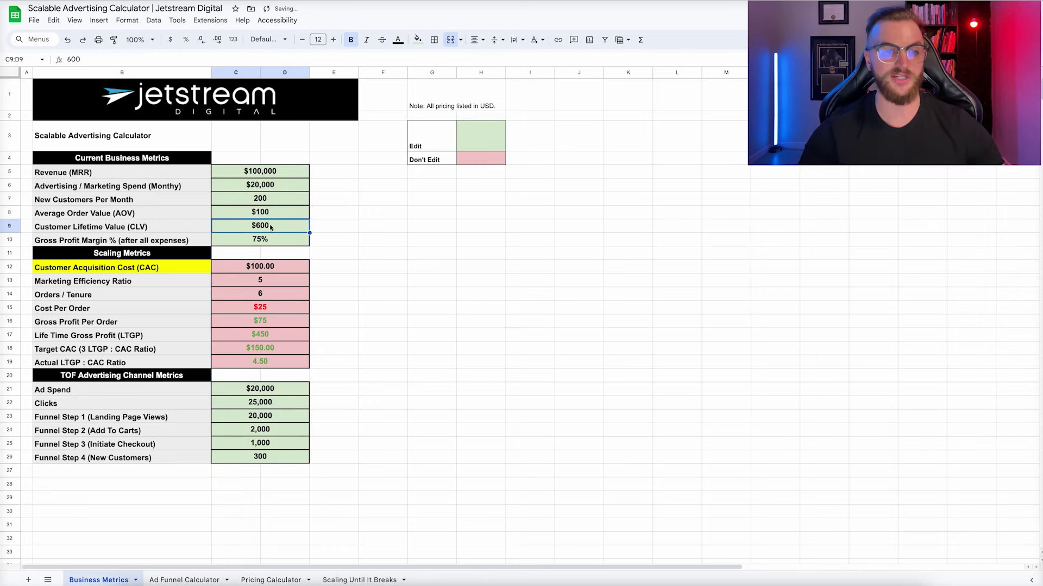
pyautogui.click(262, 213)
pyautogui.write('400')
pyautogui.press('Return')
# Step: Restore the Average Order Value to $200
pyautogui.click(268, 211)
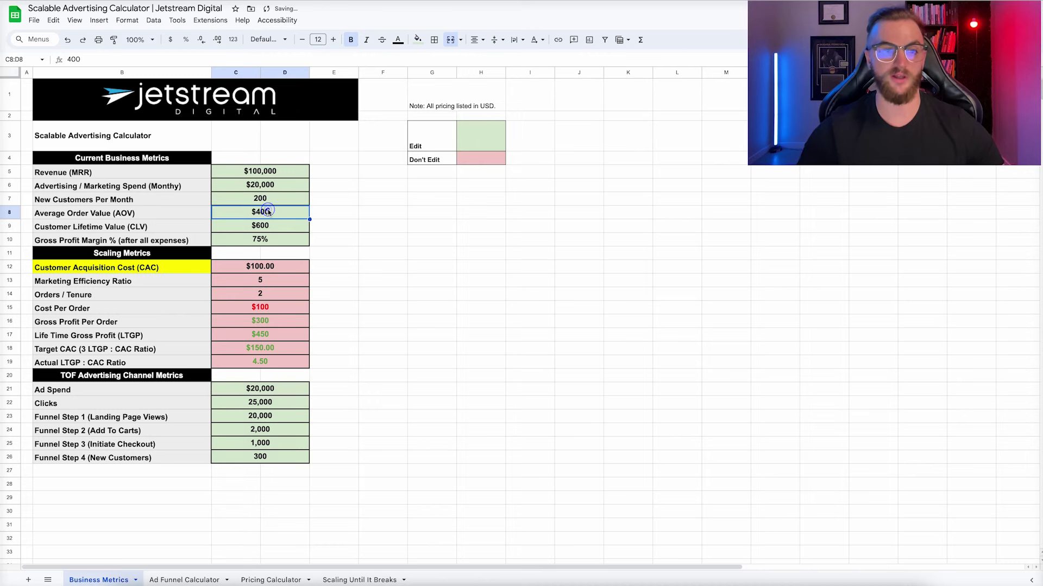
pyautogui.write('200')
pyautogui.press('Return')
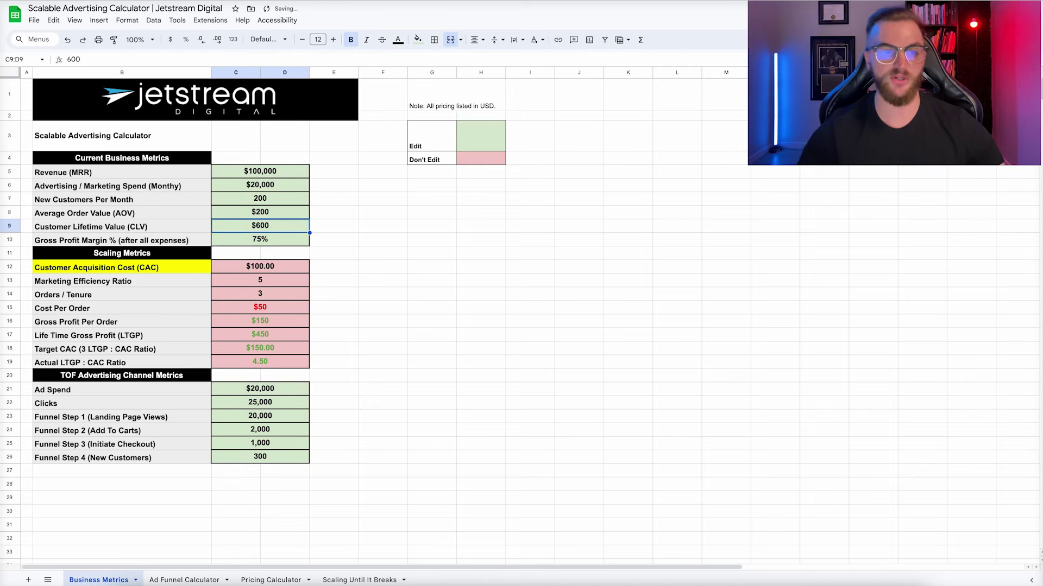
# Step: Add the abbreviation to the Marketing Efficiency Ratio label in the Scaling Metrics so it reads "Marketing Efficiency Ratio (MER)"
pyautogui.click(272, 279)
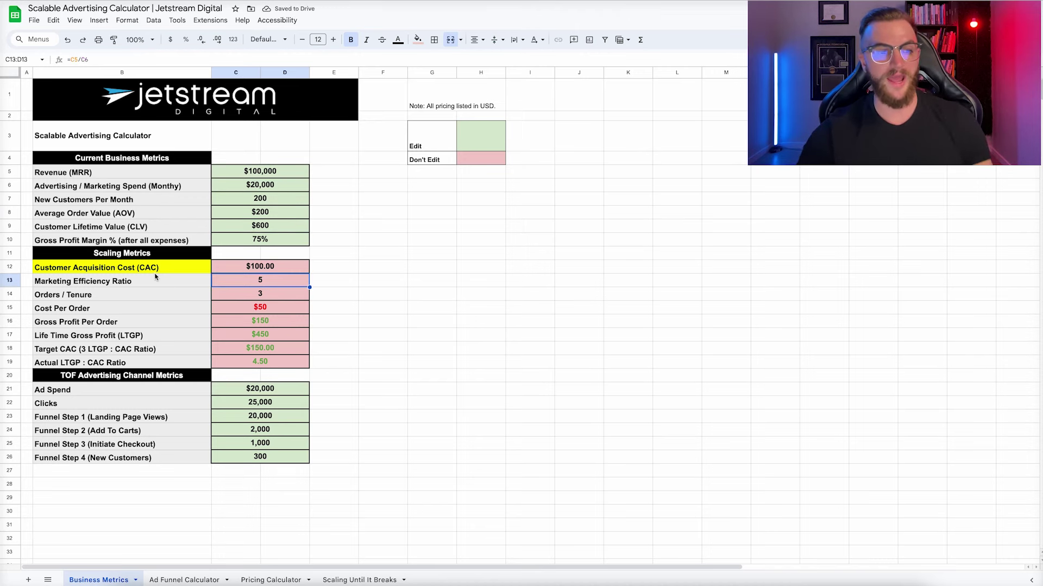
pyautogui.click(155, 269)
pyautogui.click(156, 280)
pyautogui.doubleClick(156, 281)
pyautogui.write('(MRE)||ER')
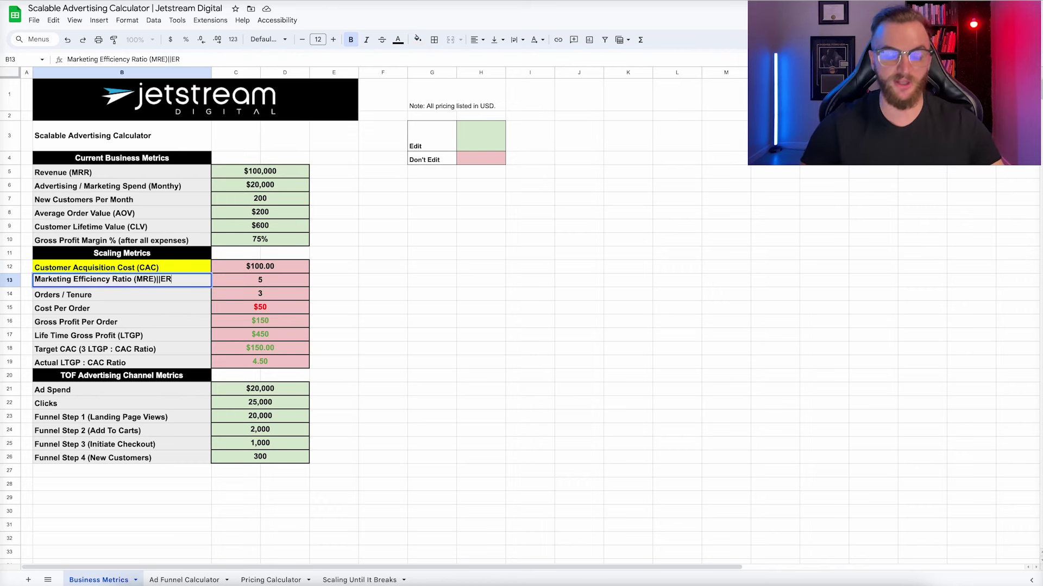
pyautogui.press('BackSpace')
pyautogui.press('BackSpace')
pyautogui.press('BackSpace')
pyautogui.press('BackSpace')
pyautogui.press('BackSpace')
pyautogui.press('BackSpace')
pyautogui.write('ER)')
pyautogui.click(282, 282)
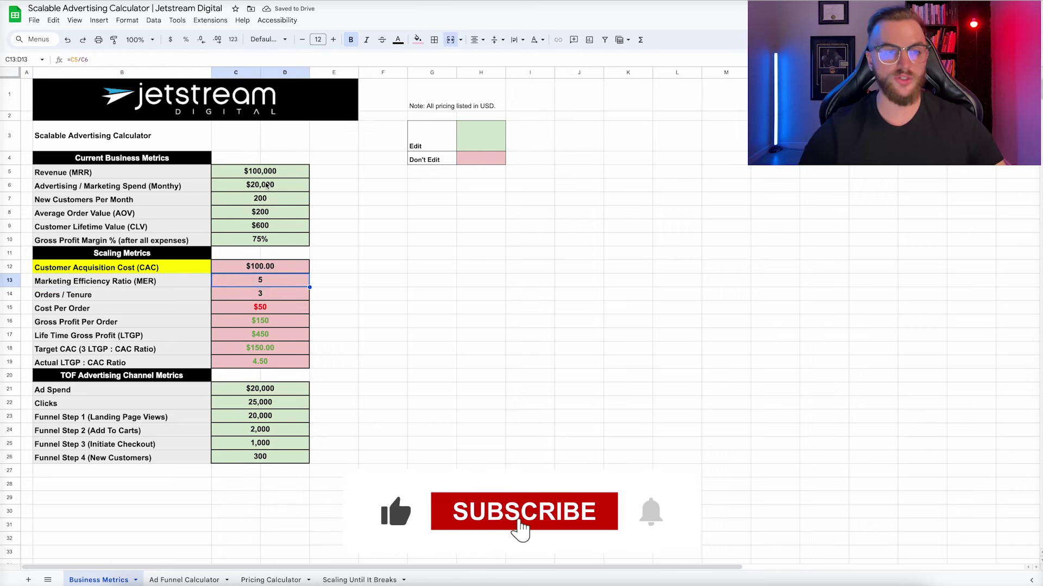
# Step: Examine how revenue, ad spend and lifetime value feed the Scaling Metrics, including the MER, Orders / Tenure and Cost Per Order formulas
pyautogui.click(264, 173)
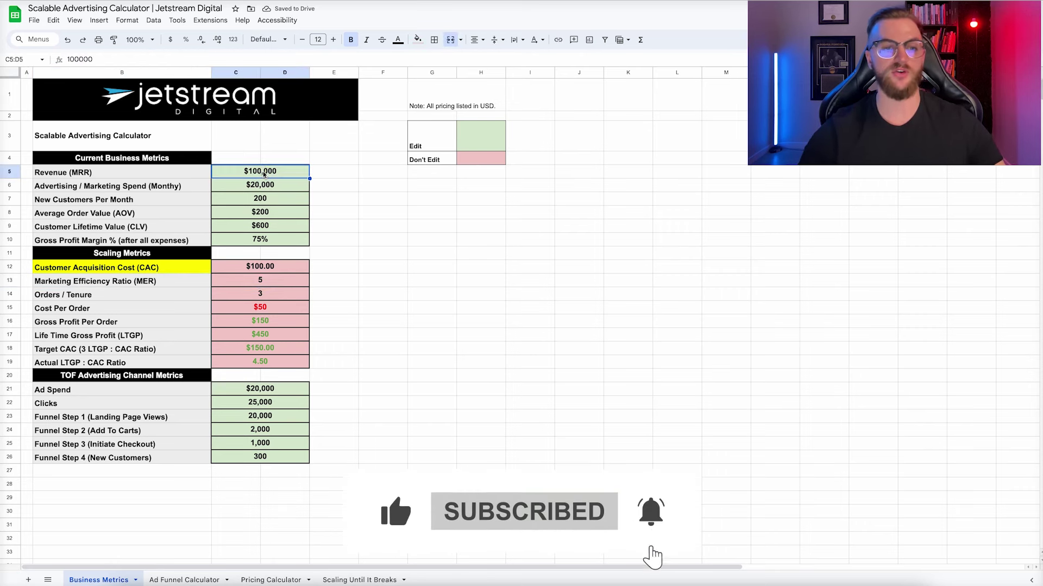
pyautogui.click(261, 187)
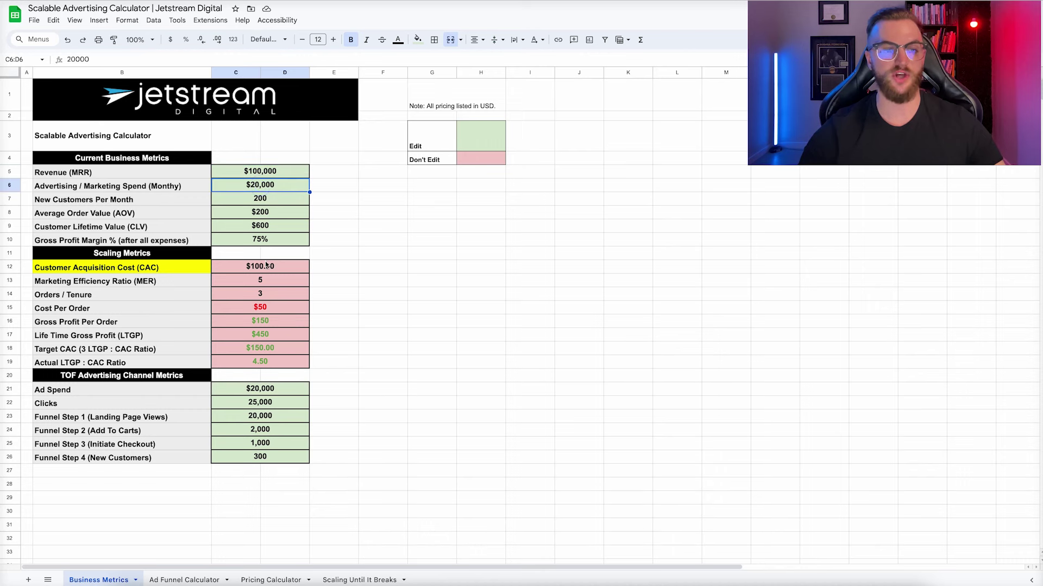
pyautogui.click(262, 281)
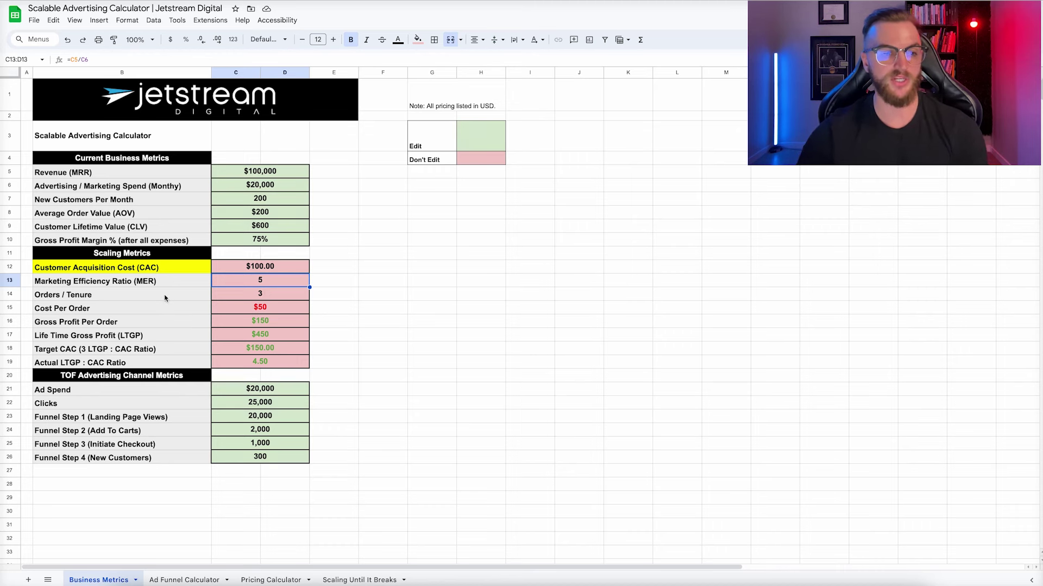
pyautogui.click(258, 294)
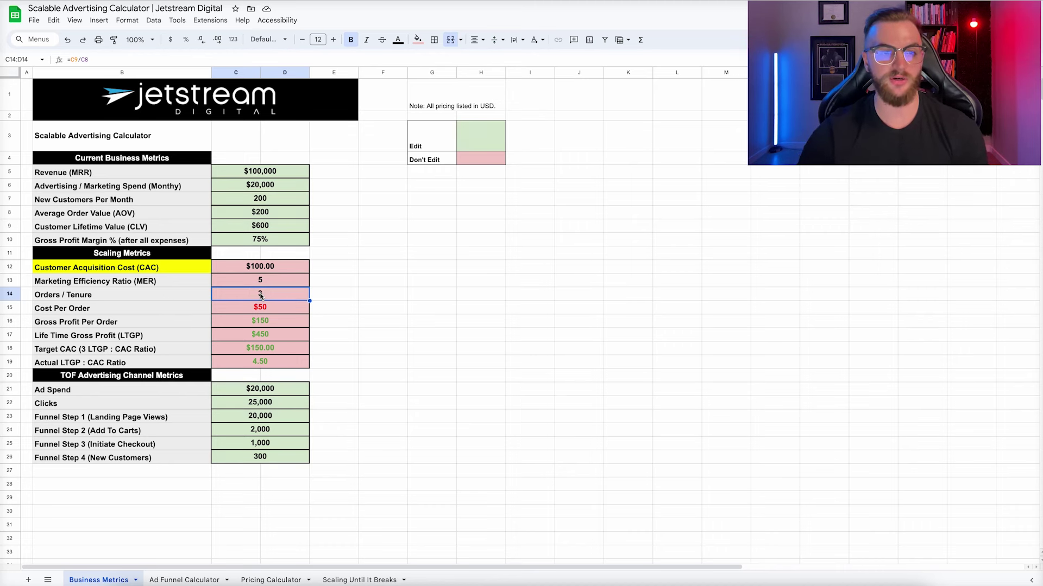
pyautogui.click(265, 225)
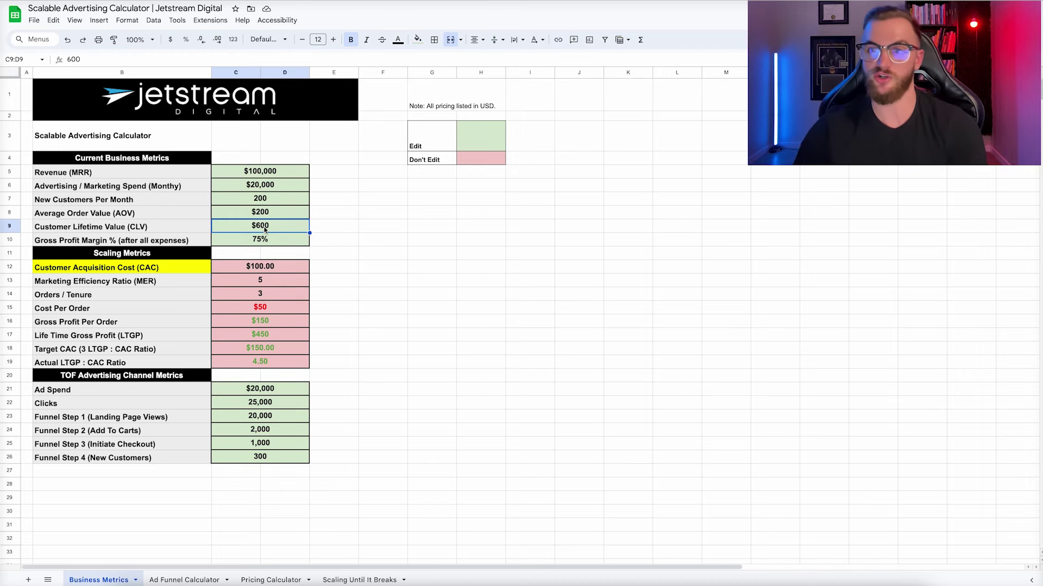
pyautogui.moveTo(267, 270); pyautogui.dragTo(269, 361)
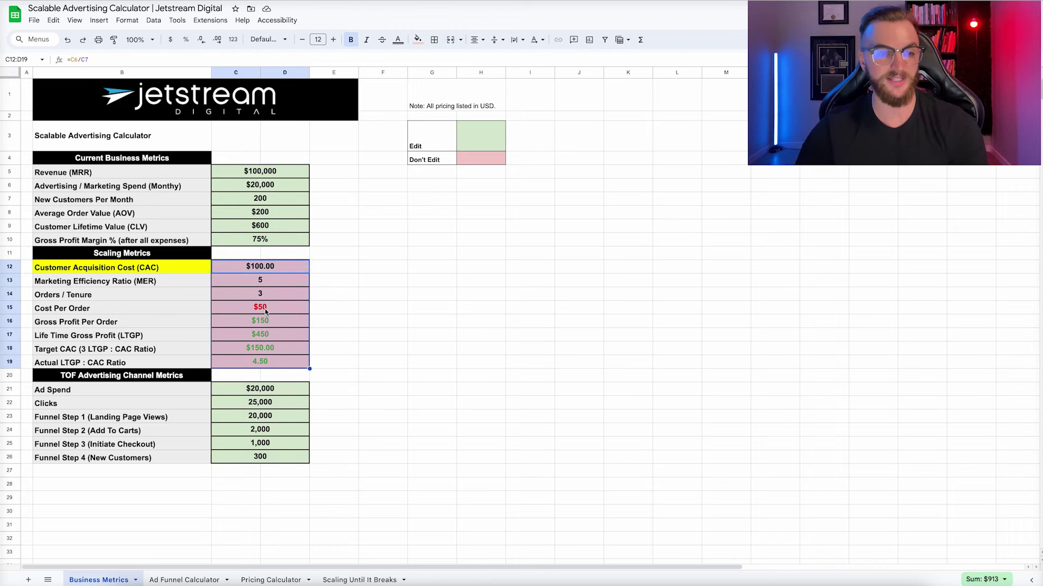
pyautogui.click(266, 308)
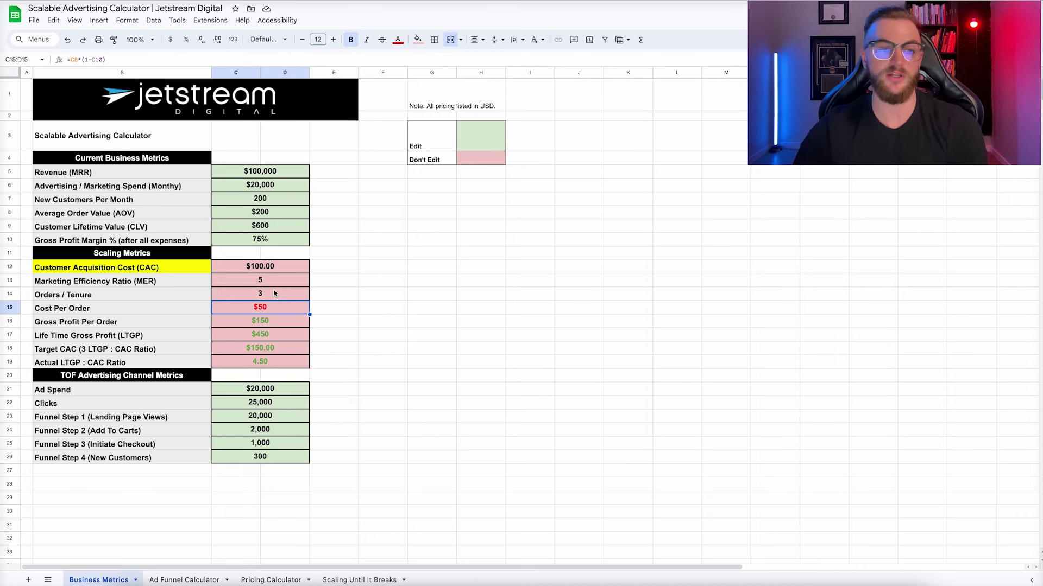
# Step: Examine how Gross Profit Per Order and Life Time Gross Profit (LTGP) are calculated from order value, lifetime value and profit margin
pyautogui.click(268, 322)
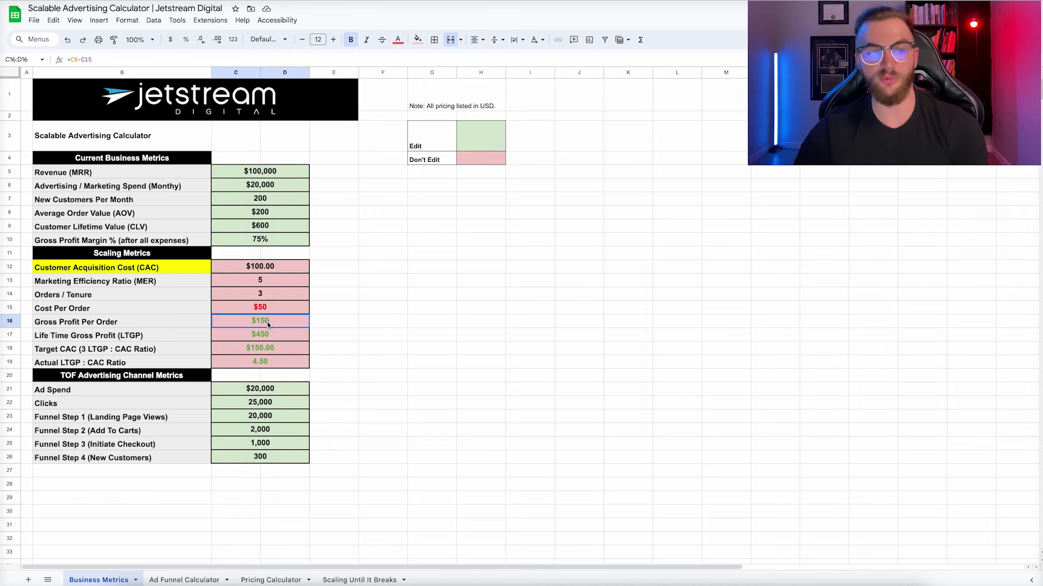
pyautogui.click(139, 337)
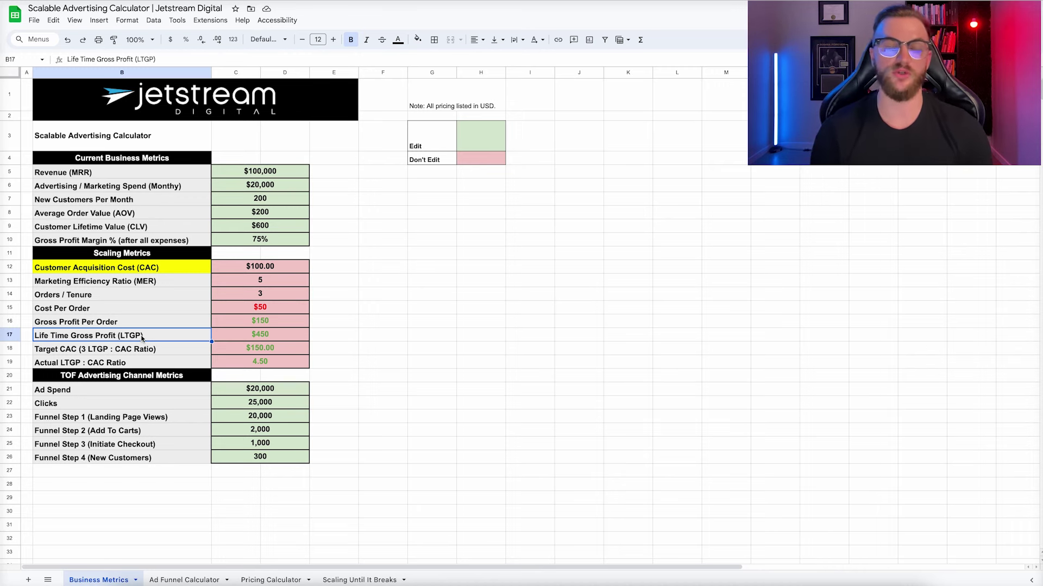
pyautogui.click(248, 228)
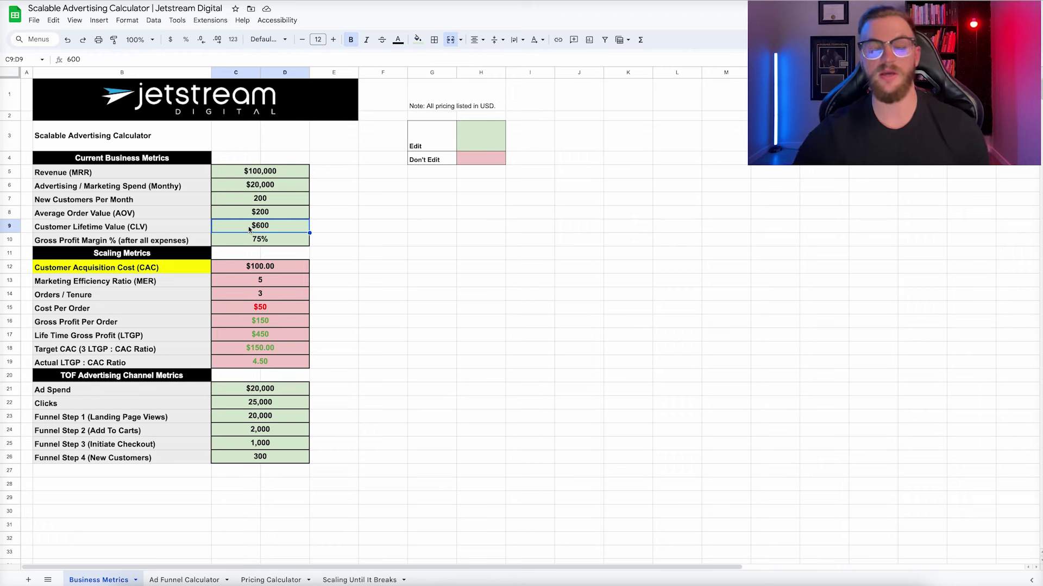
pyautogui.click(270, 242)
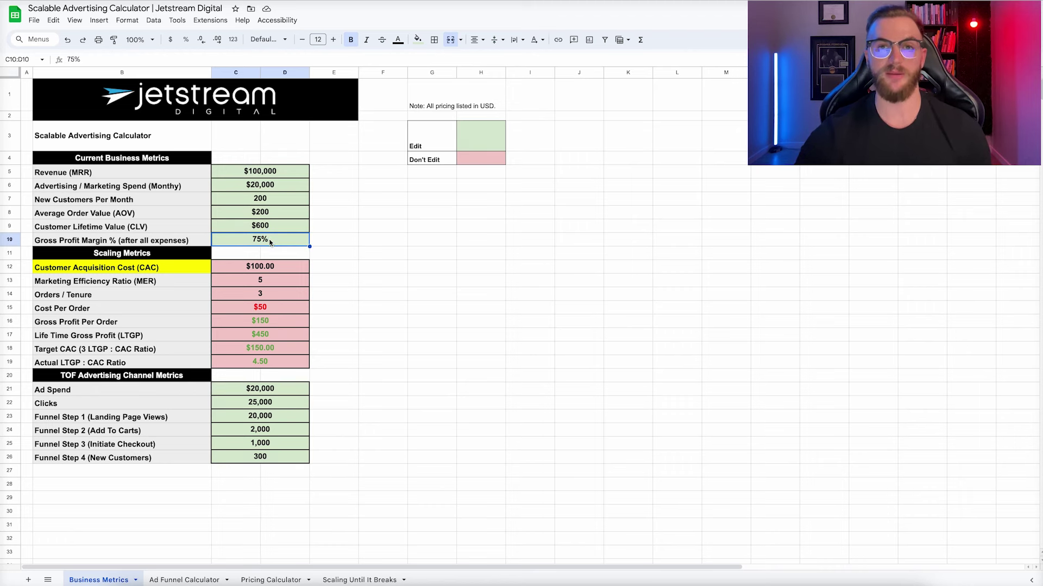
pyautogui.click(272, 334)
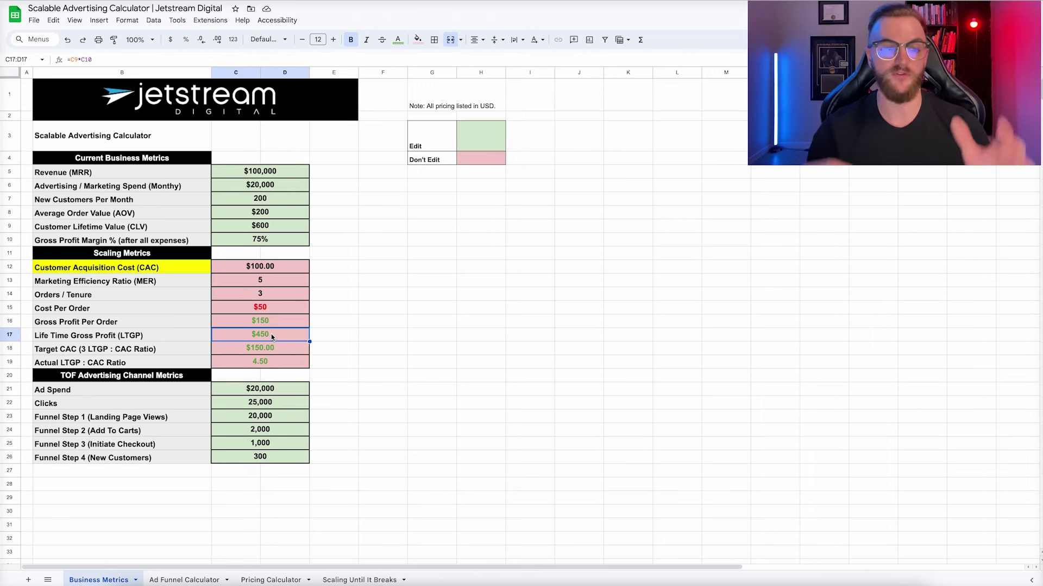
pyautogui.click(179, 341)
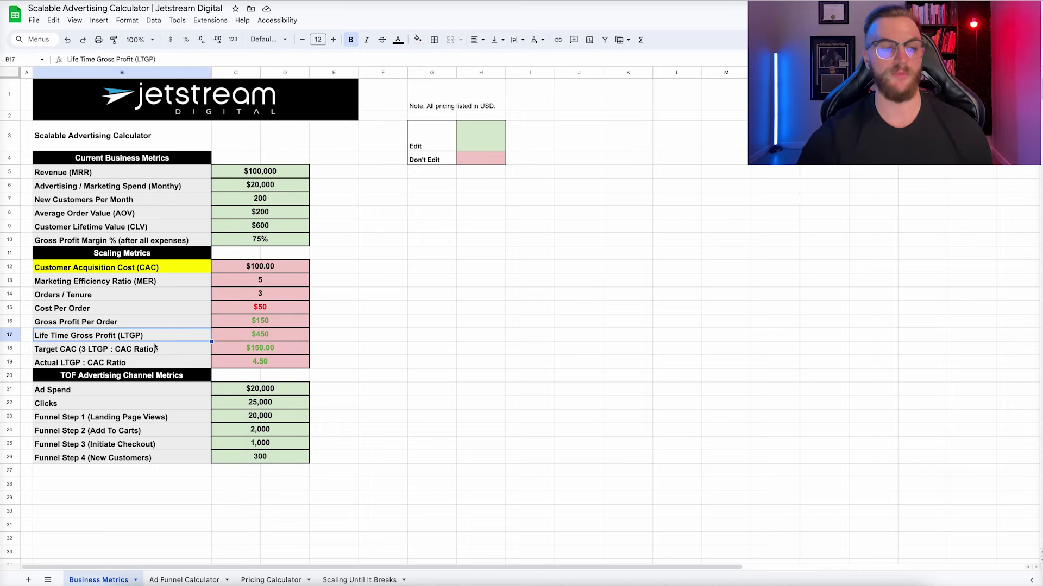
# Step: Examine the Target CAC and Actual LTGP : CAC Ratio formulas and how they build on Life Time Gross Profit
pyautogui.click(185, 349)
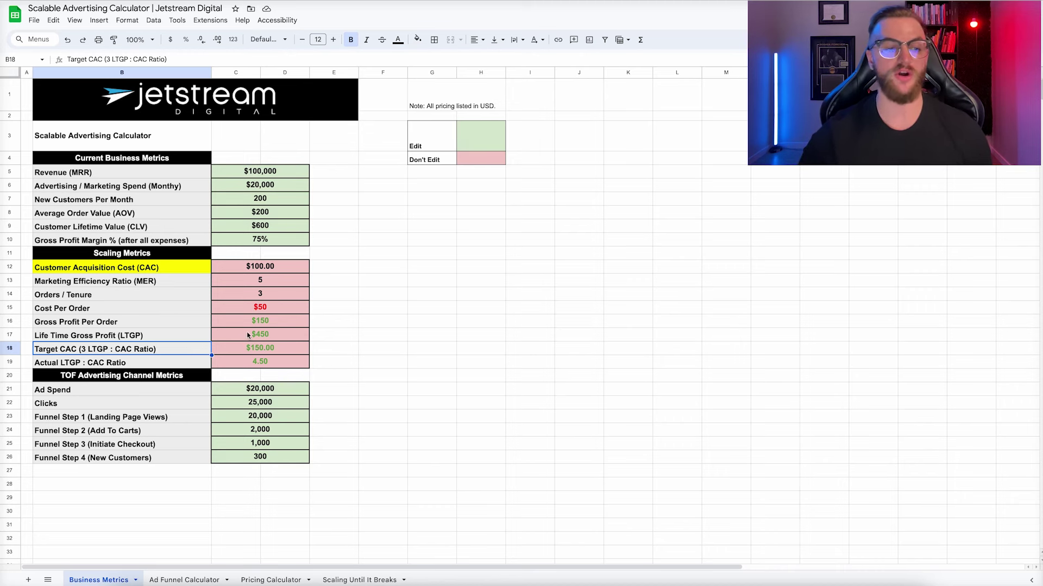
pyautogui.click(268, 333)
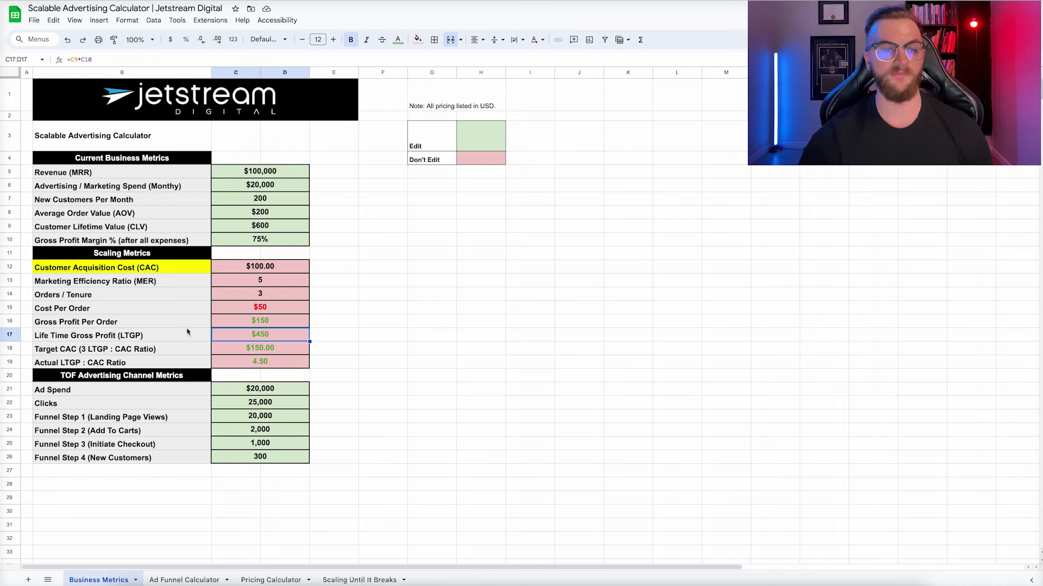
pyautogui.click(239, 347)
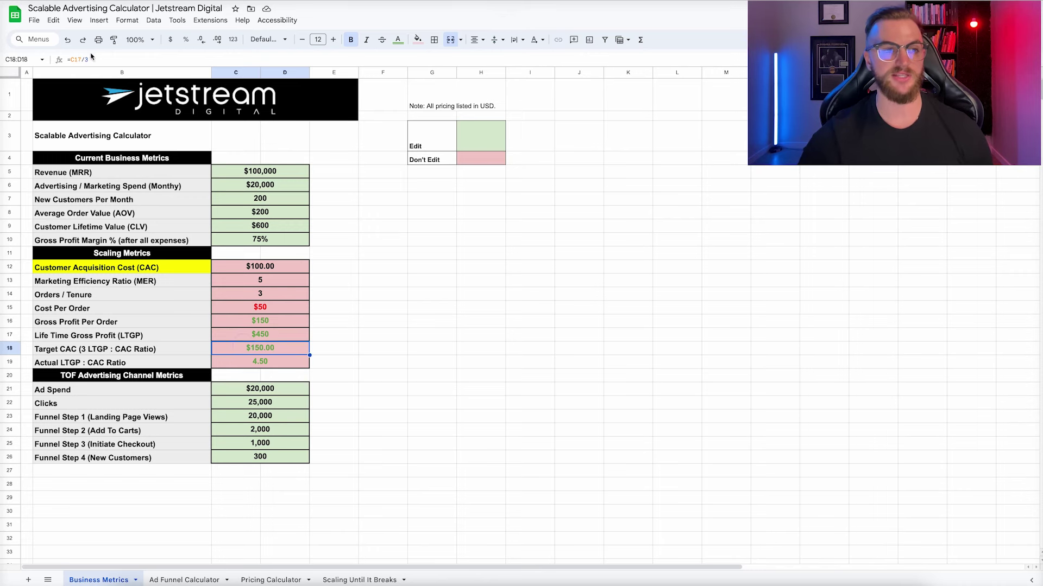
pyautogui.doubleClick(244, 347)
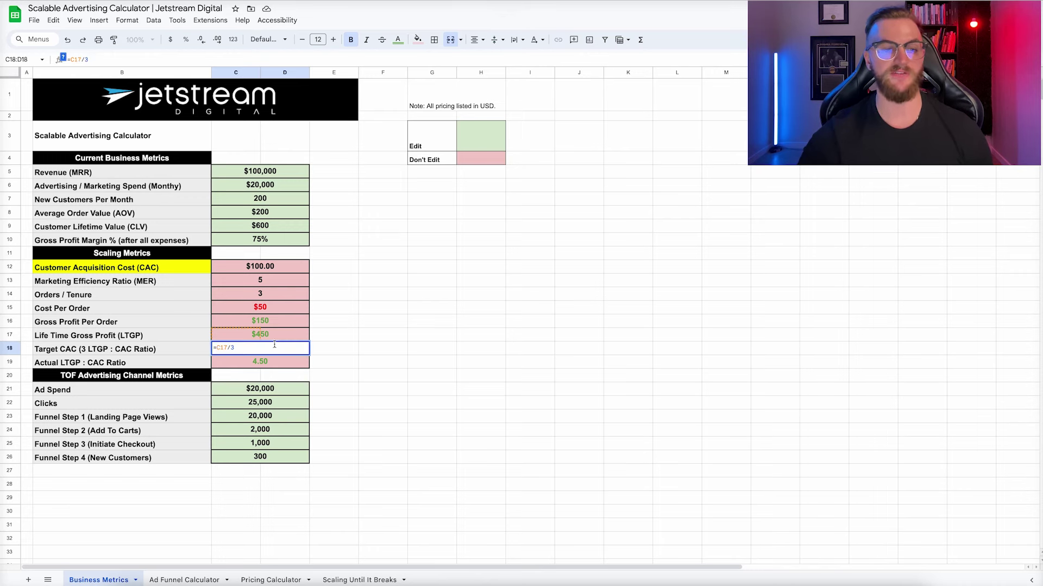
pyautogui.click(193, 363)
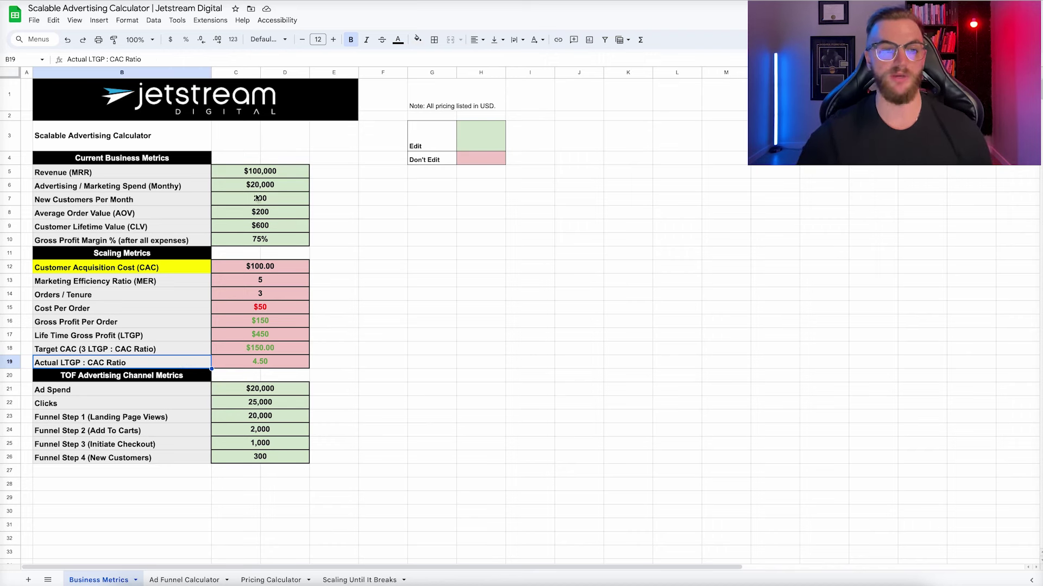
pyautogui.click(253, 360)
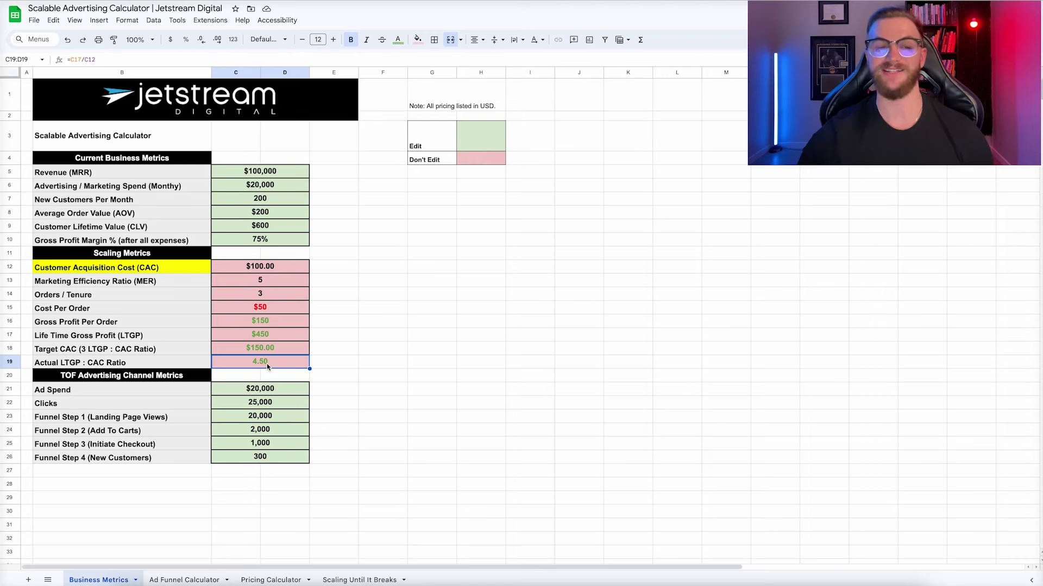
# Step: Try a monthly Advertising / Marketing Spend of $40,000 in the Current Business Metrics
pyautogui.click(264, 186)
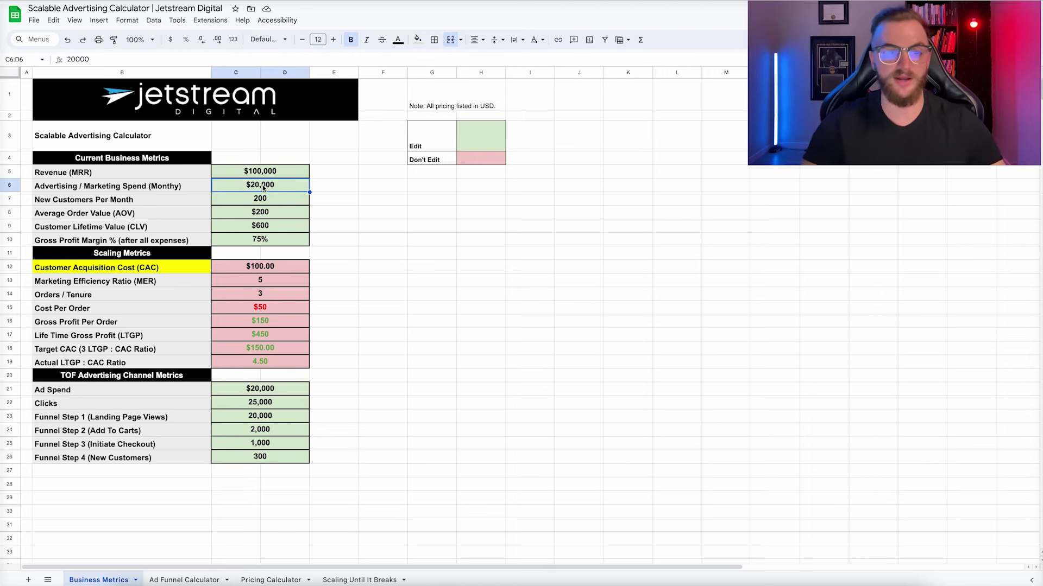
pyautogui.write('40,00')
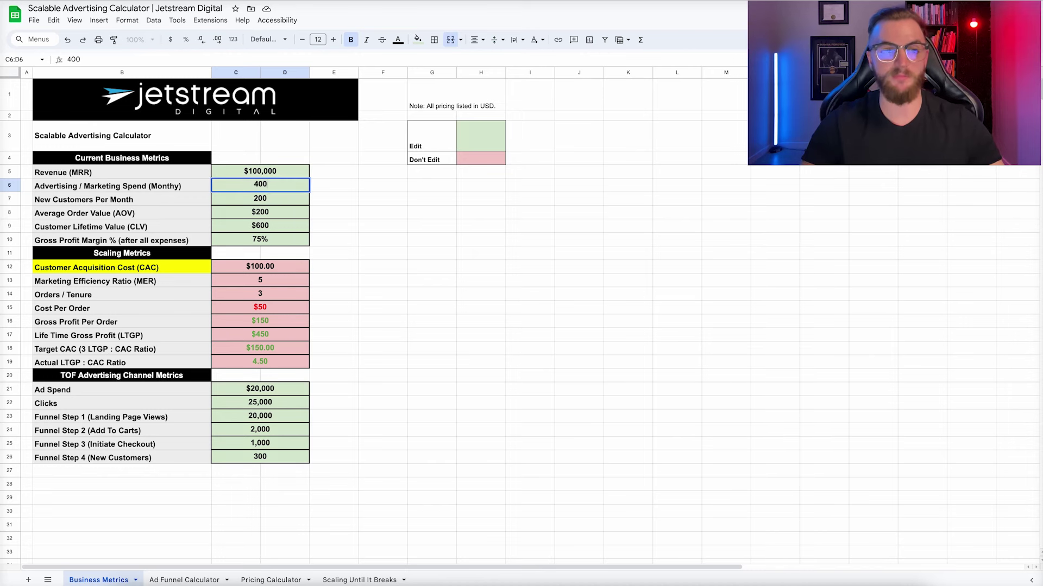
pyautogui.write('00')
pyautogui.press('Return')
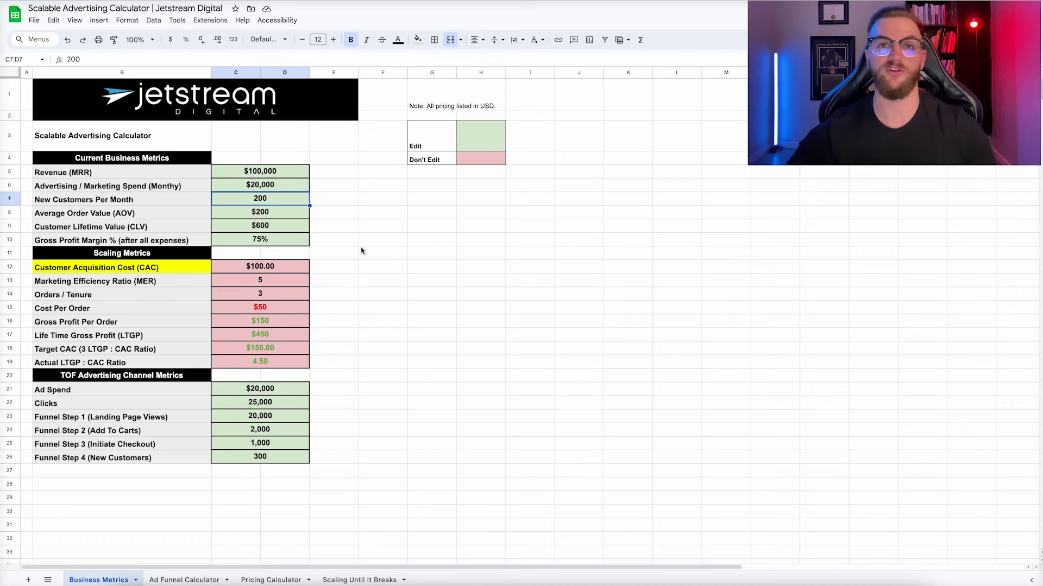
# Step: Review the TOF Advertising Channel Metrics from Clicks through Landing Page Views and Add To Carts to Initiate Checkout
pyautogui.click(271, 404)
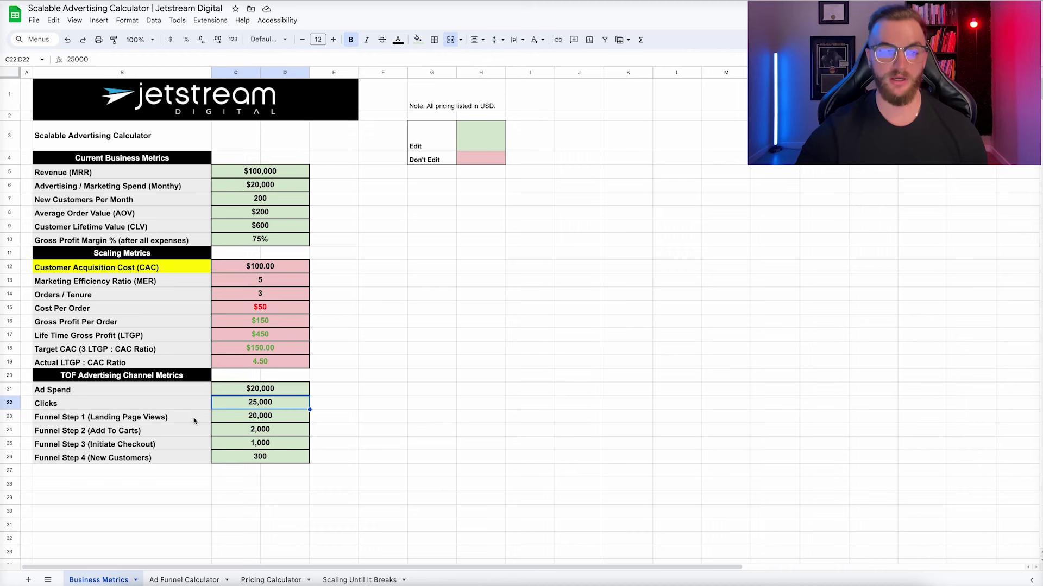
pyautogui.click(262, 416)
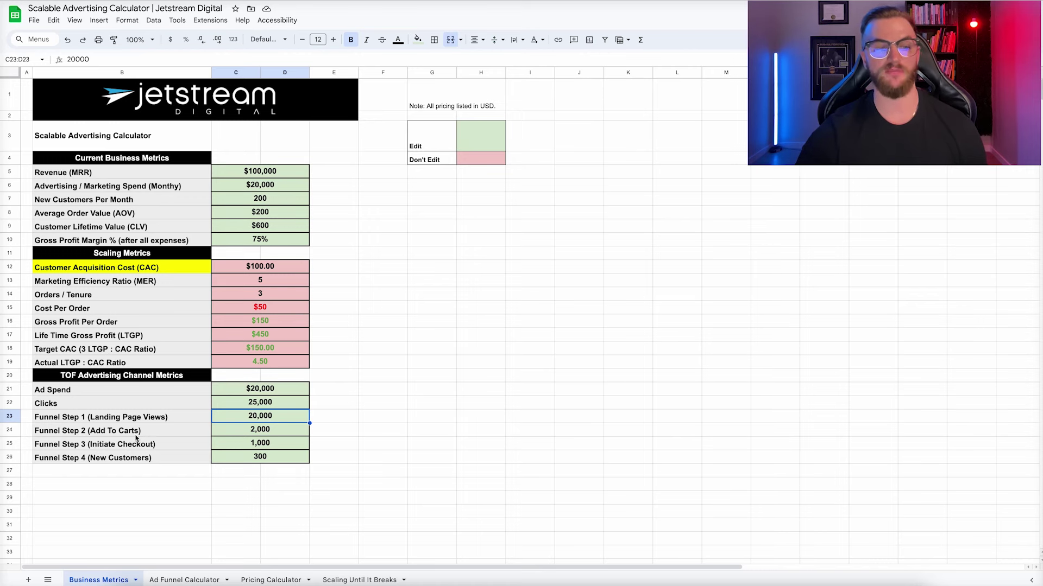
pyautogui.click(262, 431)
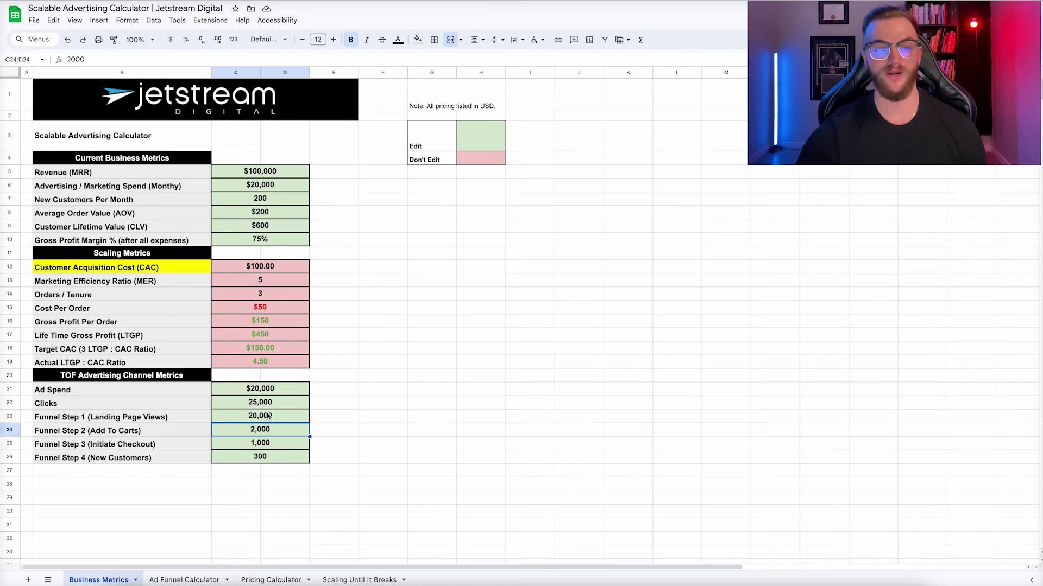
pyautogui.click(268, 416)
pyautogui.click(270, 430)
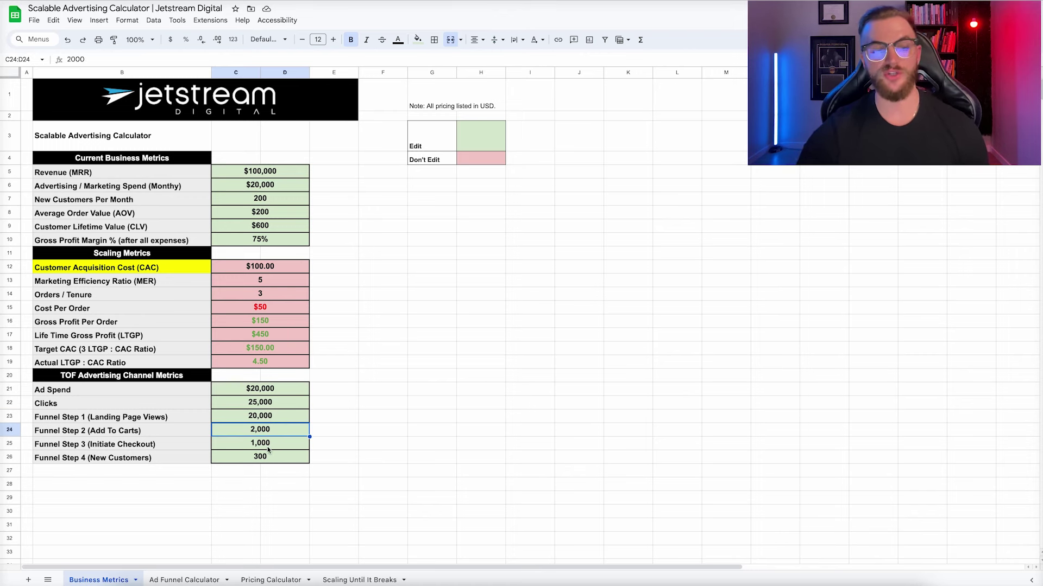
pyautogui.click(268, 449)
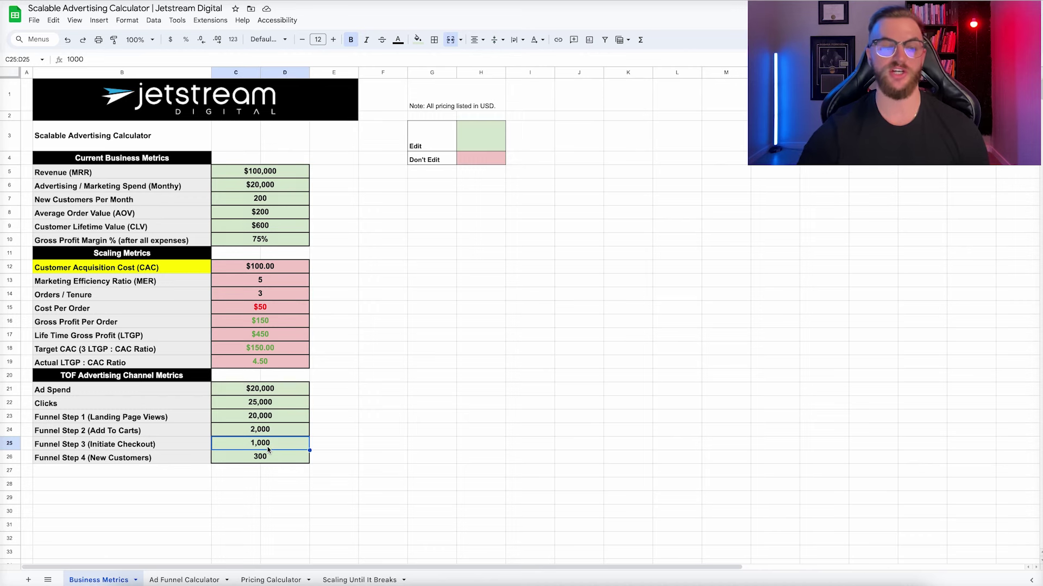
# Step: Set Funnel Step 4 (New Customers) in the TOF Advertising Channel Metrics to 200
pyautogui.click(244, 459)
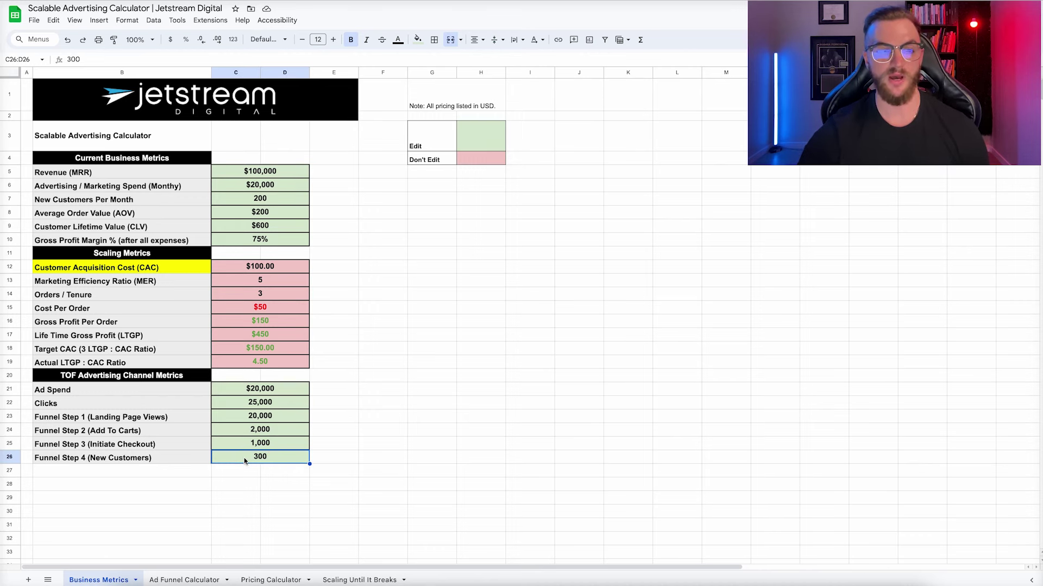
pyautogui.write('200')
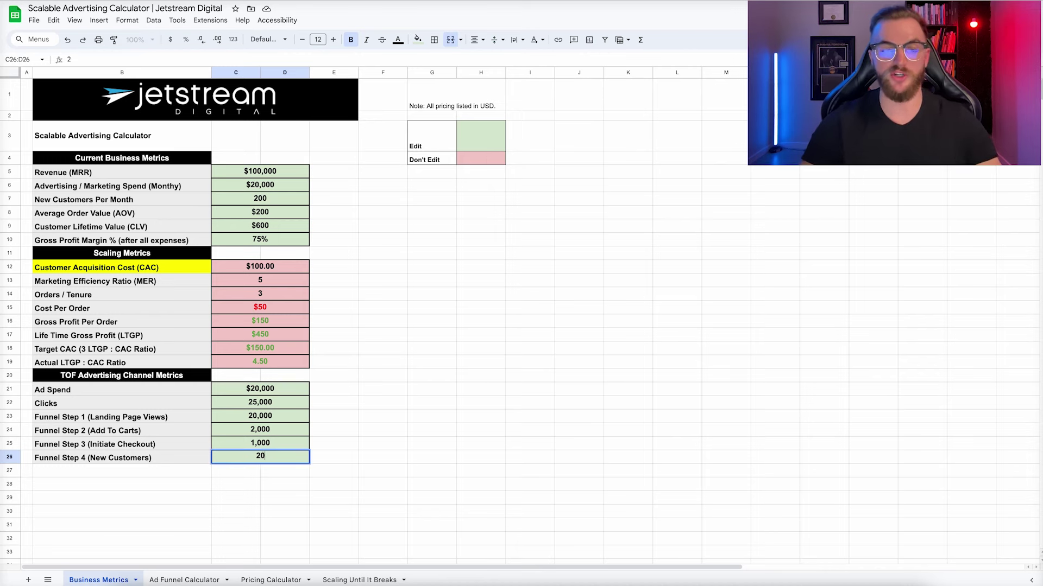
pyautogui.press('Return')
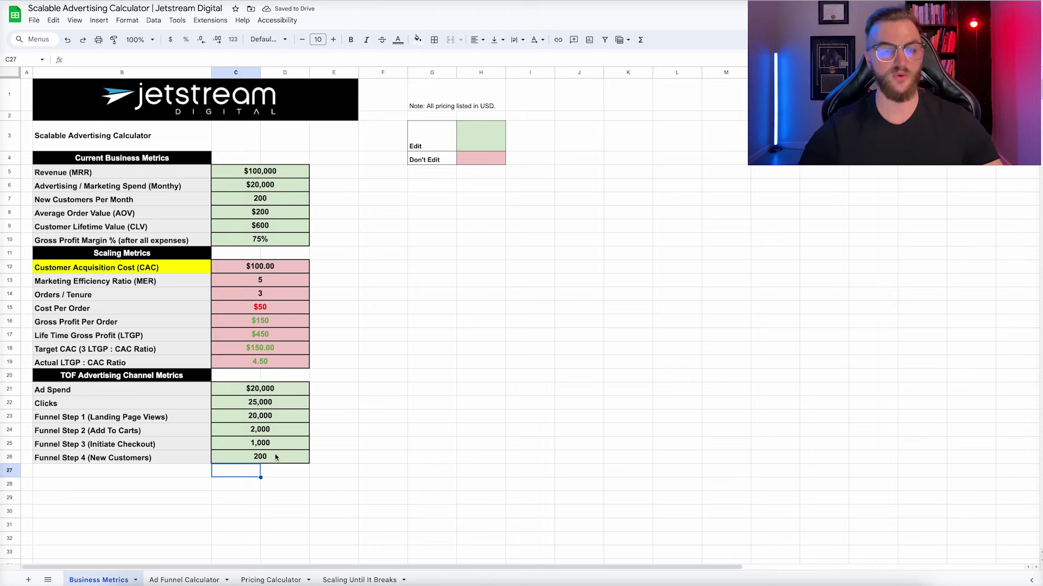
# Step: Check in the Ad Funnel Calculator how the New Customers and Revenue figures are linked to the Business Metrics sheet
pyautogui.click(184, 580)
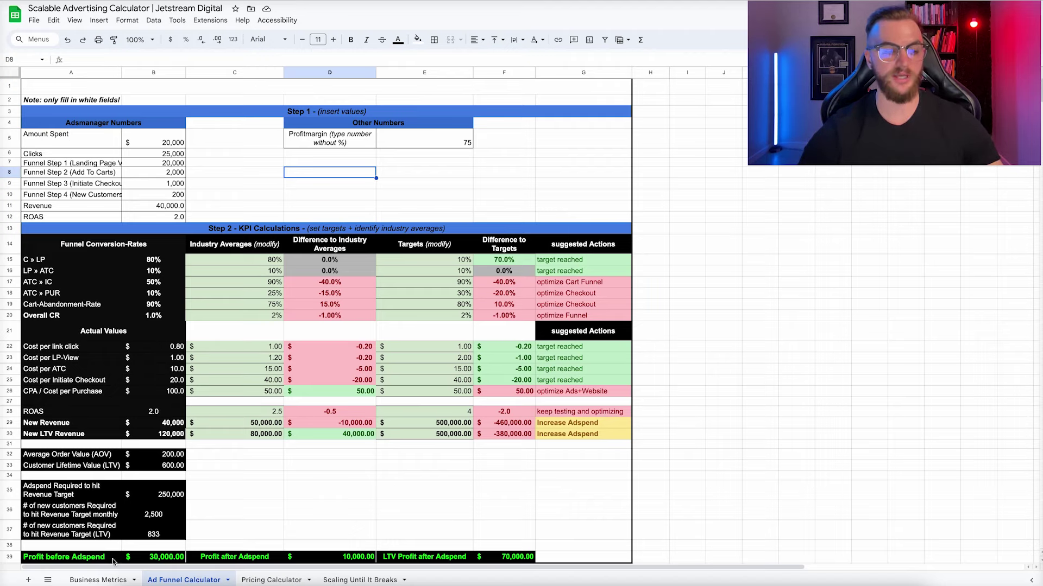
pyautogui.click(99, 580)
pyautogui.click(184, 580)
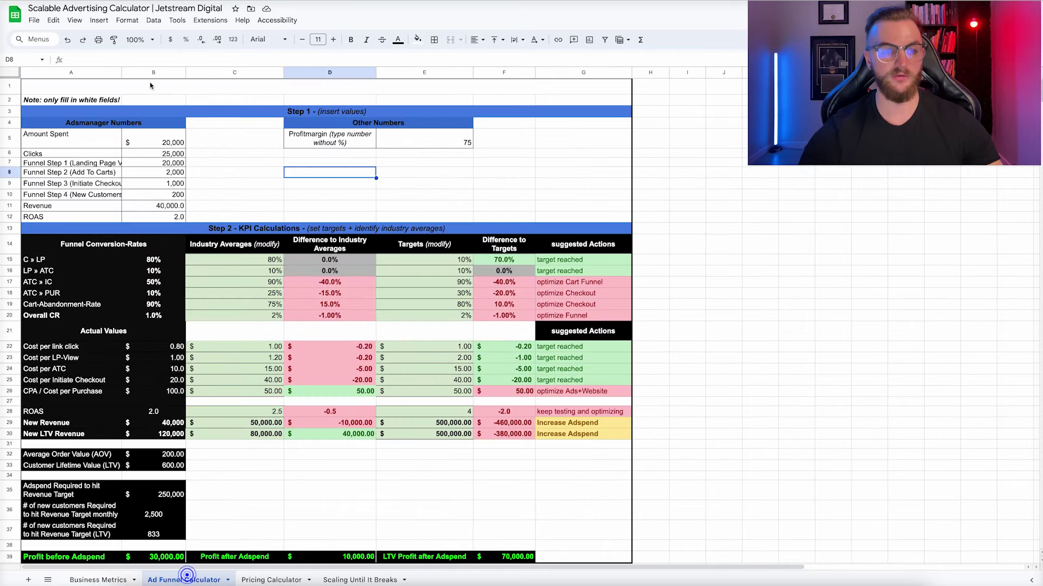
pyautogui.click(172, 196)
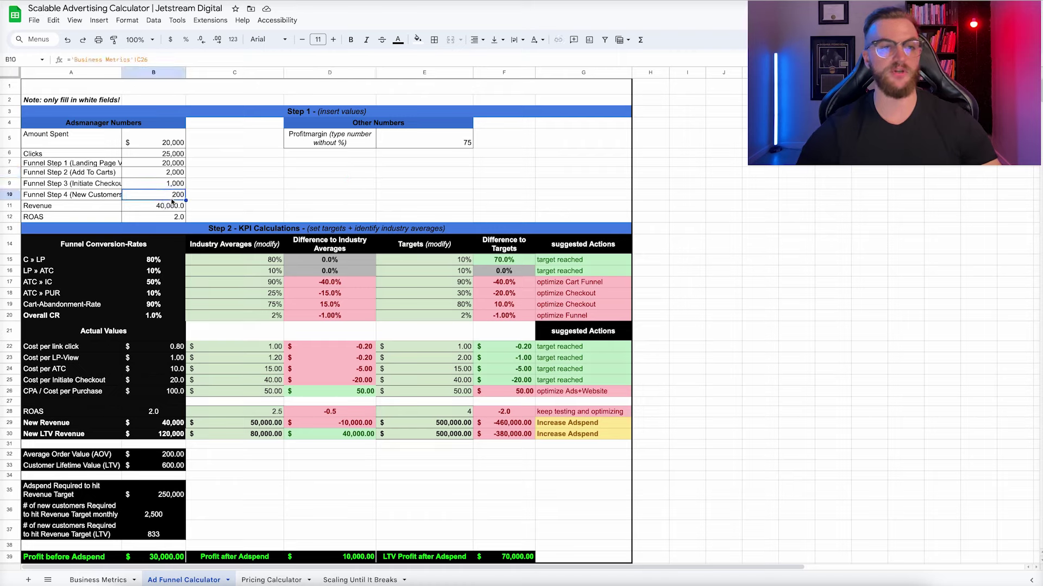
pyautogui.click(165, 209)
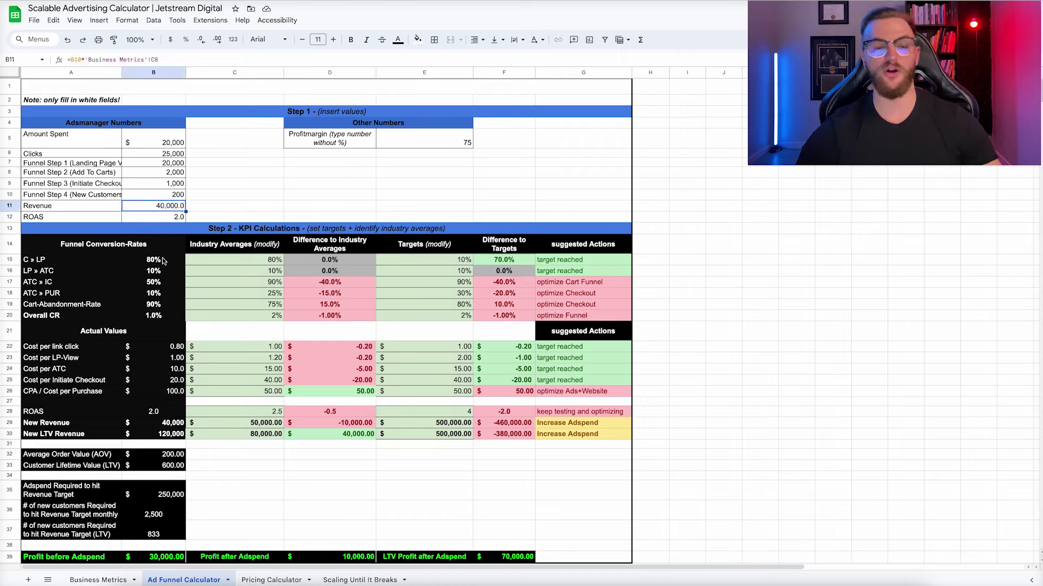
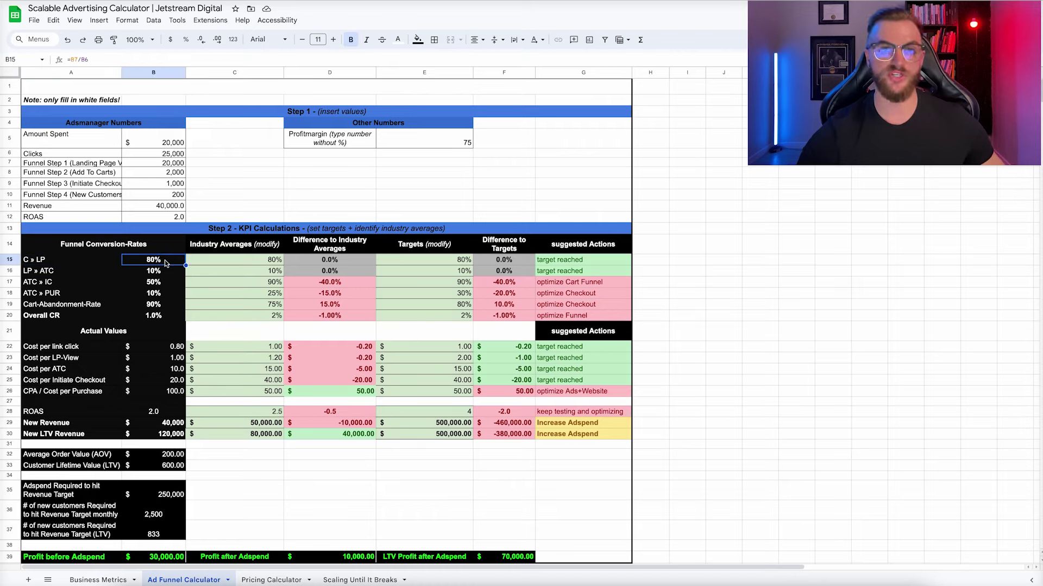
# Step: Examine the funnel conversion rates against industry averages, including the C » LP difference, the ATC » IC suggested action and the ATC » PUR formula
pyautogui.click(252, 263)
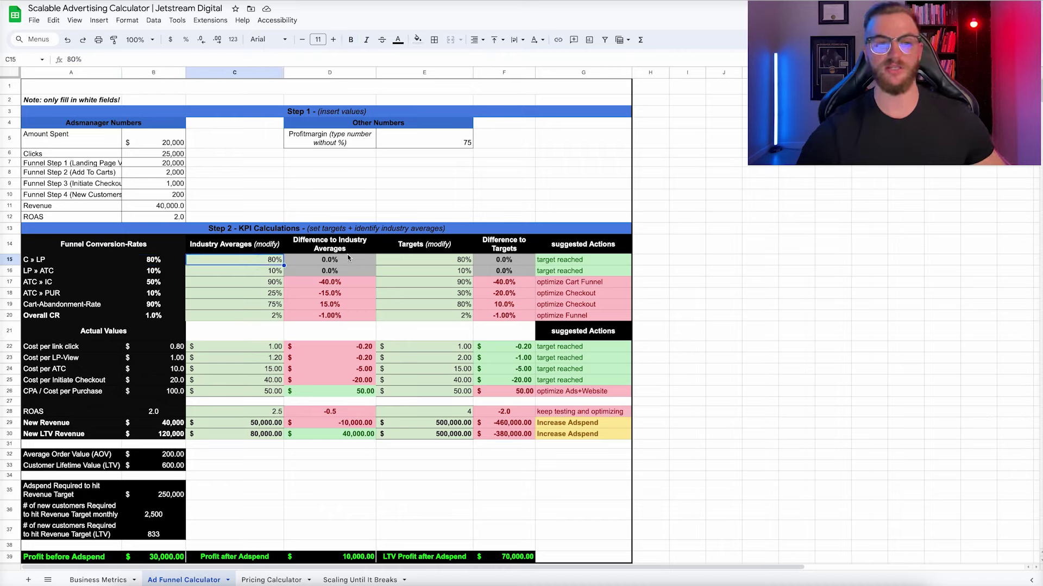
pyautogui.click(348, 256)
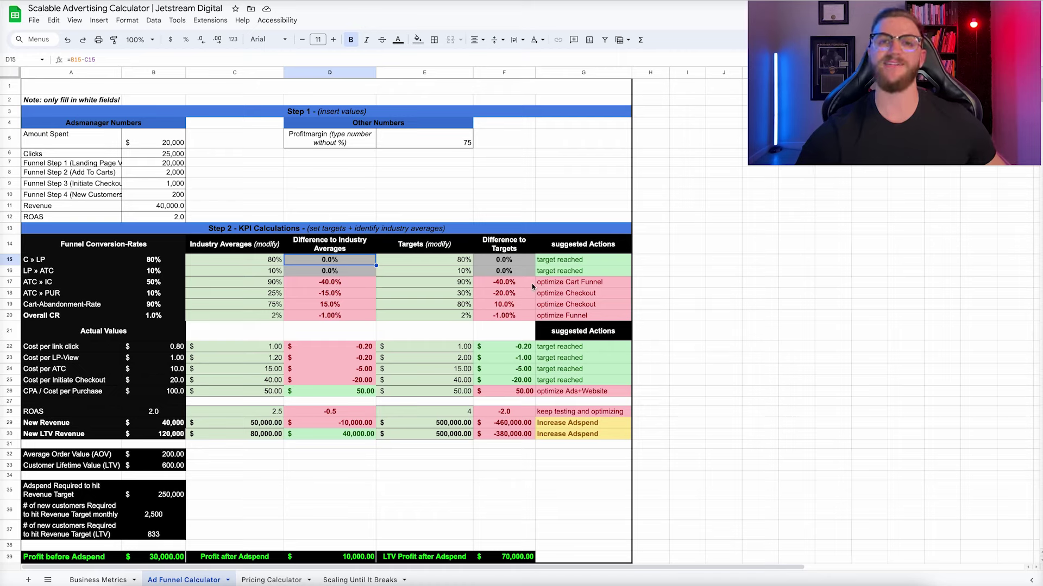
pyautogui.click(561, 282)
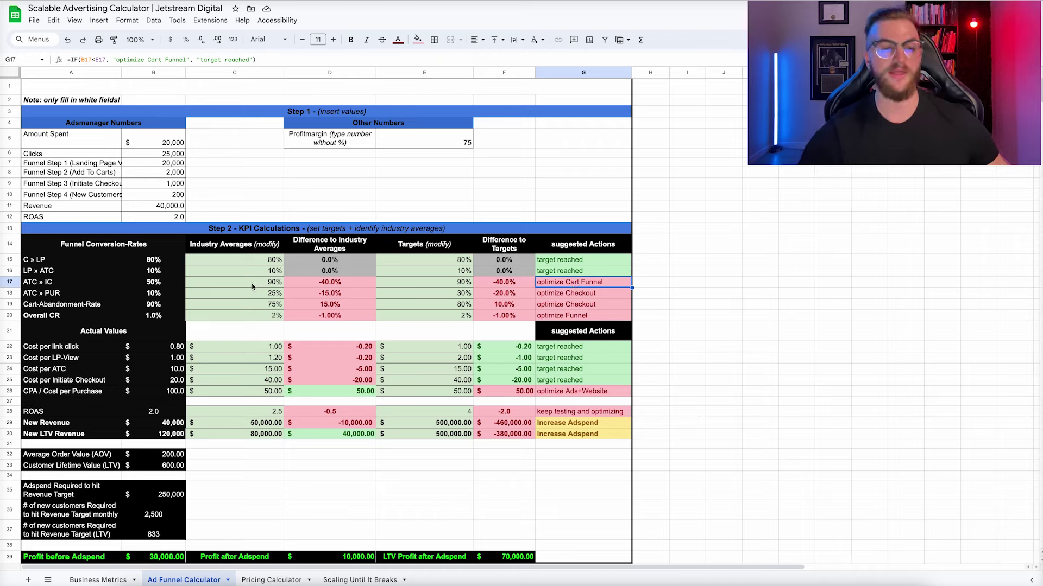
pyautogui.click(68, 296)
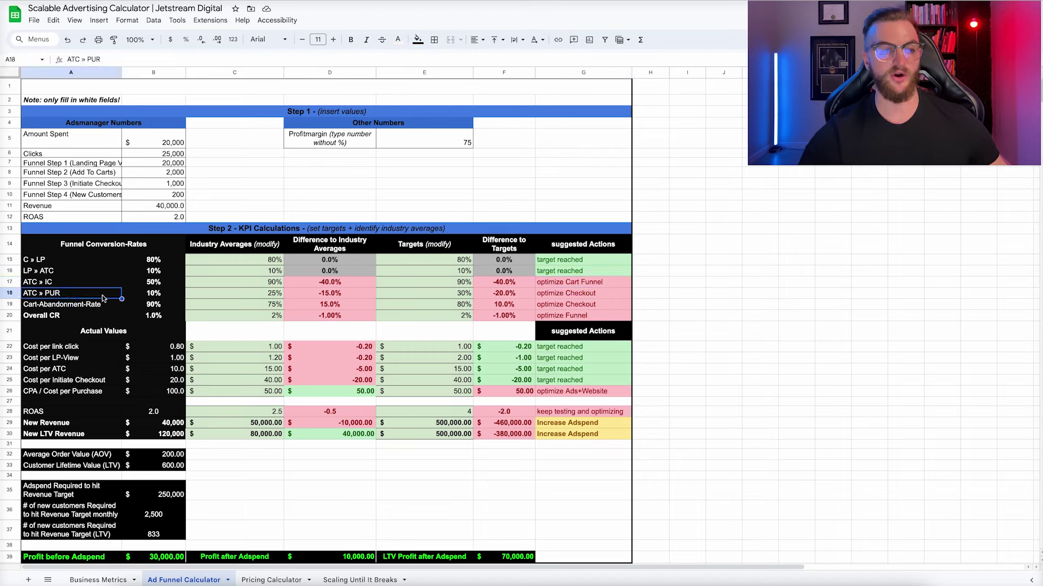
pyautogui.click(159, 297)
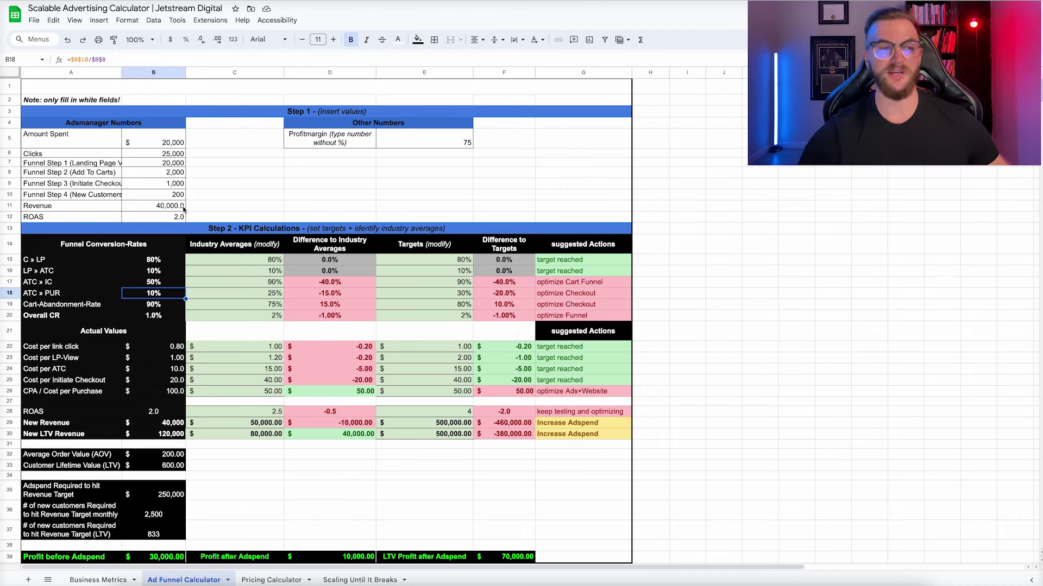
# Step: Test Business Metrics with Add To Carts 4,000, Initiate Checkout 2,000 and New Customers 400, and check the resulting ROAS in the Ad Funnel Calculator
pyautogui.click(95, 581)
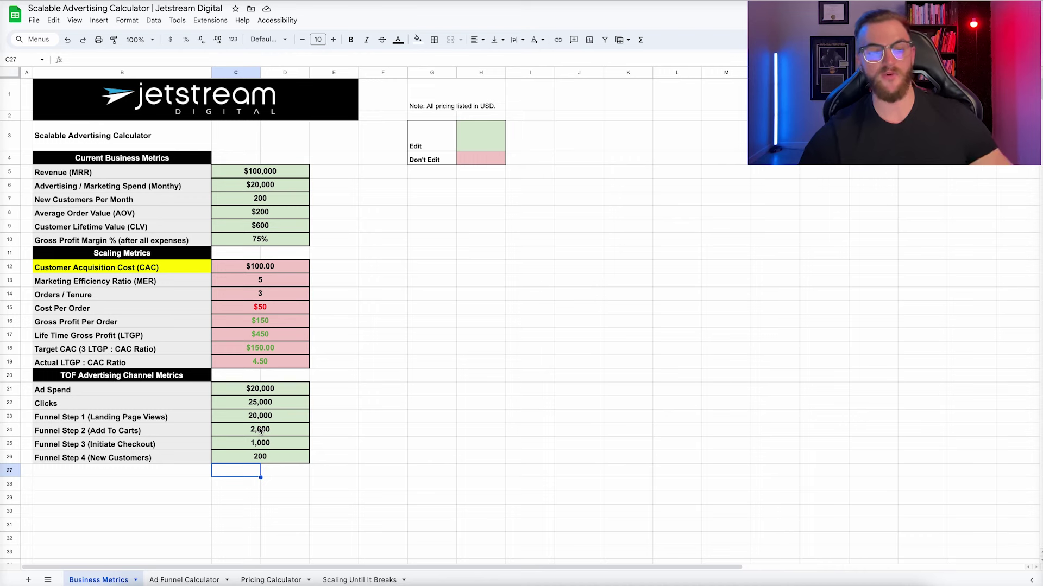
pyautogui.click(260, 431)
pyautogui.write('4000')
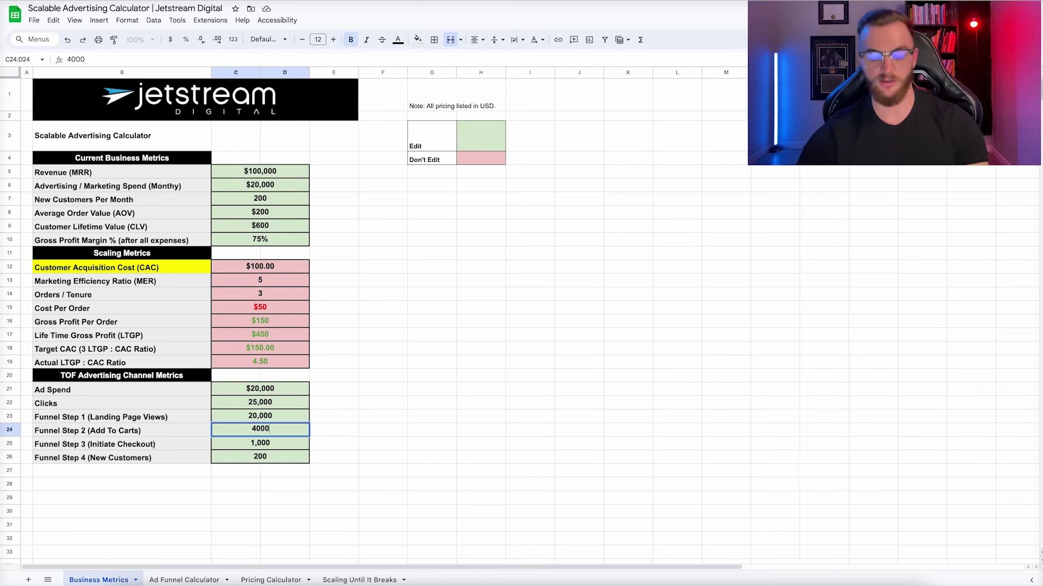
pyautogui.press('Return')
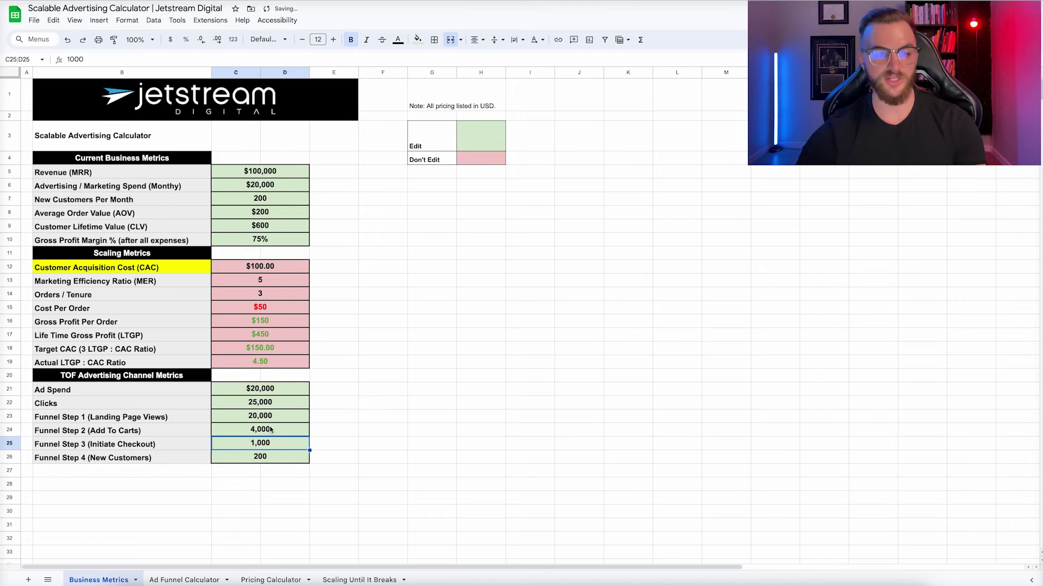
pyautogui.write('2,000')
pyautogui.press('Return')
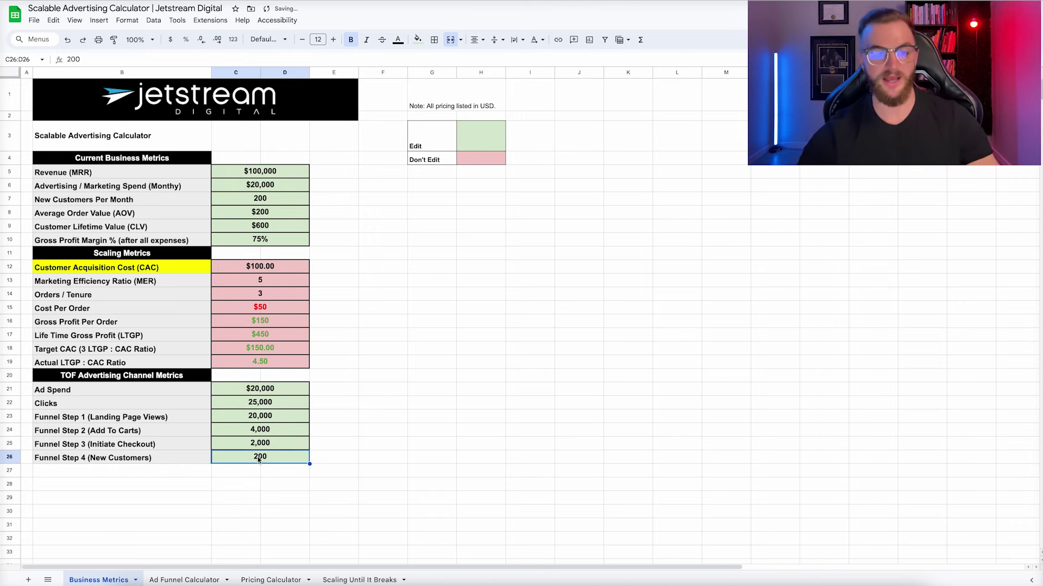
pyautogui.write('400')
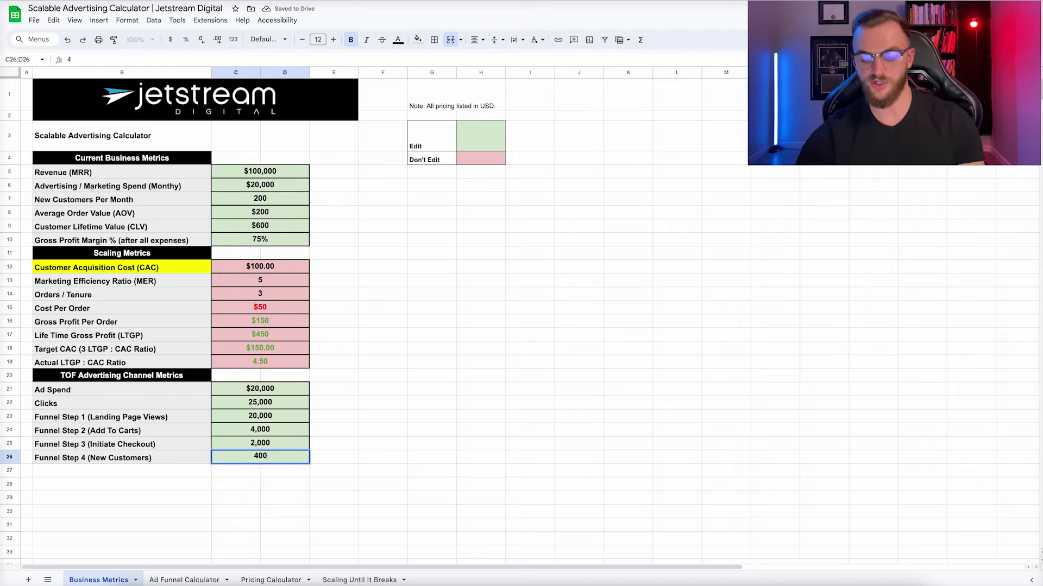
pyautogui.press('Return')
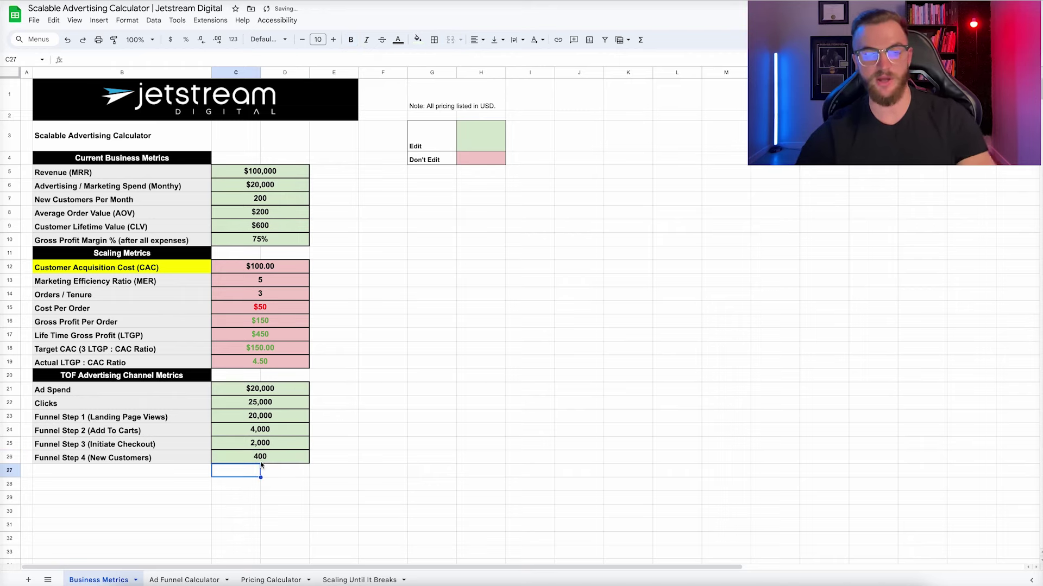
pyautogui.click(199, 582)
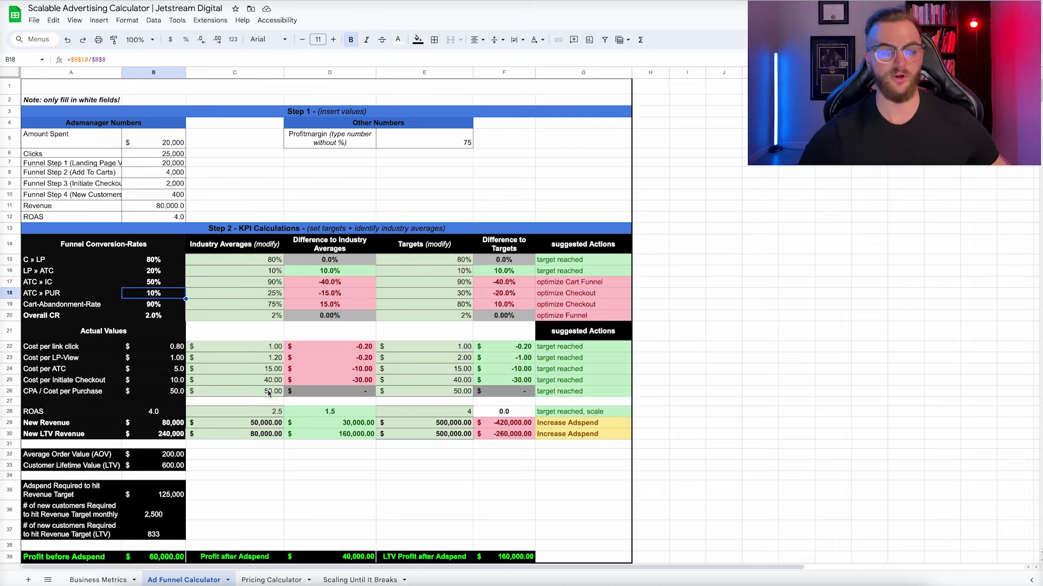
pyautogui.click(162, 413)
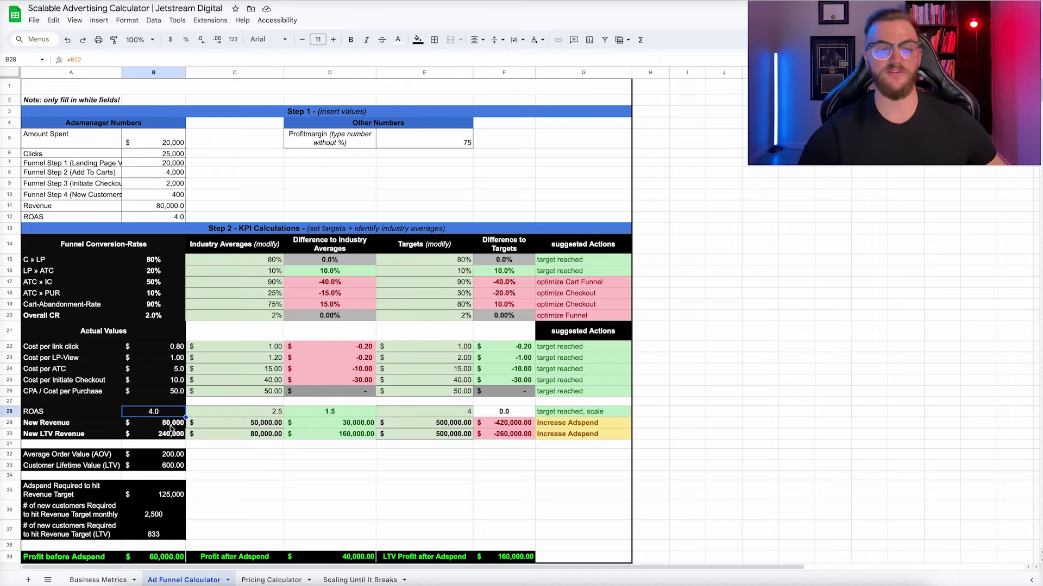
# Step: Set the TOF Advertising Channel Metrics back to 2,000 Add To Carts, 1,000 Initiate Checkout and 200 New Customers in Business Metrics
pyautogui.click(96, 580)
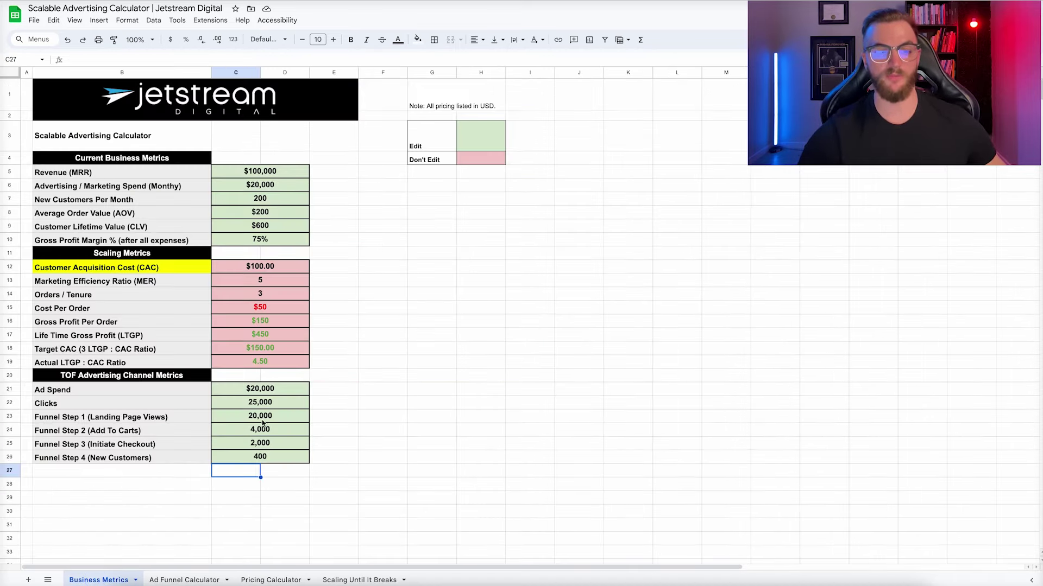
pyautogui.click(265, 430)
pyautogui.write('2')
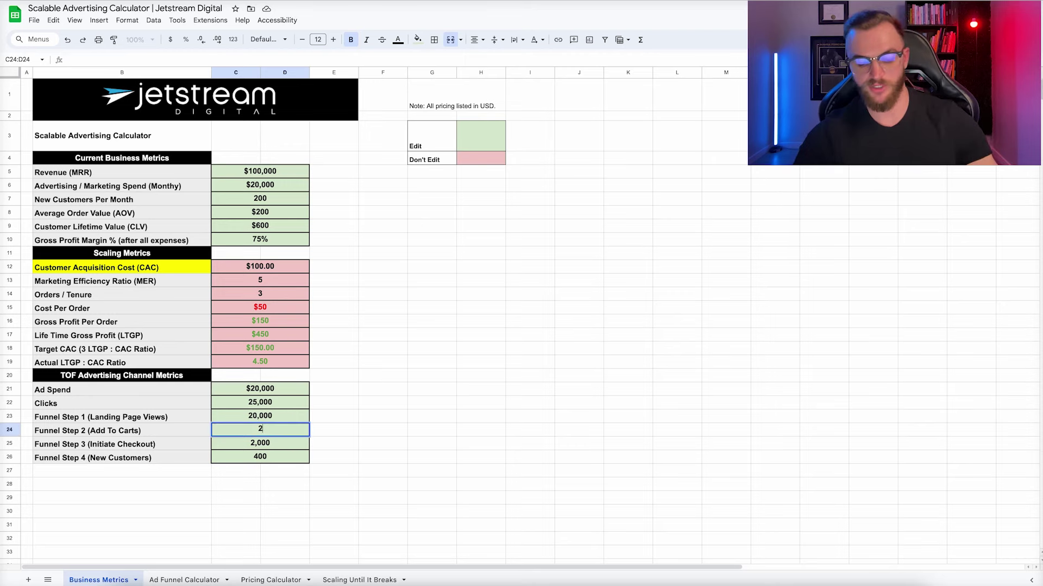
pyautogui.write(',0000')
pyautogui.click(267, 442)
pyautogui.write('1000')
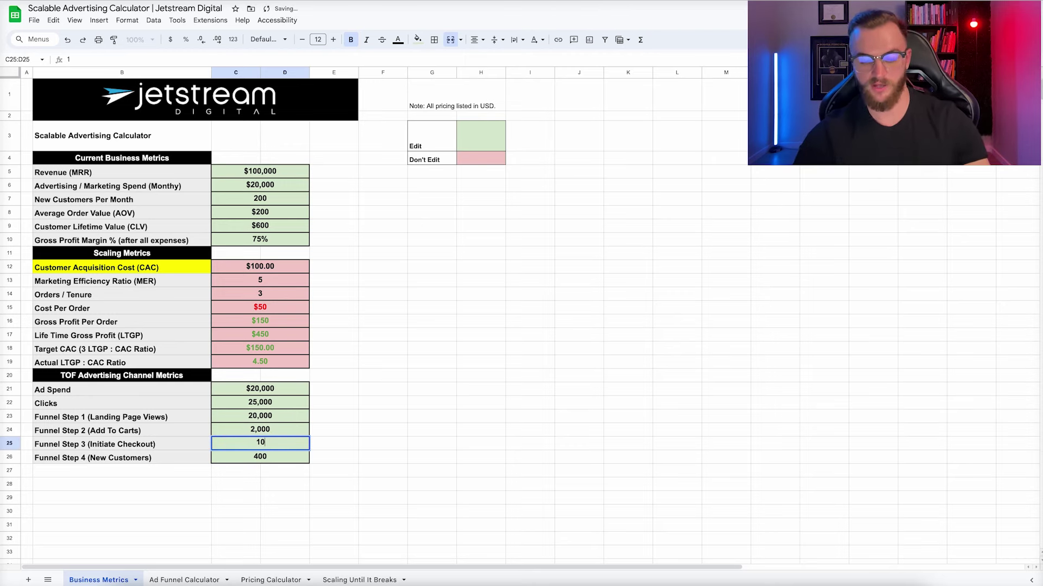
pyautogui.click(268, 458)
pyautogui.write('200')
# Step: Examine the New LTV Revenue and LTV Profit after Adspend formulas and the New LTV Revenue target in the Ad Funnel Calculator
pyautogui.hotkey('ctrl', 'shift', 'pagedown')
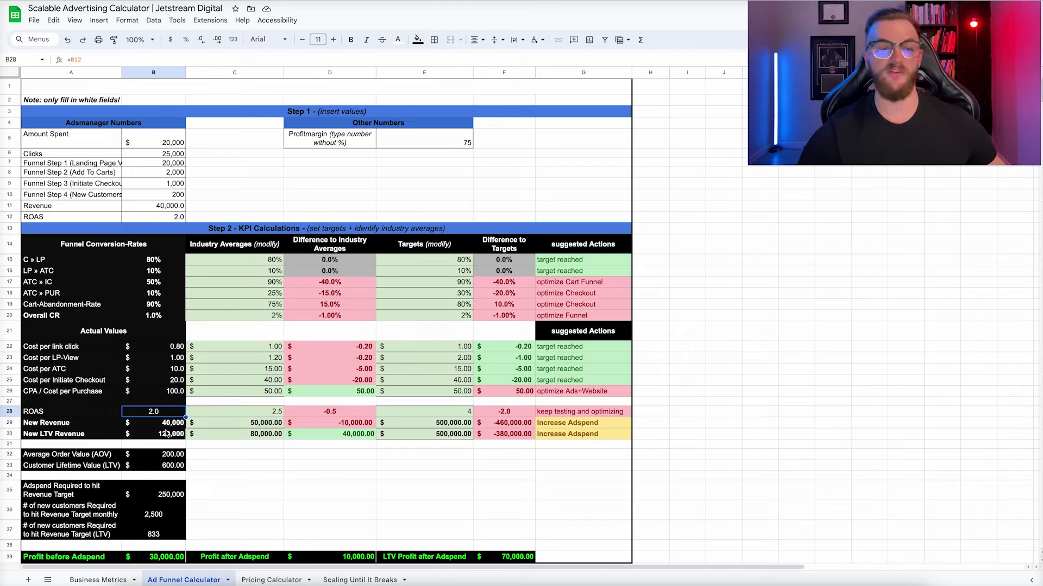
pyautogui.click(167, 434)
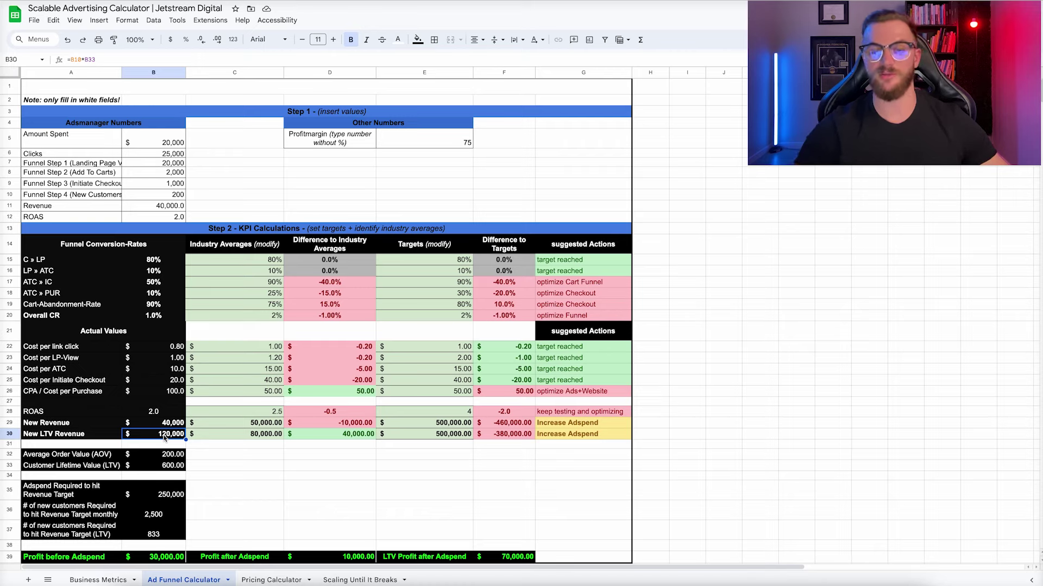
pyautogui.doubleClick(514, 556)
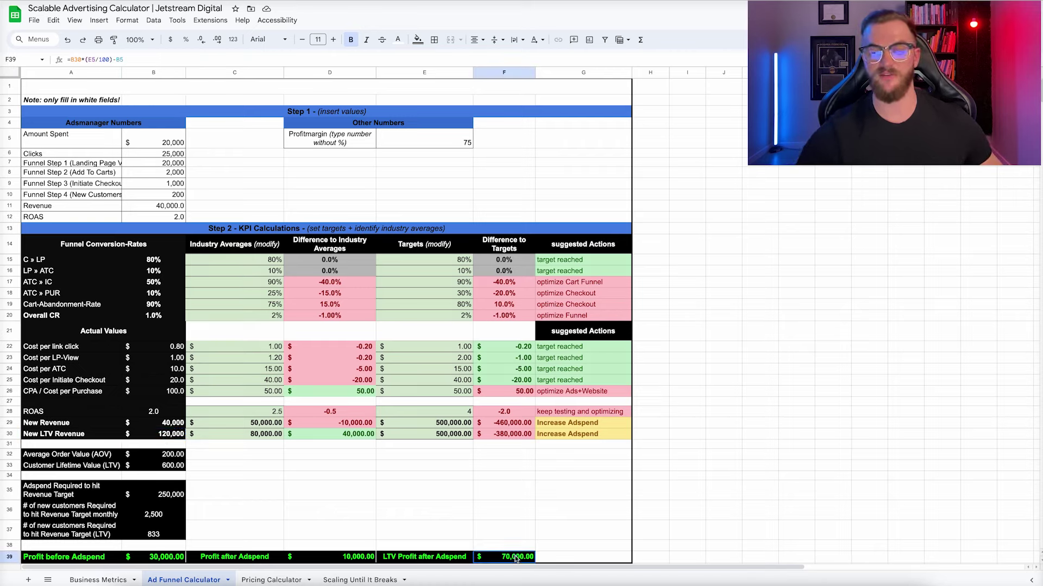
pyautogui.click(514, 511)
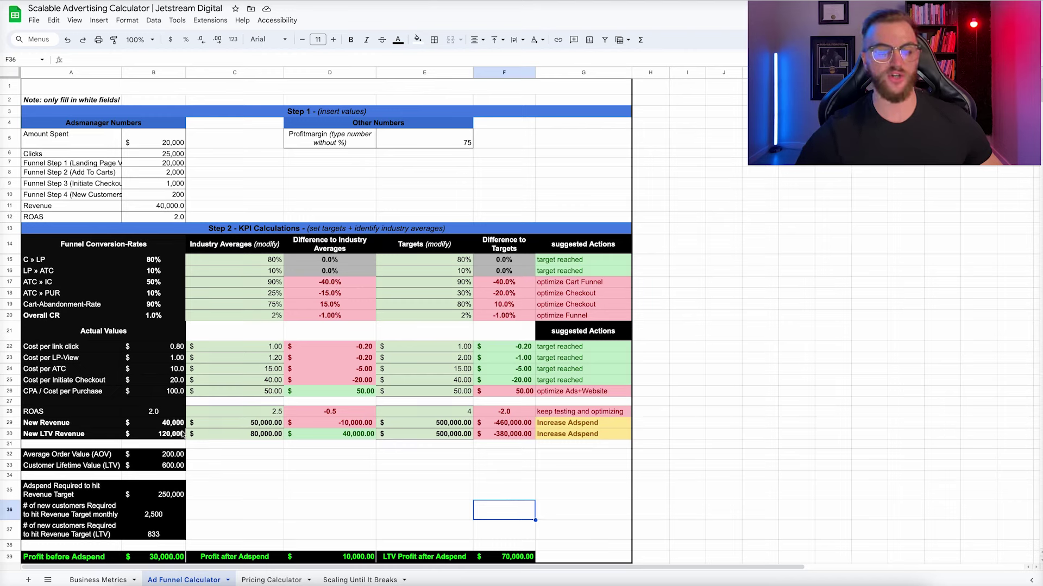
pyautogui.click(391, 433)
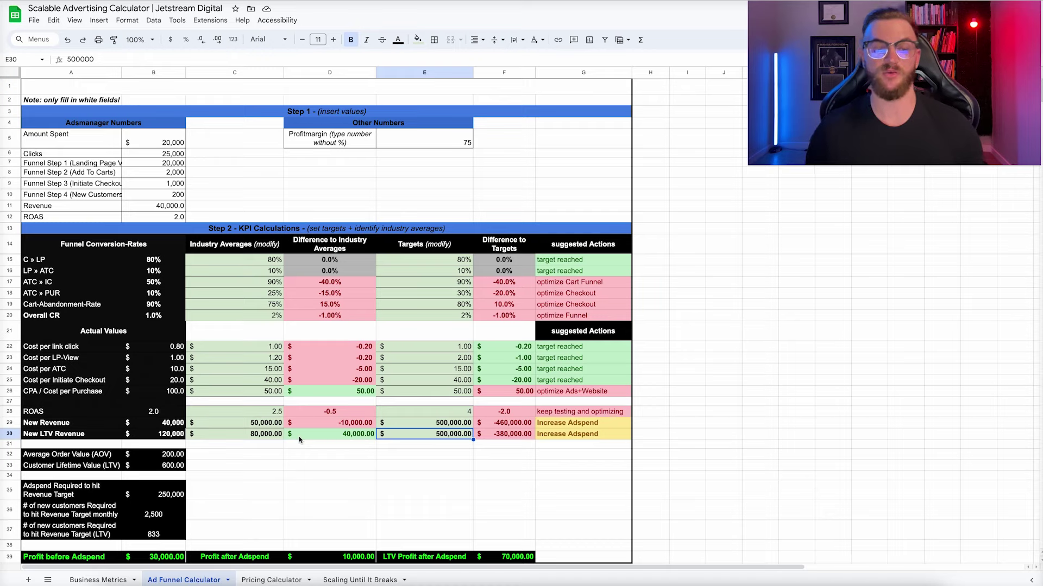
# Step: Link the Performance ROAS in the Pricing Calculator to the ROAS cell B28 of the Ad Funnel Calculator
pyautogui.click(278, 579)
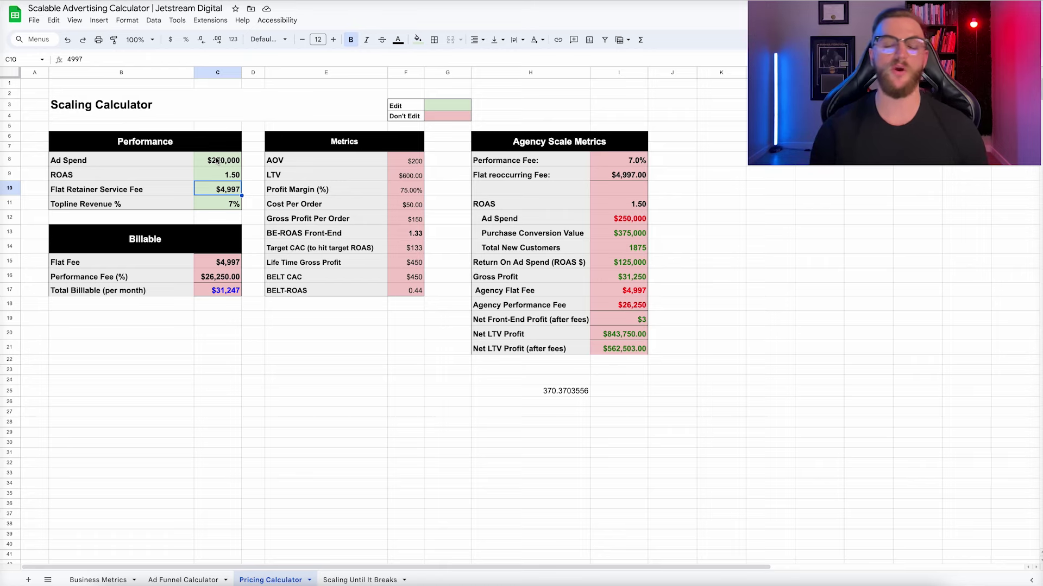
pyautogui.click(182, 580)
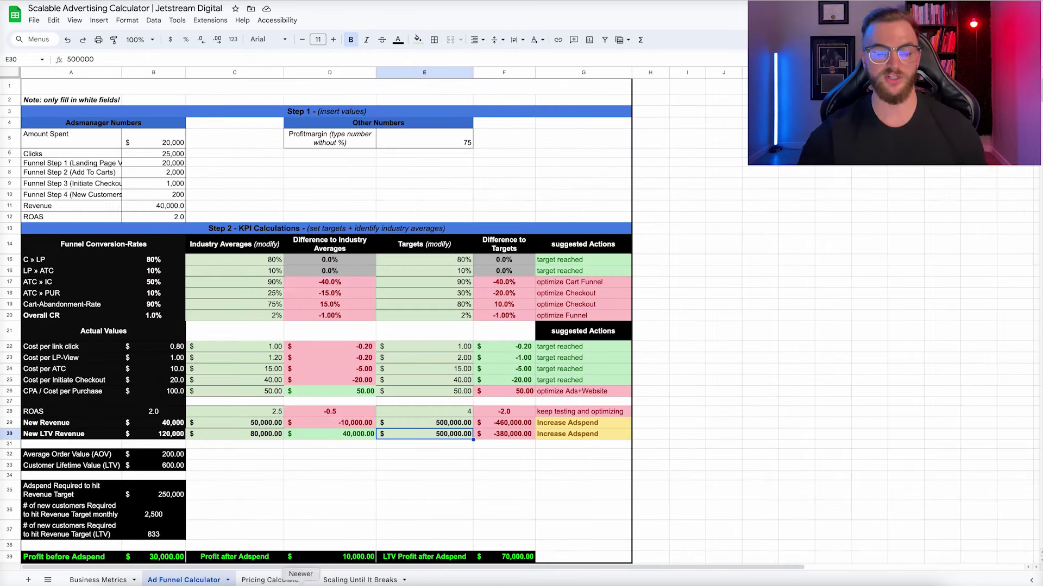
pyautogui.click(271, 580)
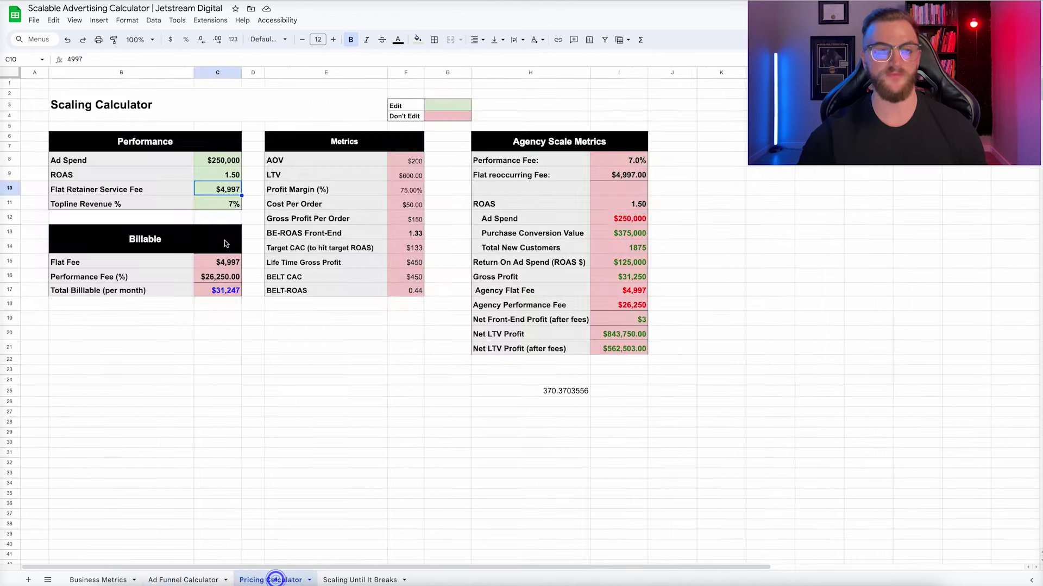
pyautogui.click(227, 175)
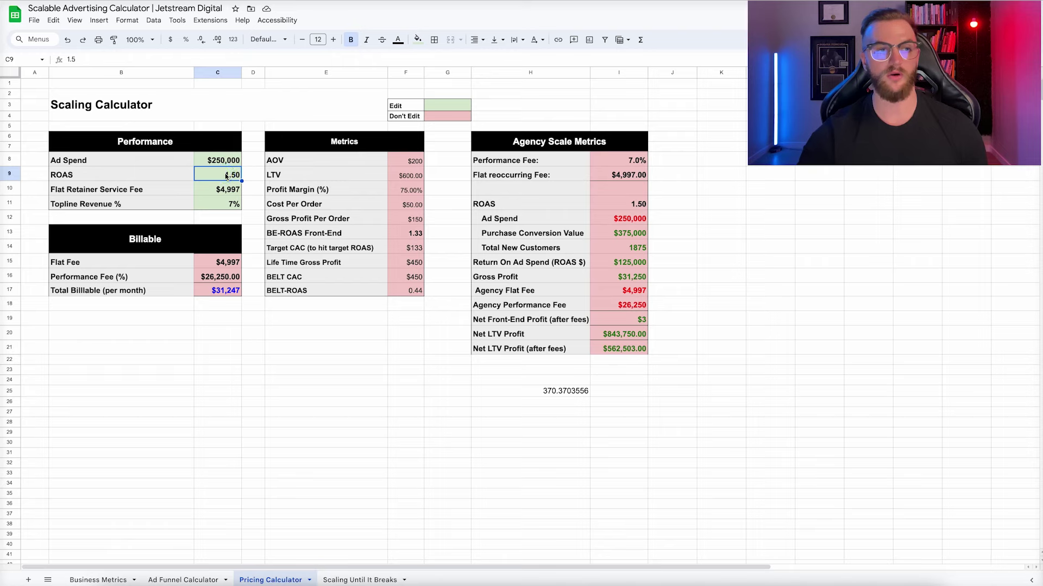
pyautogui.write('=')
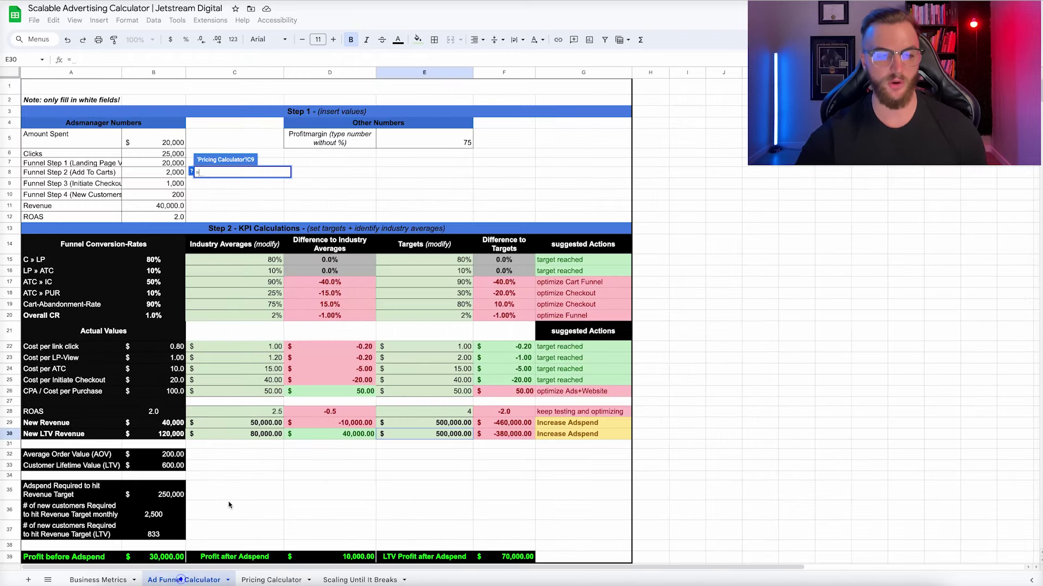
pyautogui.click(183, 580)
pyautogui.click(158, 412)
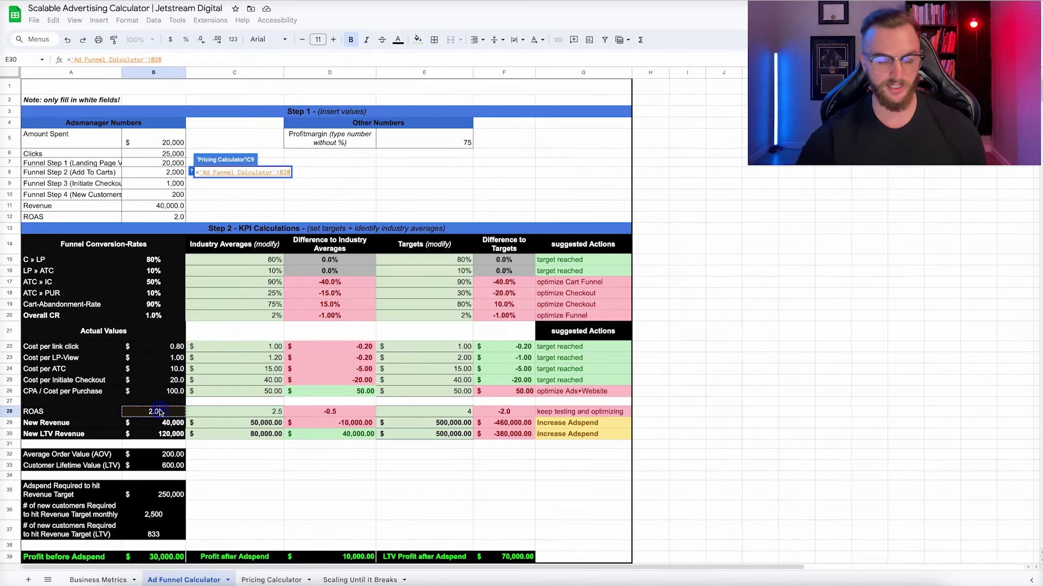
pyautogui.press('Return')
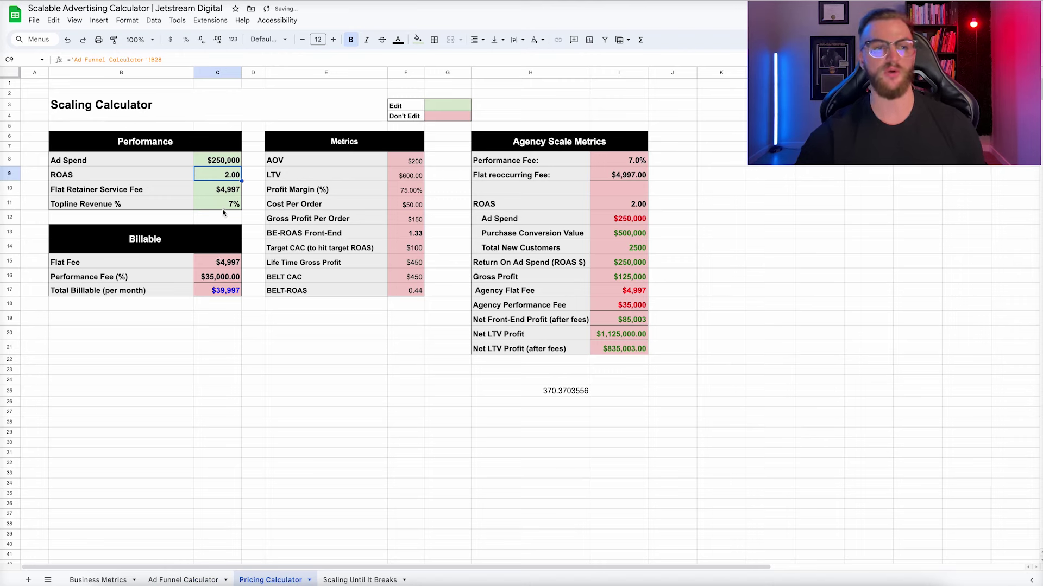
# Step: Review the Flat Retainer Service Fee and Topline Revenue % inputs and the BE-ROAS Front-End formula in the Pricing Calculator
pyautogui.click(221, 191)
pyautogui.moveTo(221, 191); pyautogui.dragTo(220, 200)
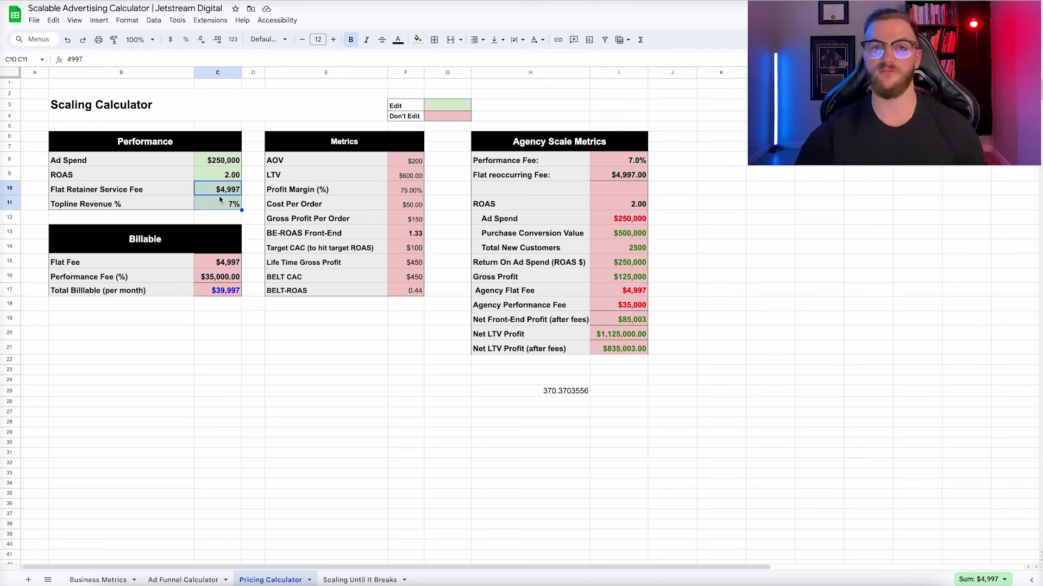
pyautogui.click(221, 195)
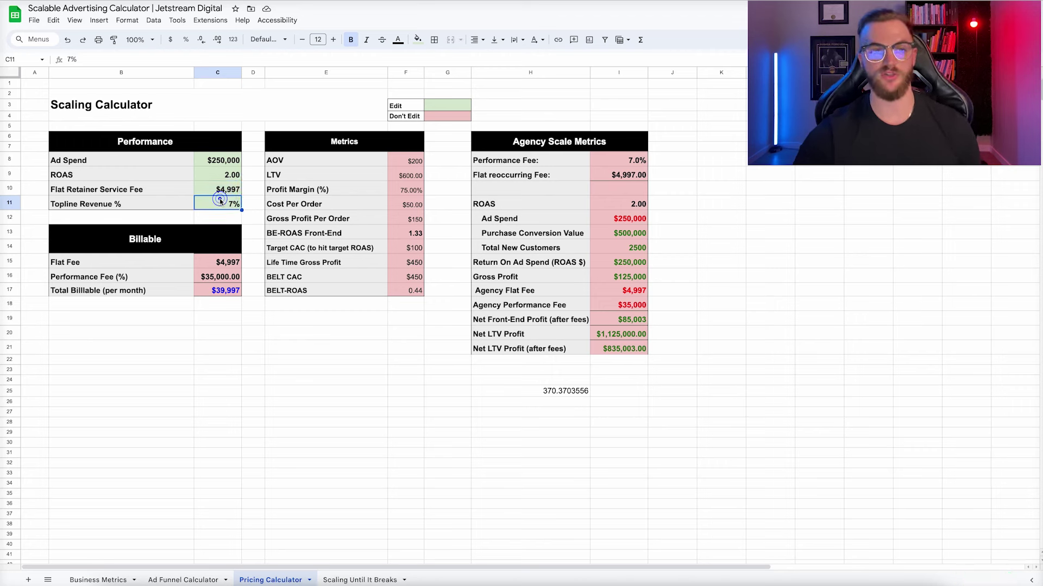
pyautogui.click(222, 192)
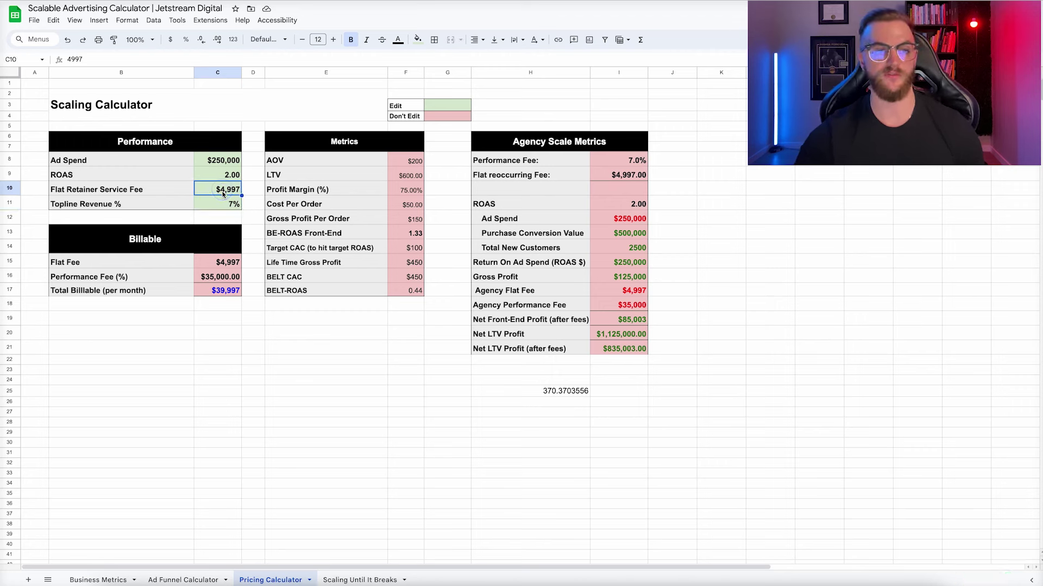
pyautogui.click(226, 204)
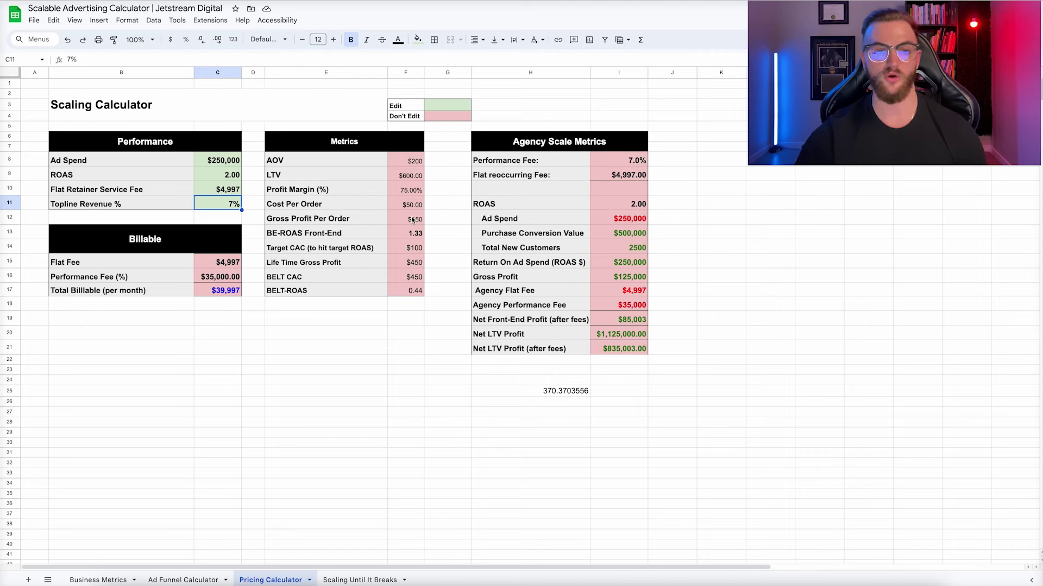
pyautogui.click(412, 238)
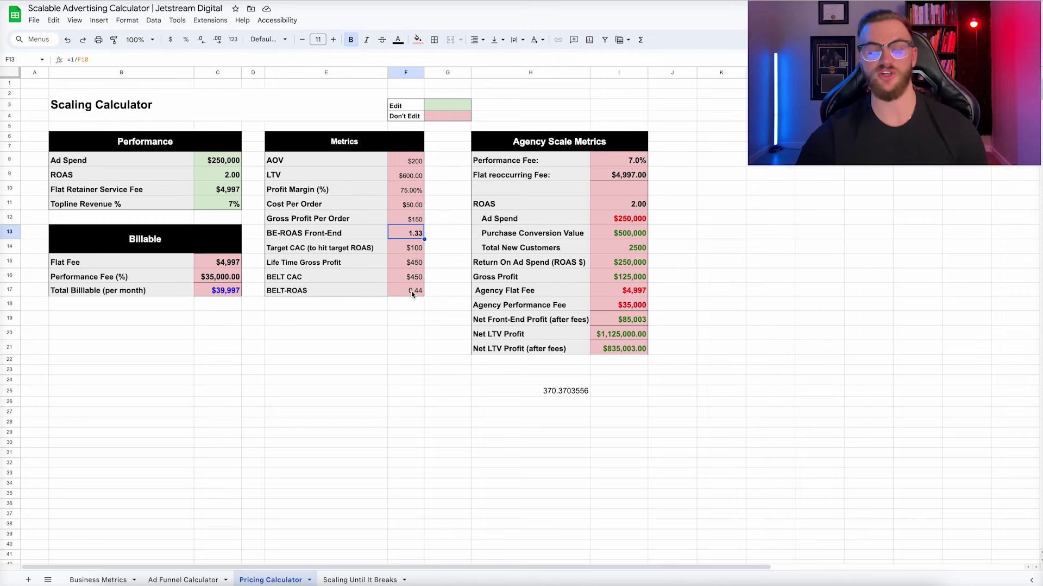
# Step: Delete the stray number in cell H25 below the Agency Scale Metrics table
pyautogui.click(531, 391)
pyautogui.press('Delete')
pyautogui.click(533, 402)
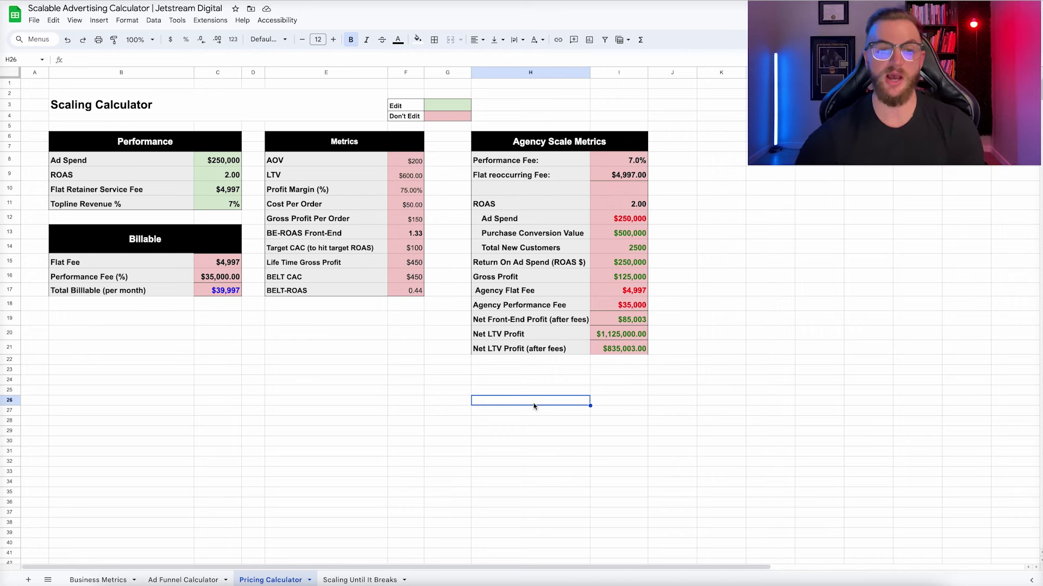
# Step: Examine the BELT-ROAS formula and the Agency Scale Metrics formulas from Purchase Conversion Value through Net Front-End Profit (after fees)
pyautogui.click(412, 291)
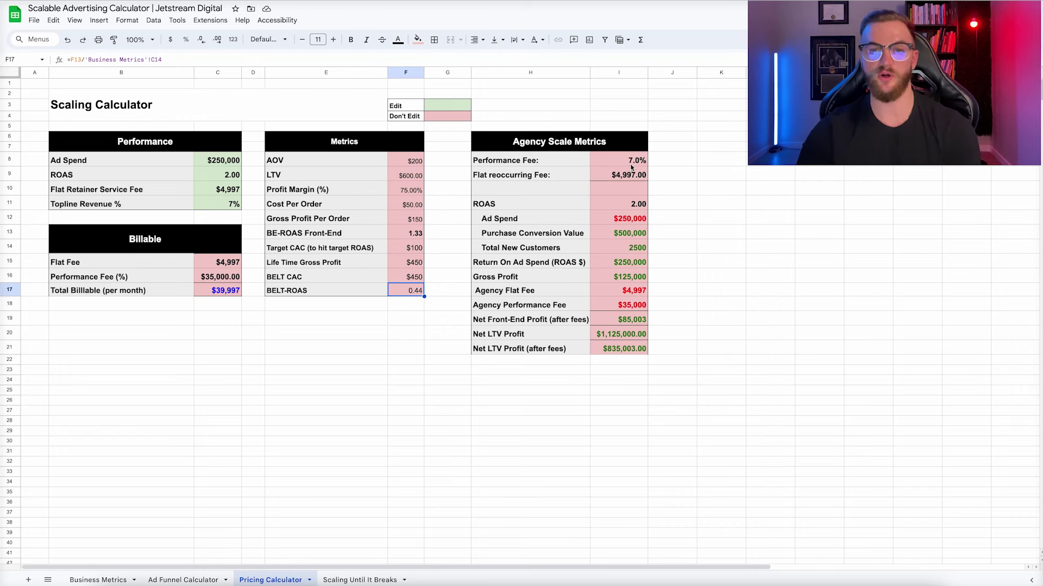
pyautogui.click(621, 232)
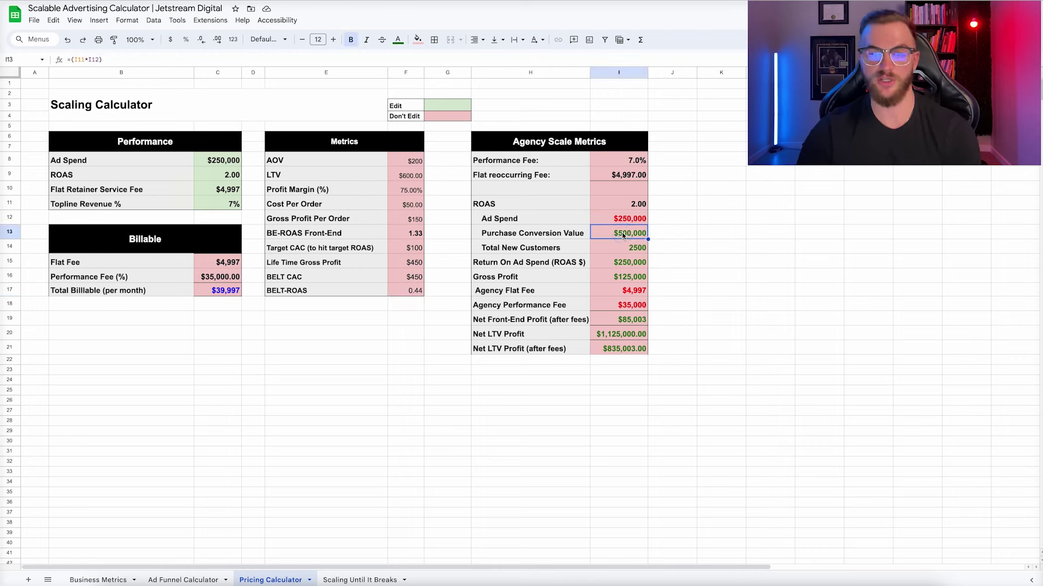
pyautogui.click(627, 262)
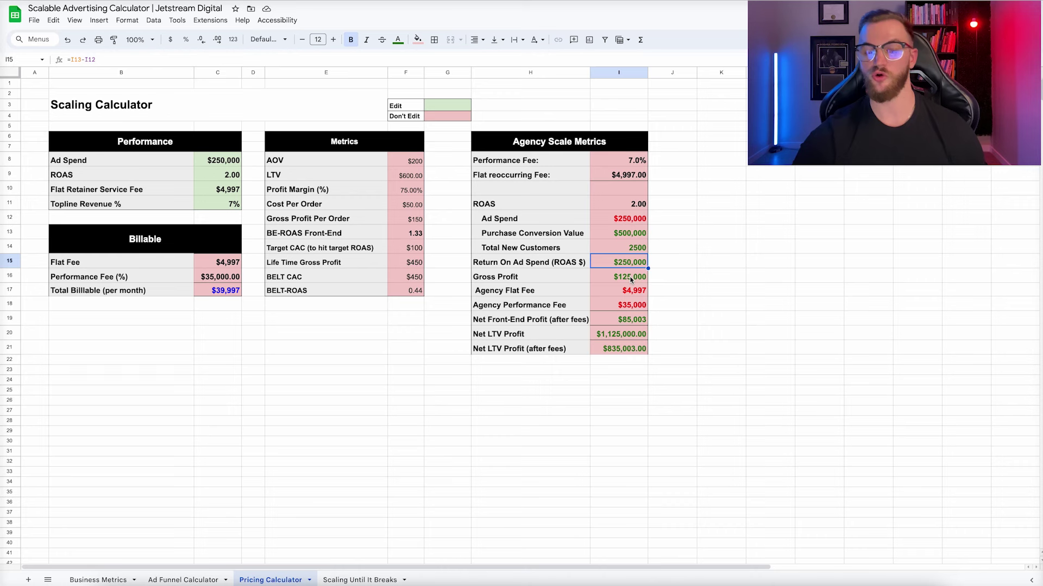
pyautogui.click(631, 278)
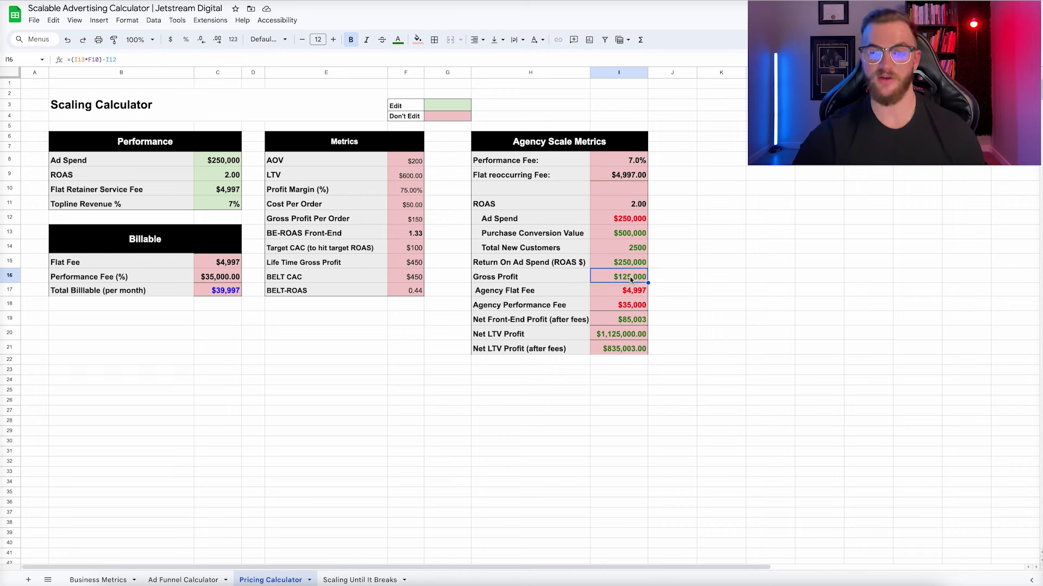
pyautogui.click(631, 303)
pyautogui.doubleClick(630, 303)
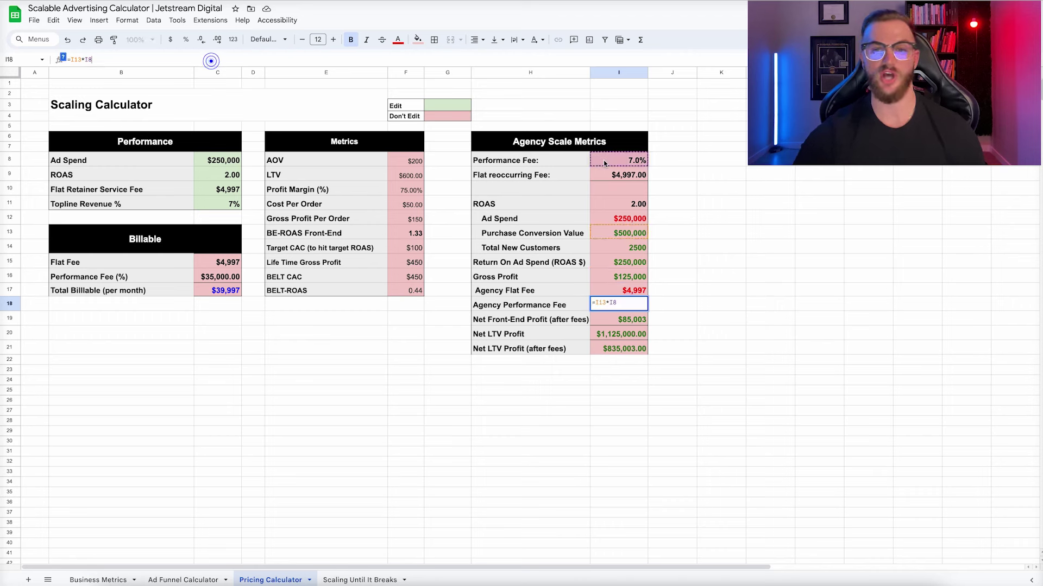
pyautogui.click(628, 317)
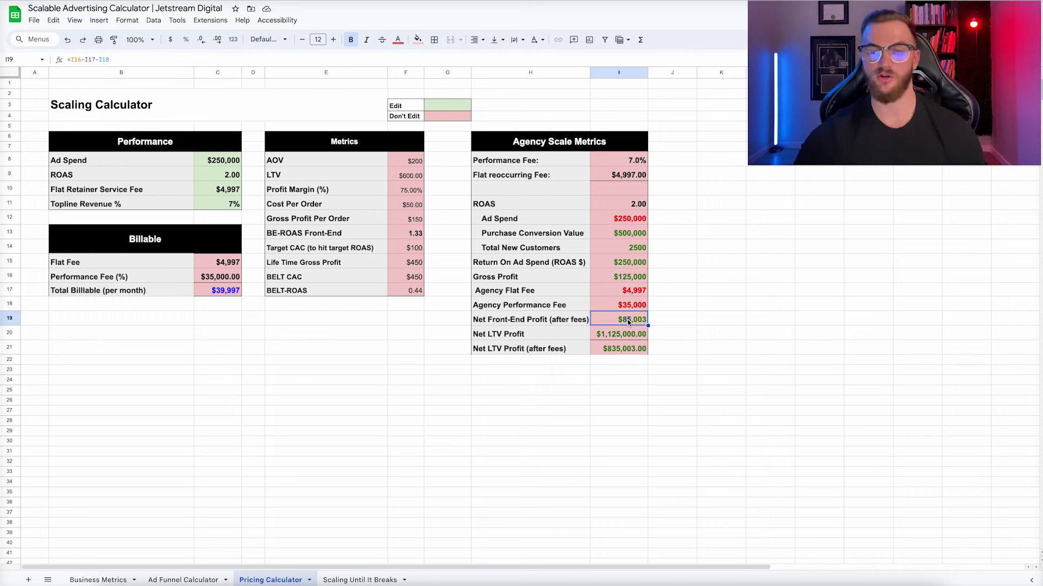
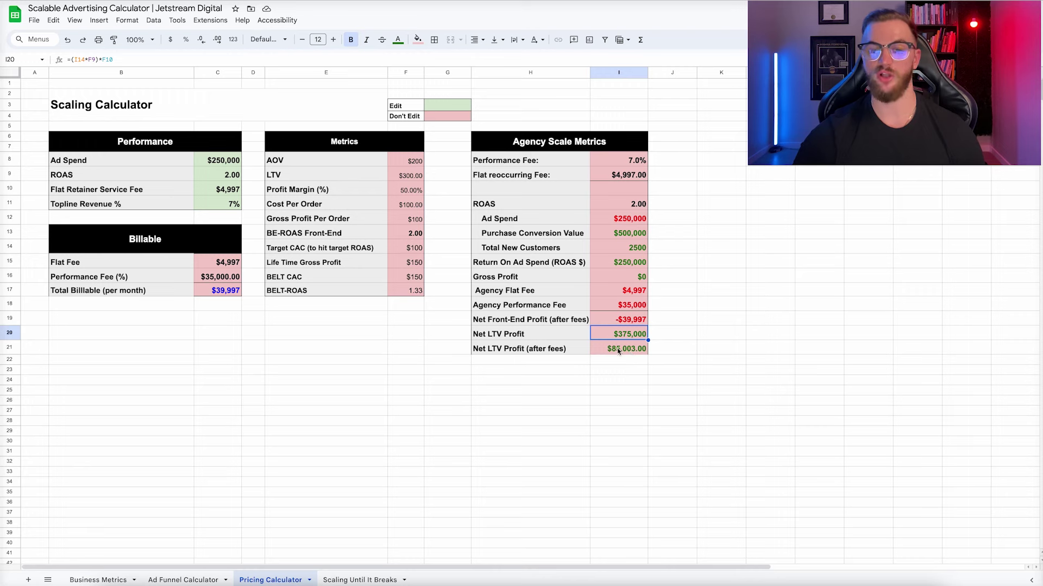
# Step: Rename the row label in cell H20 of the Agency Scale Metrics table as Net LTV Revenue
pyautogui.click(509, 402)
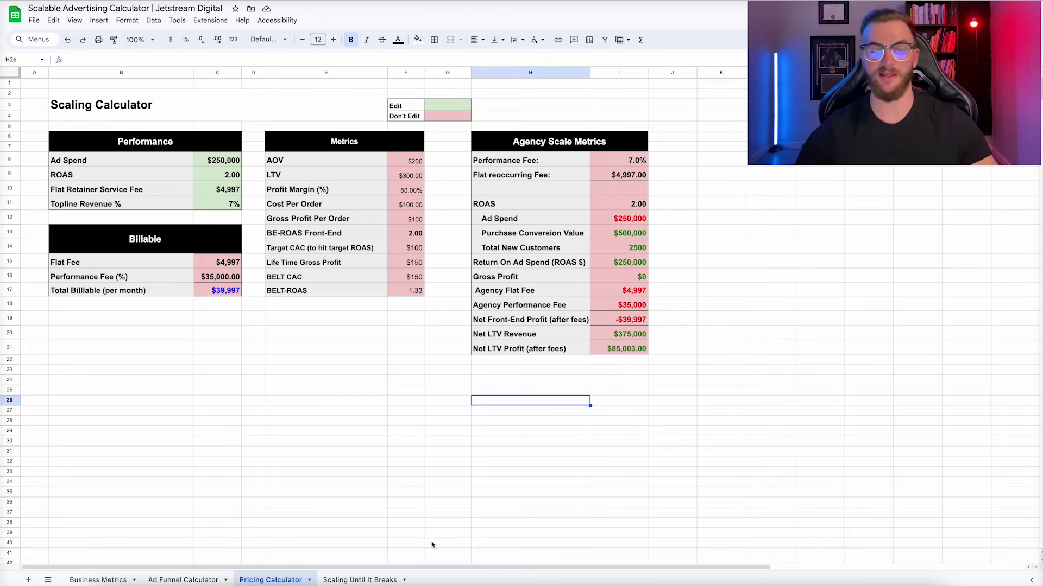
# Step: Examine the Total Lifetime Revenue, Total Lifetime Net Profit, Annualized CLV Revenue and Annualized Net Profit rows in the Scaling Until It Breaks sheet
pyautogui.click(351, 580)
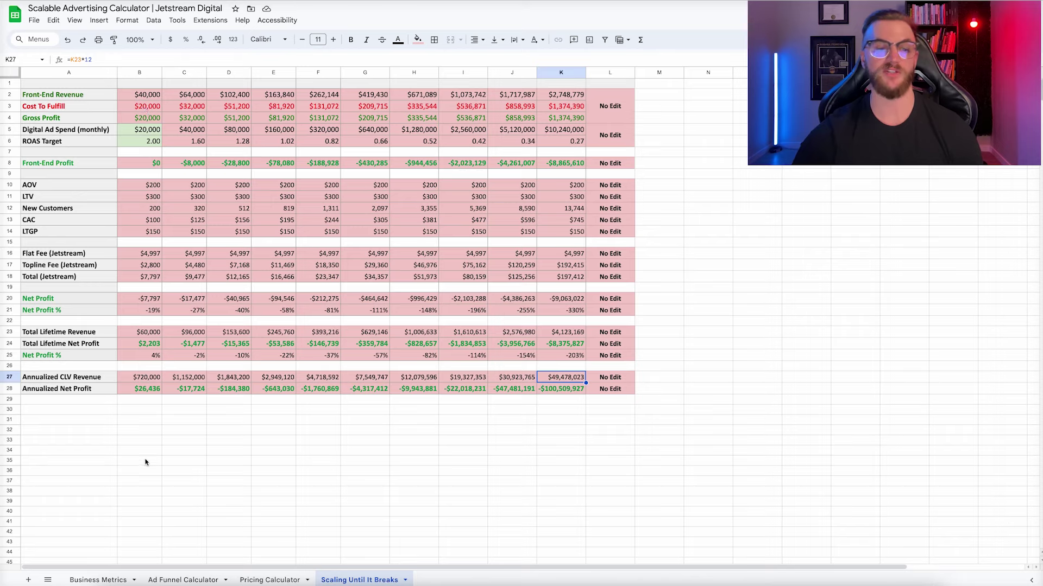
pyautogui.click(94, 580)
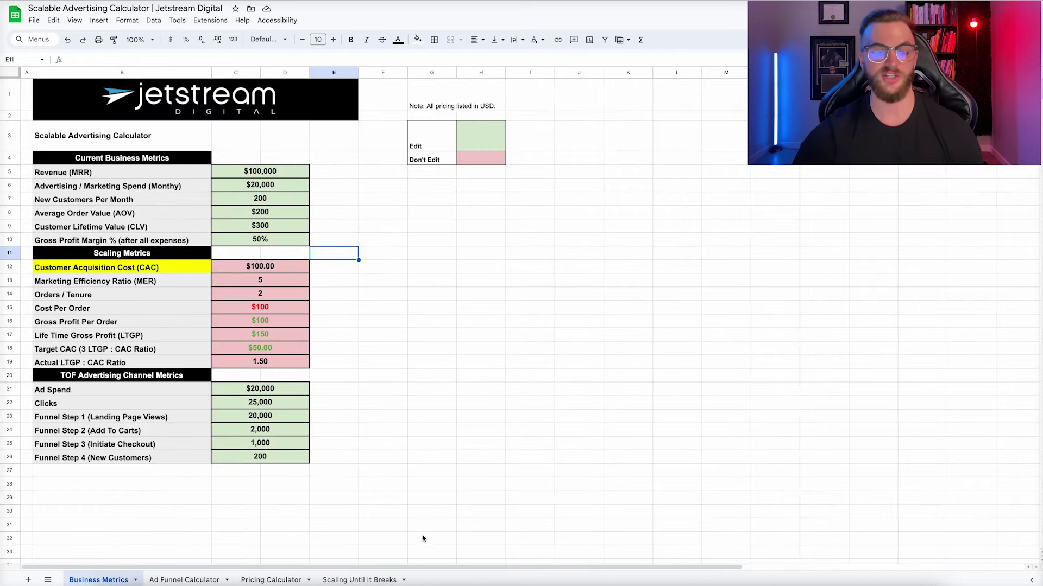
pyautogui.click(359, 580)
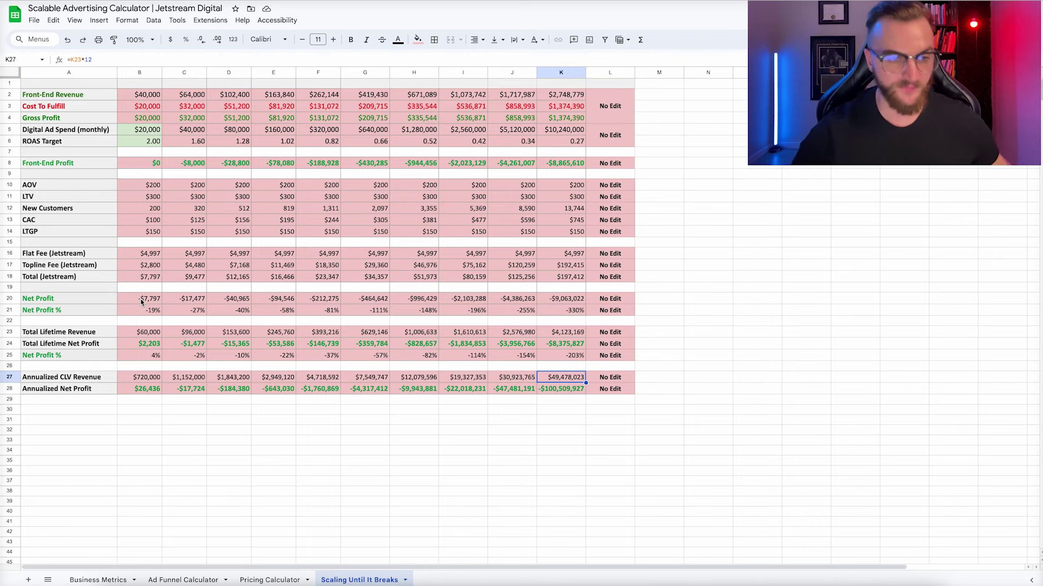
pyautogui.click(147, 335)
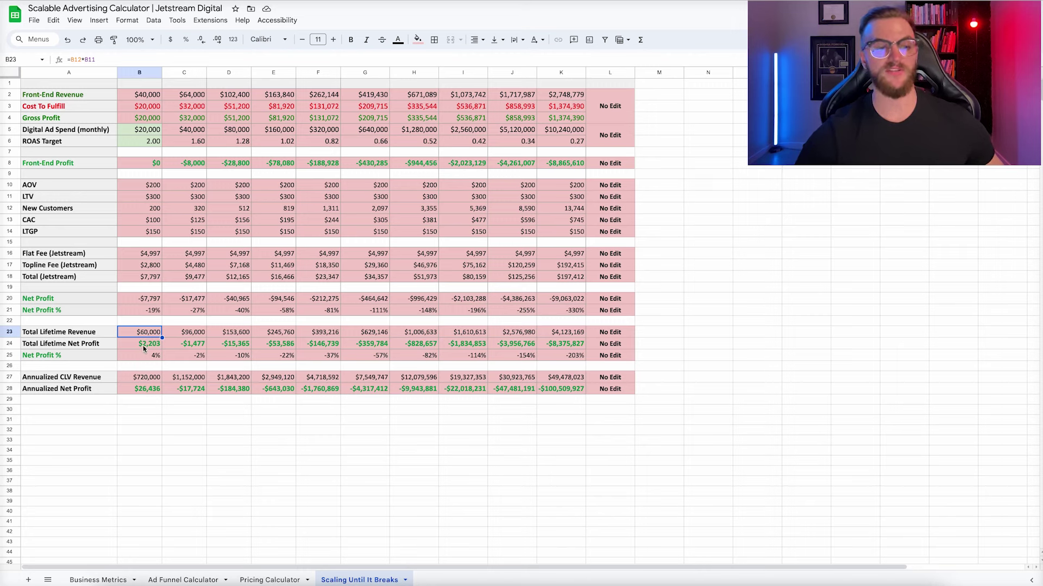
pyautogui.click(143, 346)
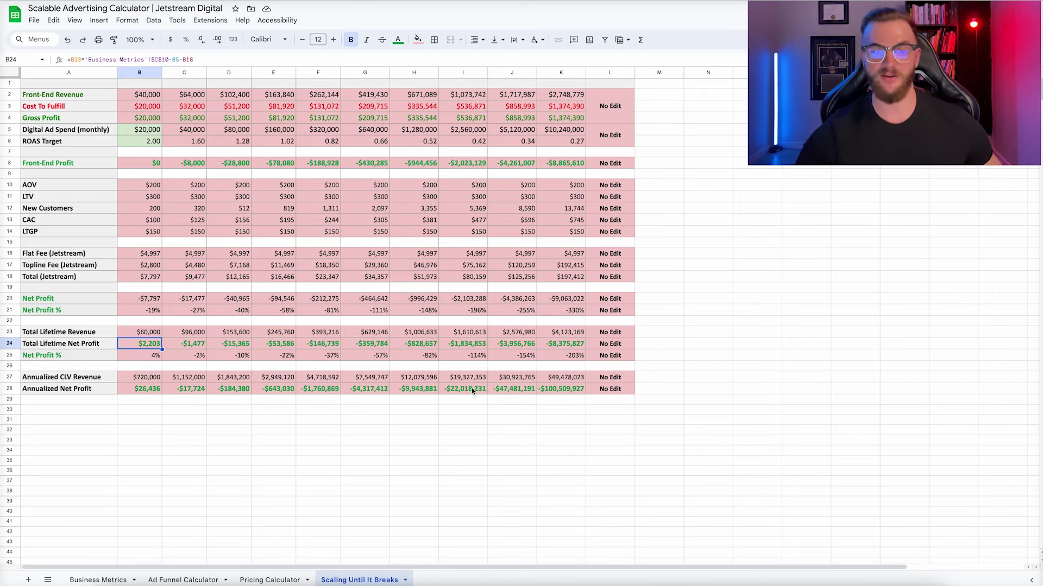
pyautogui.moveTo(556, 391); pyautogui.dragTo(260, 391)
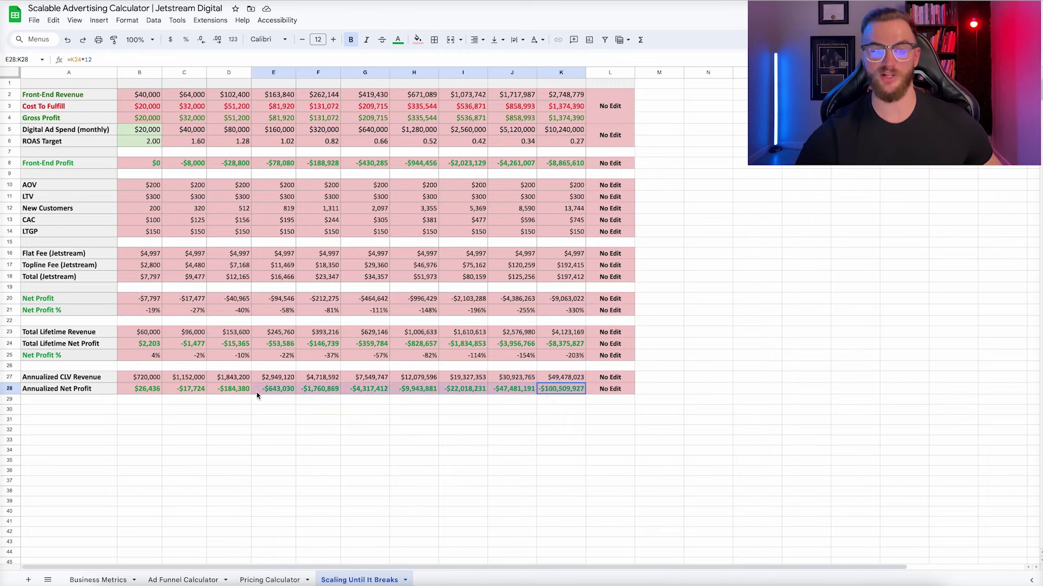
pyautogui.click(280, 391)
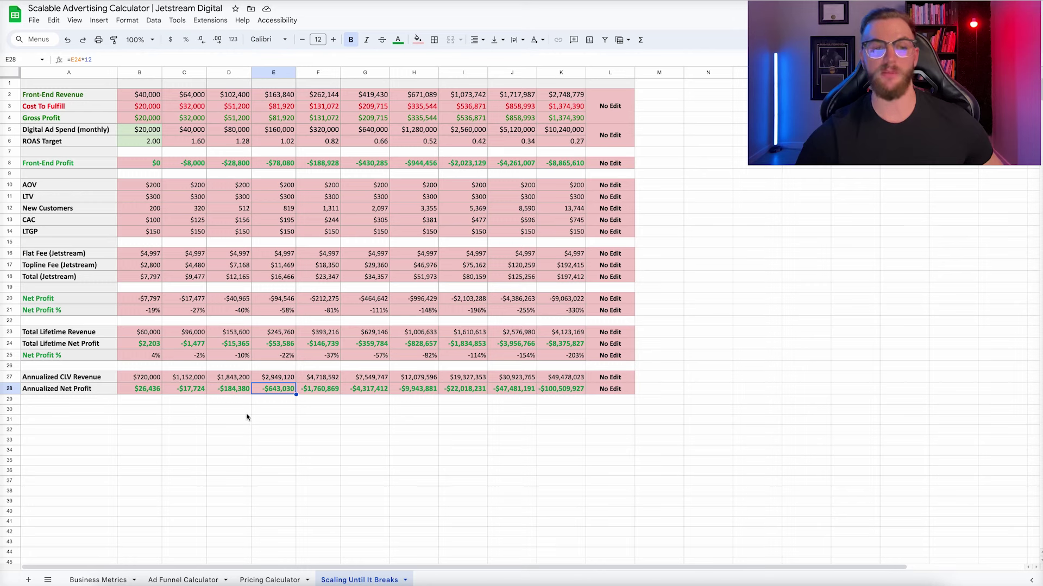
pyautogui.click(281, 378)
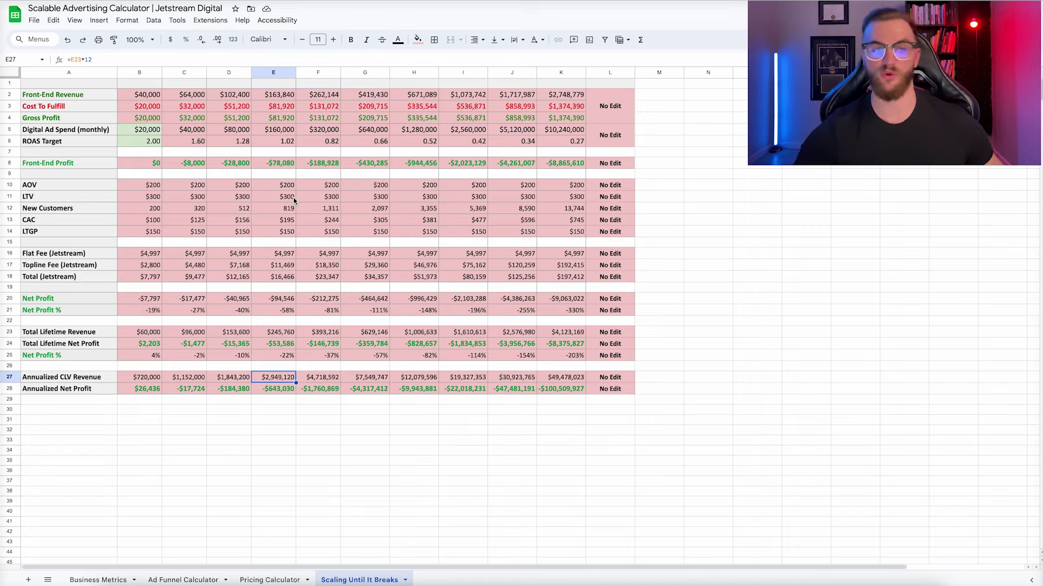
# Step: Set the Customer Lifetime Value to 600 and the Gross Profit Margin to 75% in the Business Metrics sheet
pyautogui.click(99, 579)
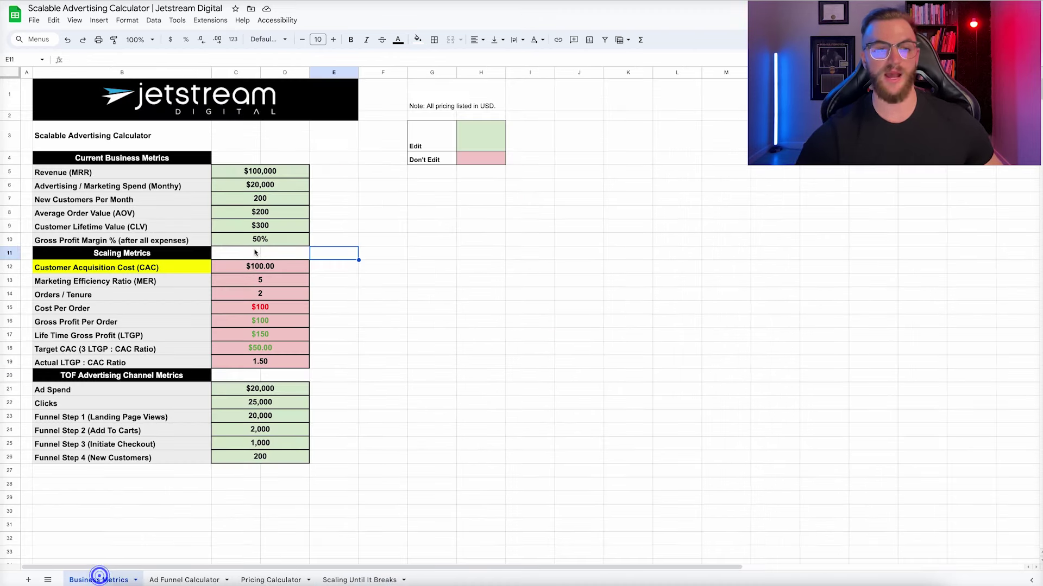
pyautogui.click(261, 214)
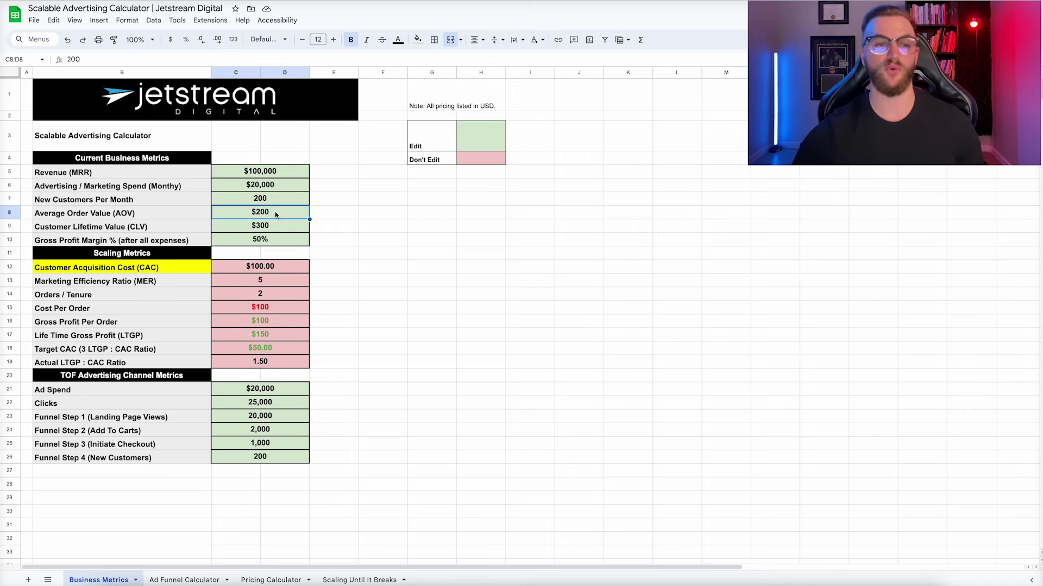
pyautogui.click(266, 228)
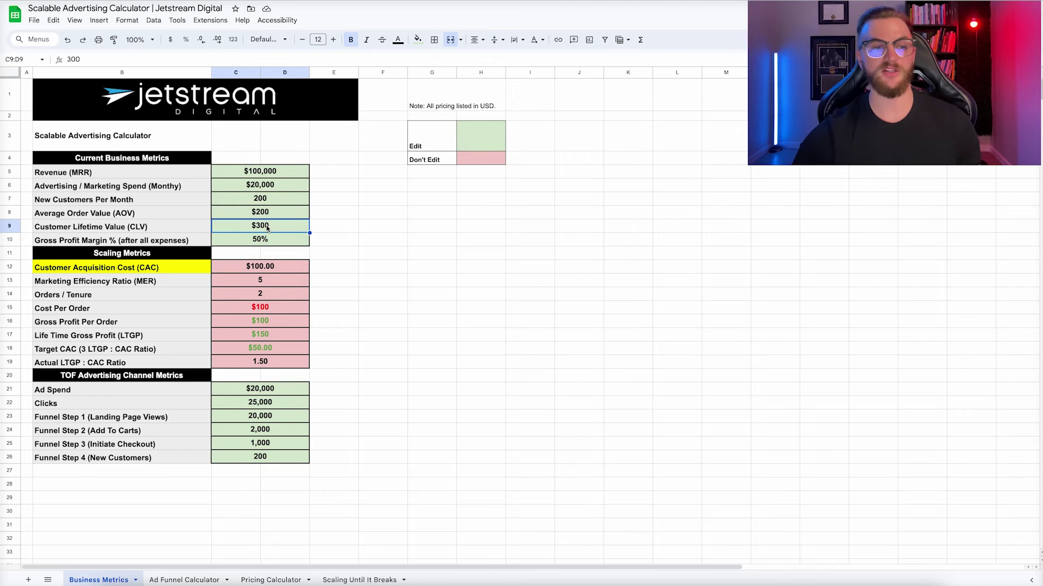
pyautogui.write('600')
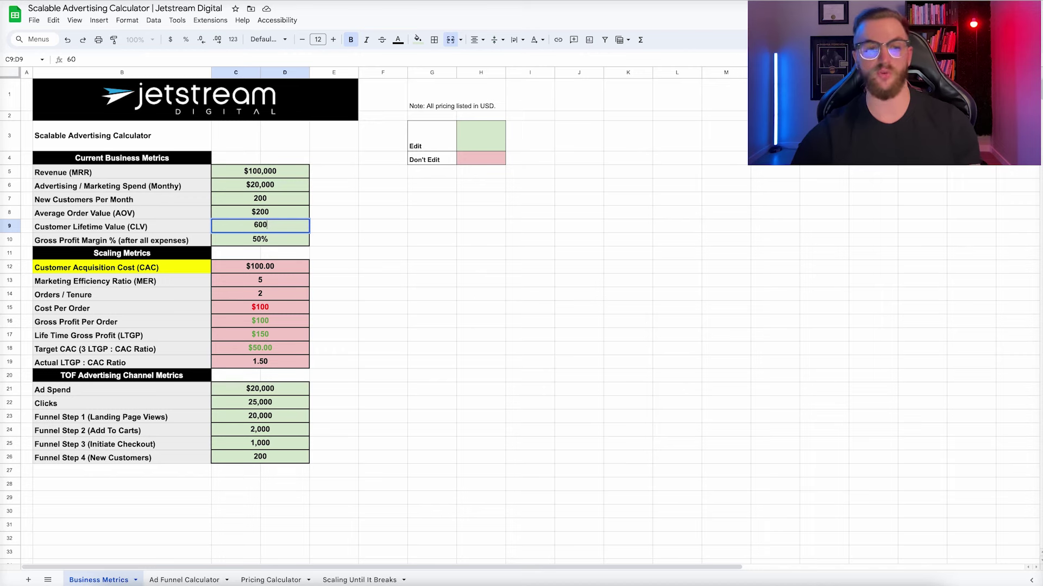
pyautogui.press('Return')
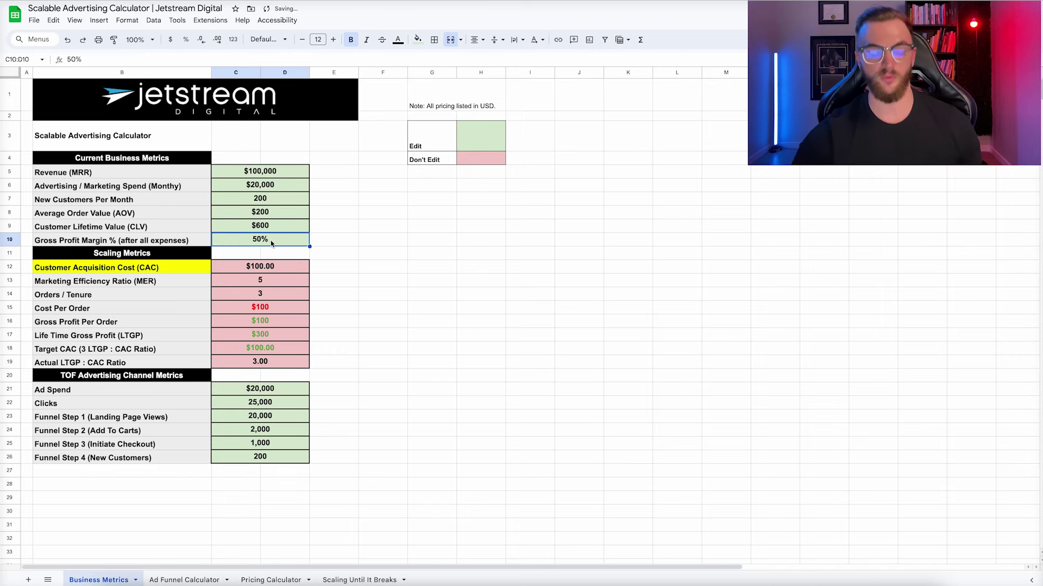
pyautogui.write('75')
pyautogui.click(353, 256)
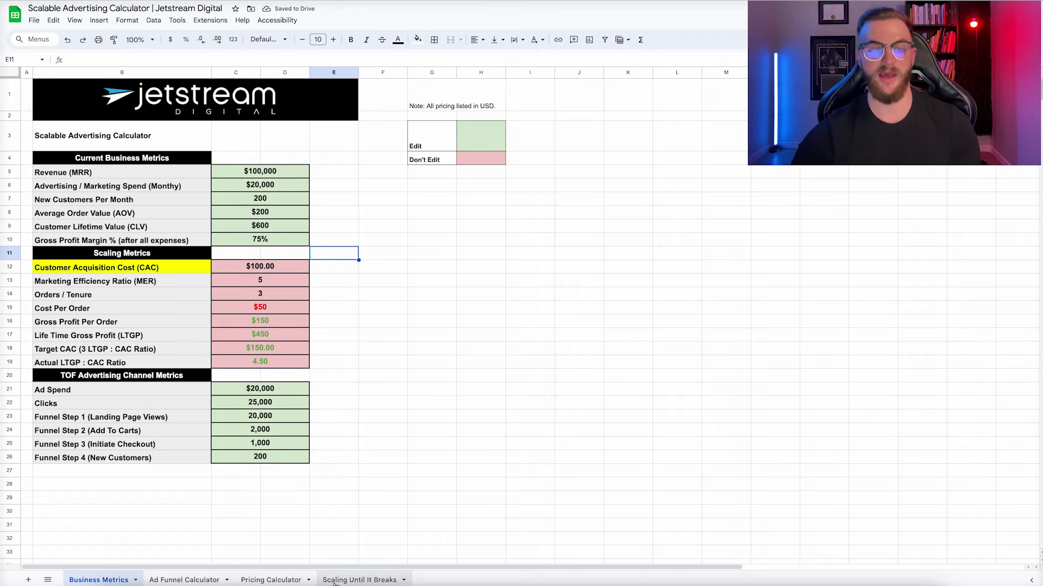
# Step: Examine the ROAS Target formula across the scaling columns and the Total Lifetime Net Profit row in Scaling Until It Breaks
pyautogui.click(358, 580)
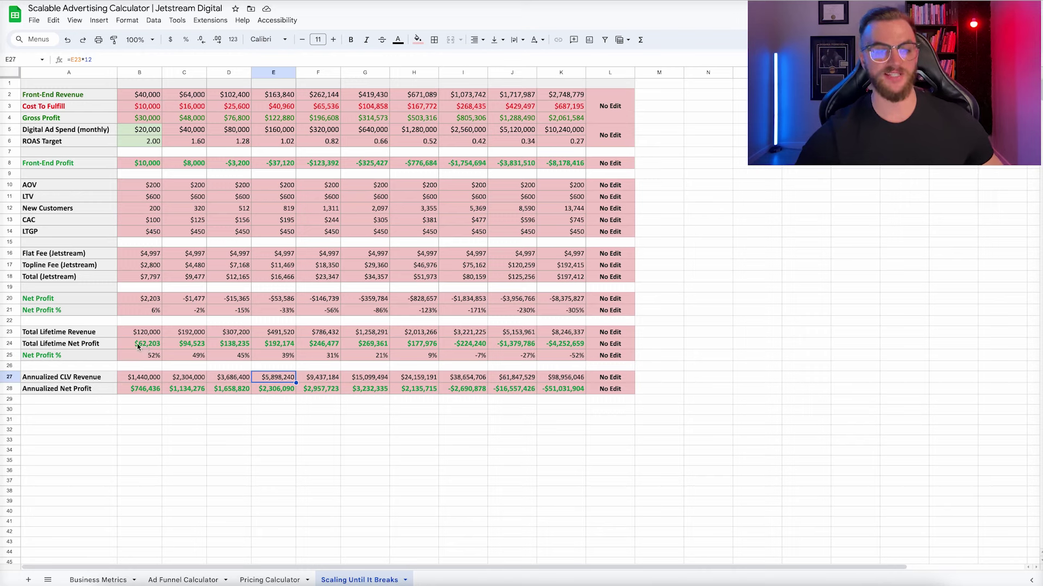
pyautogui.moveTo(158, 143); pyautogui.dragTo(292, 143)
pyautogui.moveTo(185, 142); pyautogui.dragTo(426, 141)
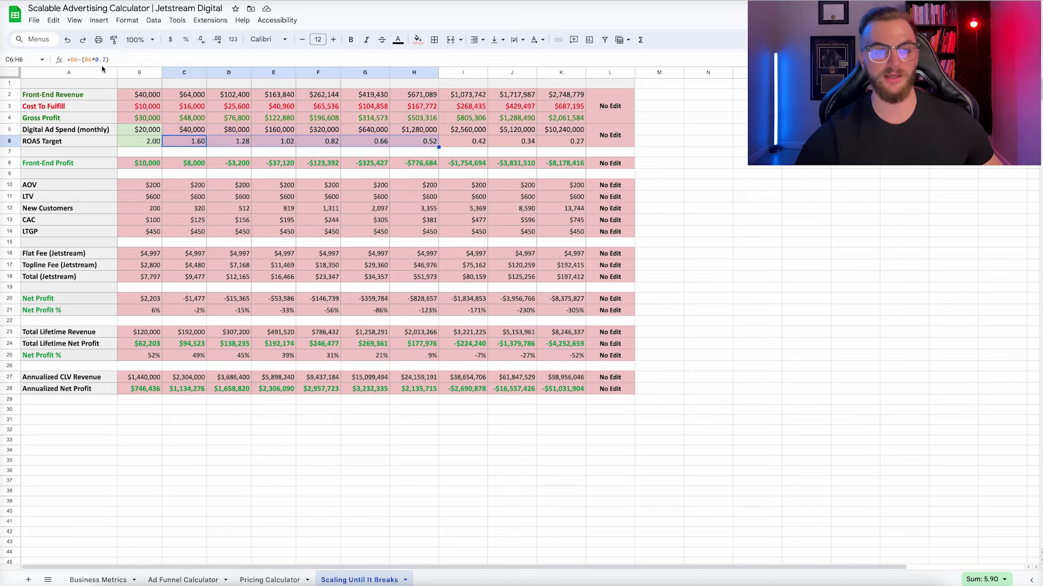
pyautogui.moveTo(152, 345); pyautogui.dragTo(382, 348)
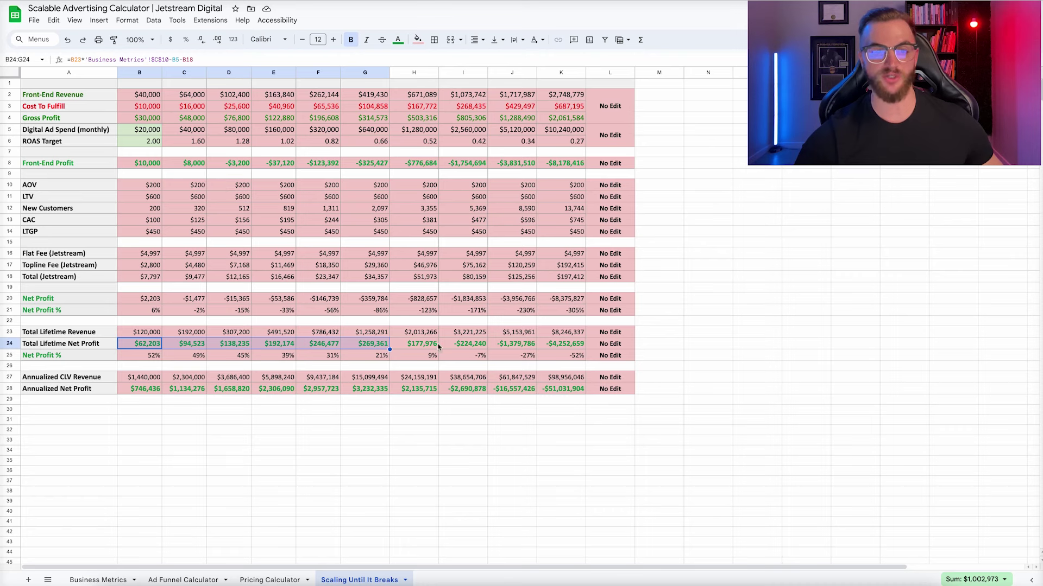
pyautogui.click(399, 346)
pyautogui.click(361, 344)
pyautogui.keyDown('shift'); pyautogui.click(413, 342); pyautogui.keyUp('shift')
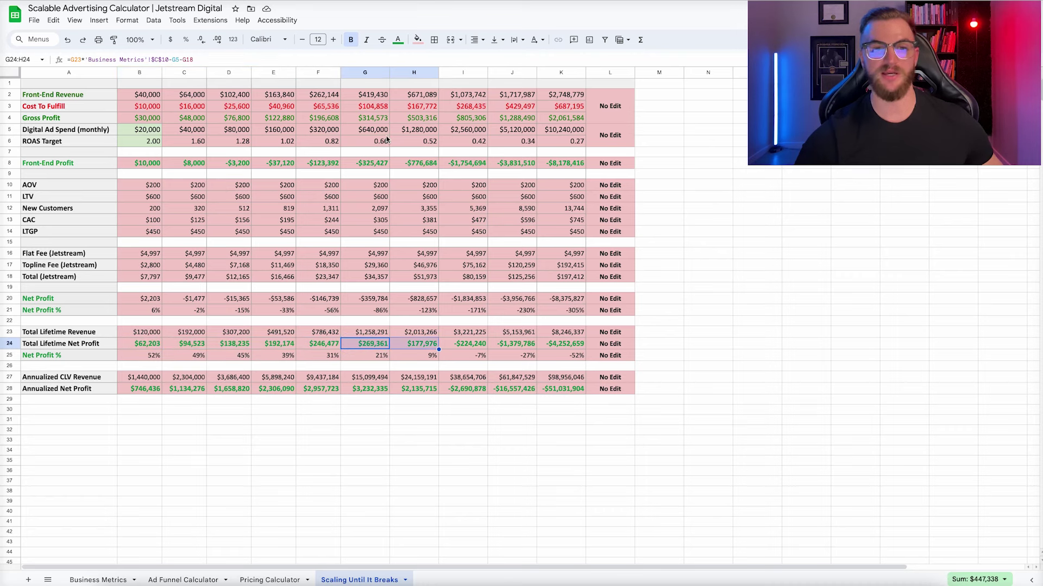
# Step: Compare monthly Digital Ad Spend with Total Lifetime Net Profit in columns G and H, and check Annualized CLV Revenue against the starting ROAS Target
pyautogui.moveTo(367, 132); pyautogui.dragTo(410, 135)
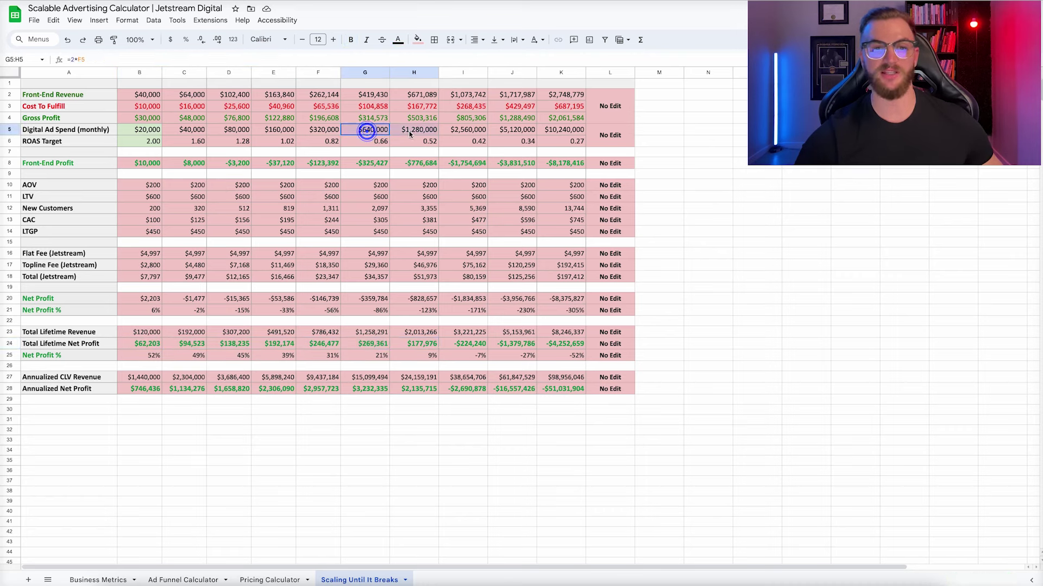
pyautogui.click(386, 344)
pyautogui.moveTo(399, 346); pyautogui.dragTo(401, 346)
pyautogui.moveTo(378, 346); pyautogui.dragTo(409, 343)
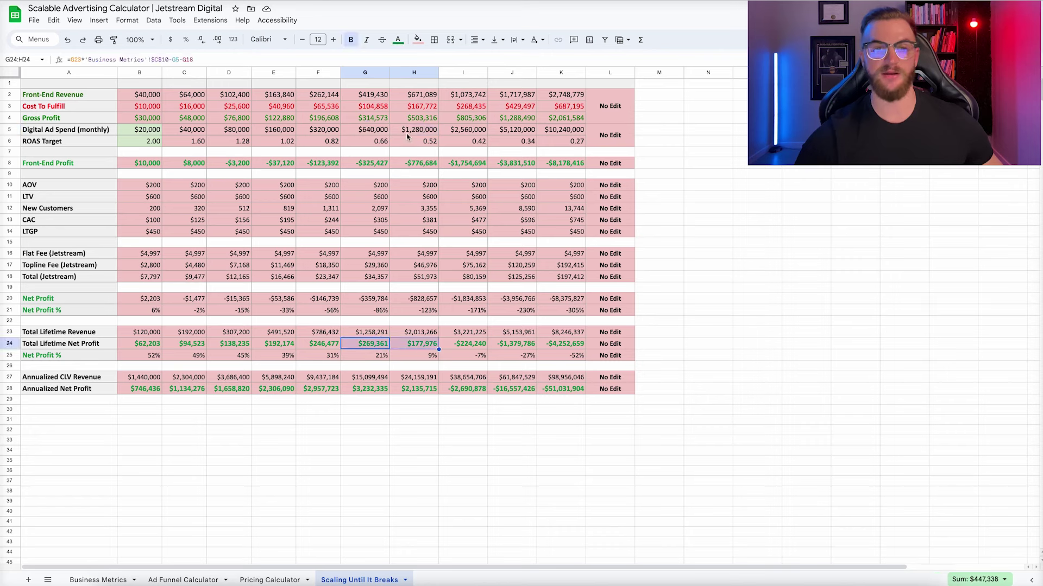
pyautogui.click(401, 377)
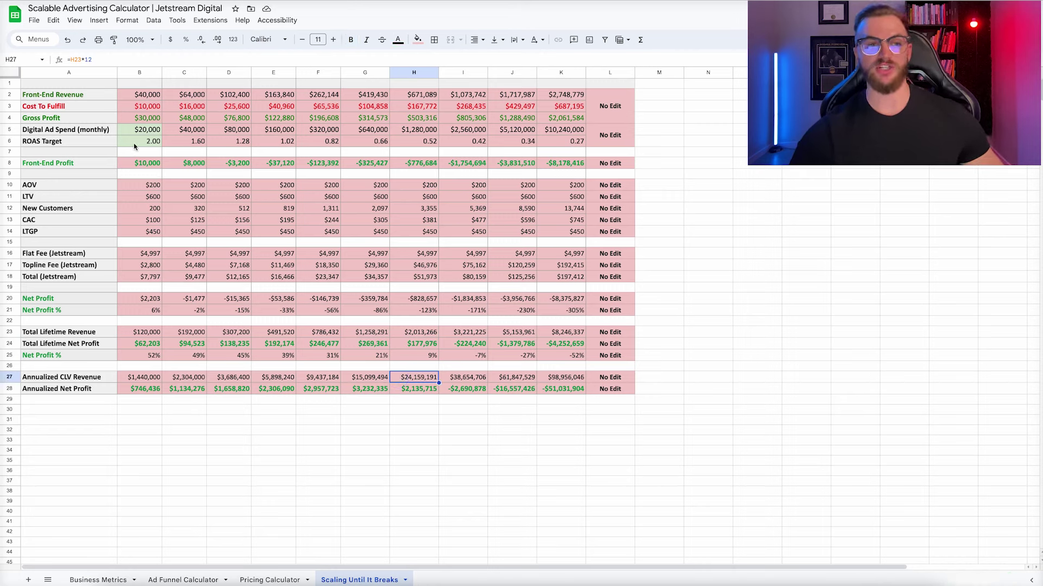
pyautogui.moveTo(134, 144); pyautogui.dragTo(223, 137)
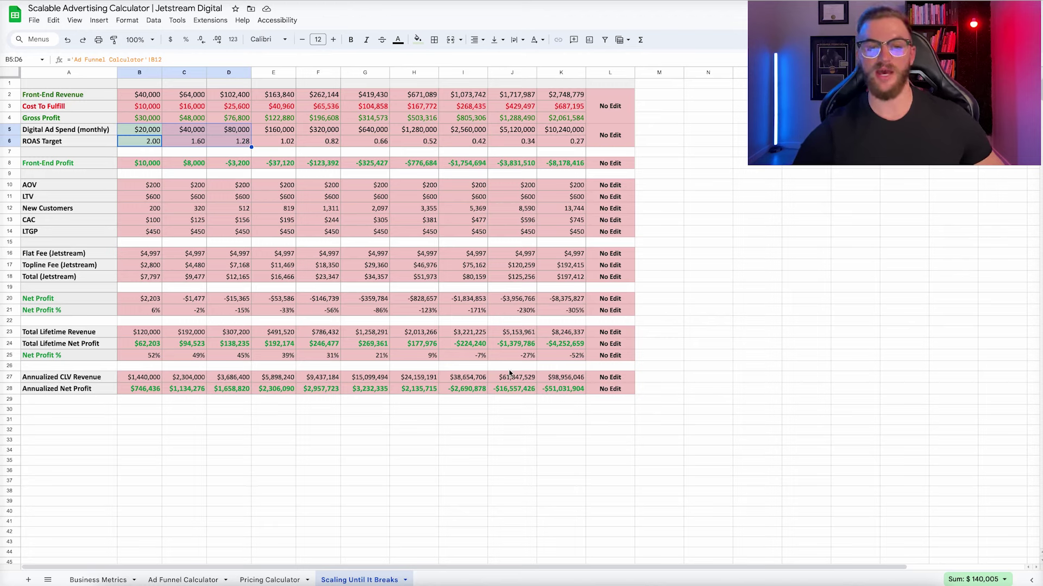
pyautogui.click(465, 378)
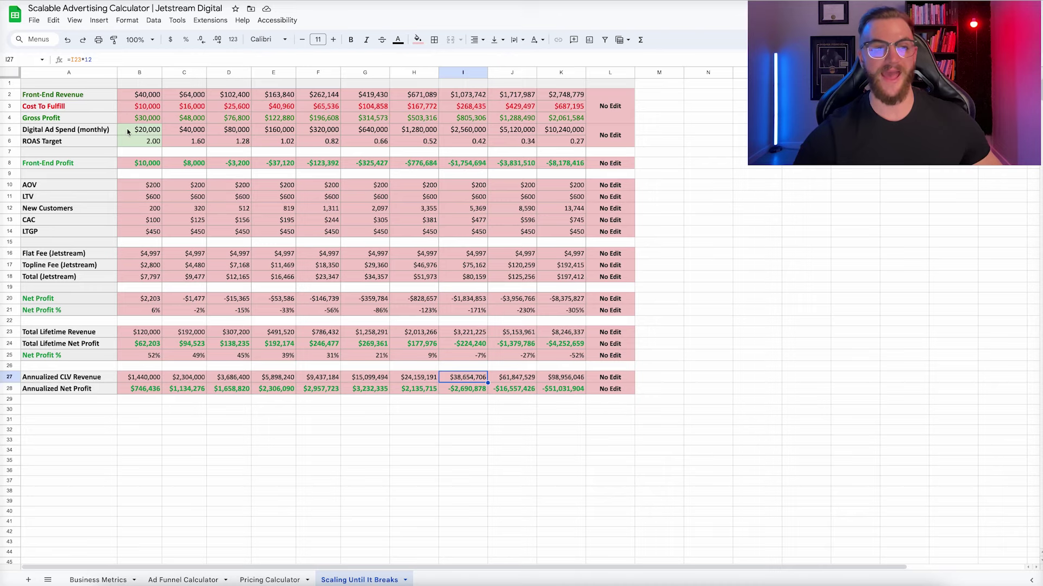
# Step: Set Funnel Step 4 (New Customers) to 400 in the Business Metrics sheet and return to Scaling Until It Breaks
pyautogui.click(148, 144)
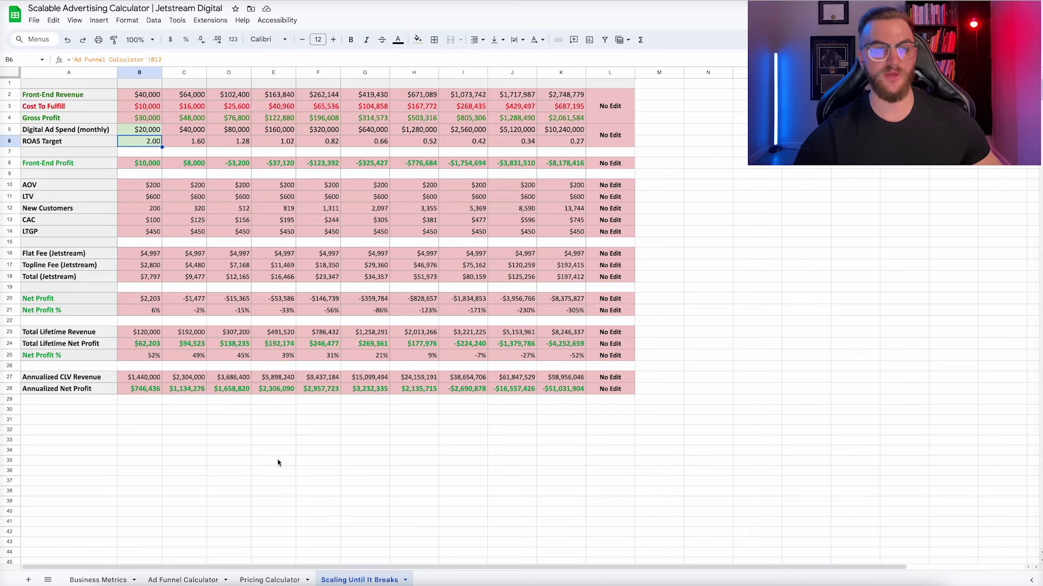
pyautogui.click(196, 580)
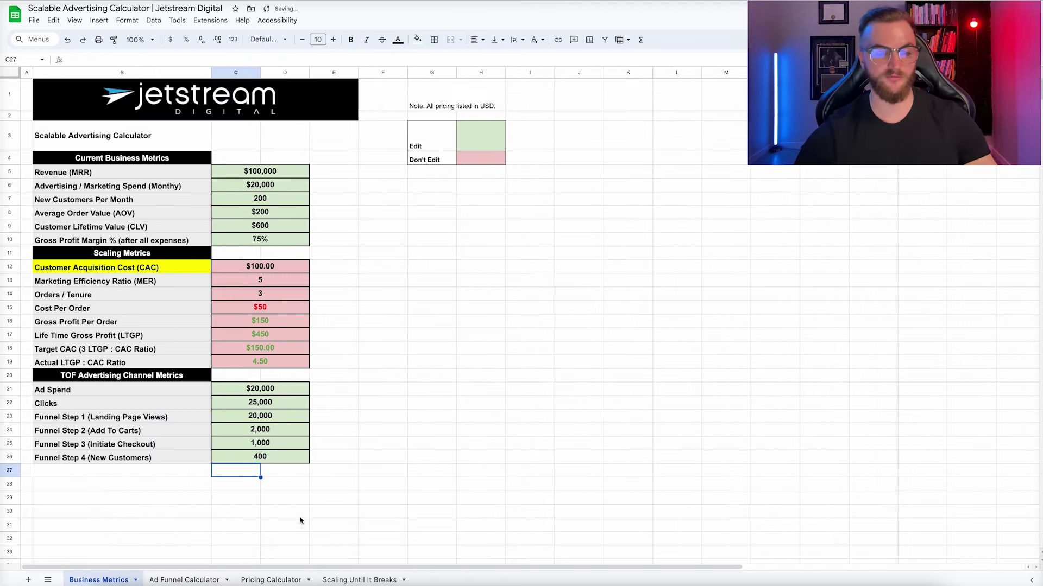
pyautogui.click(360, 580)
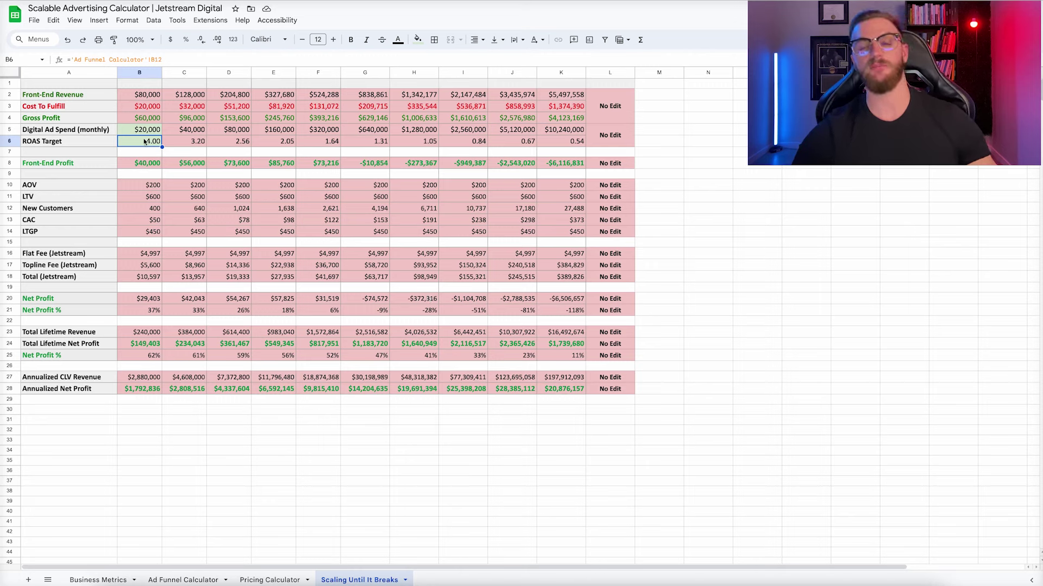
# Step: Review the ROAS Target row through column I and the Total Lifetime Net Profit and Annualized Net Profit in column K
pyautogui.moveTo(161, 141); pyautogui.dragTo(419, 144)
pyautogui.click(465, 142)
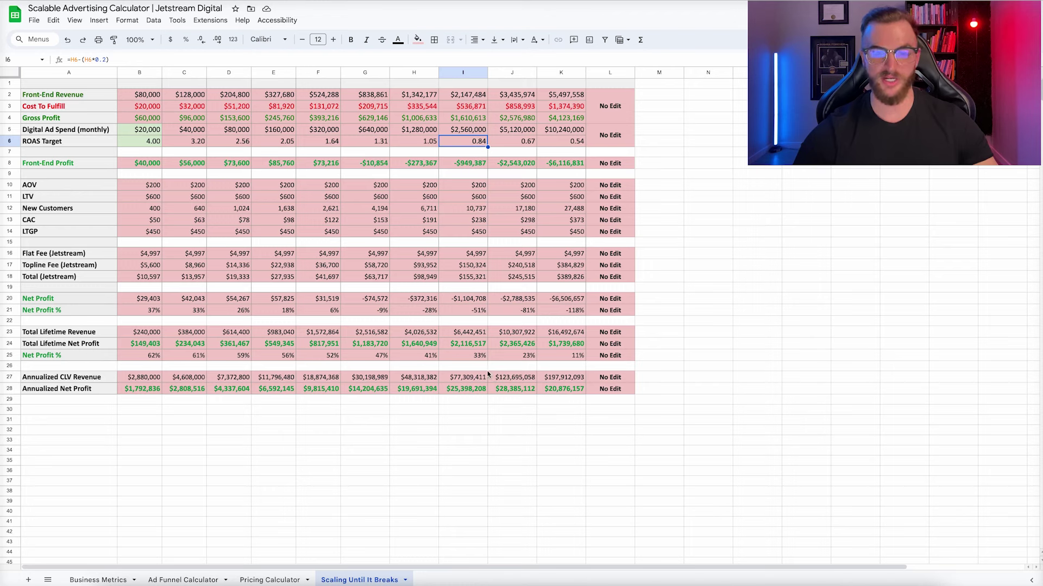
pyautogui.click(558, 344)
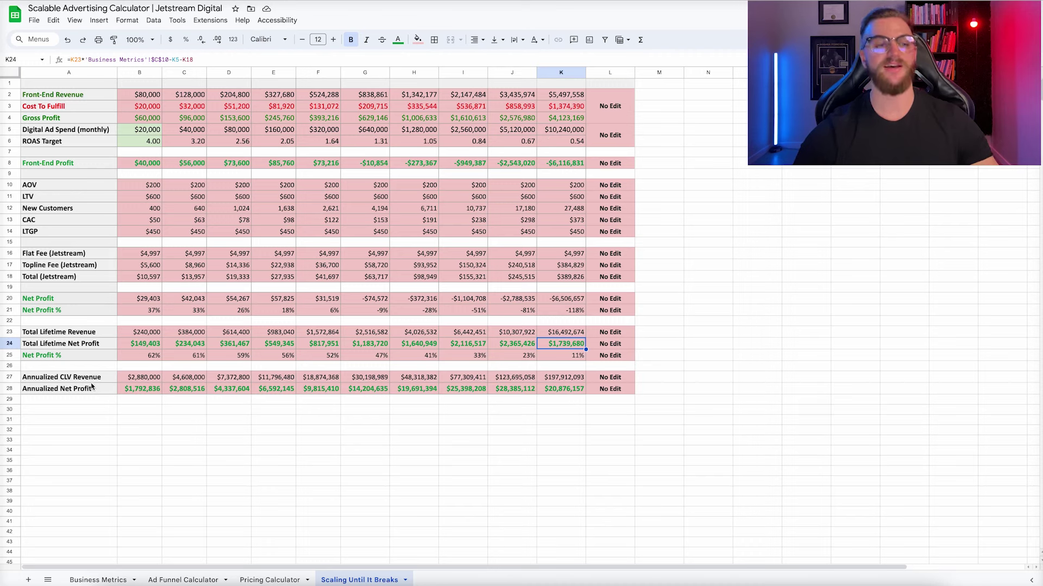
pyautogui.click(565, 388)
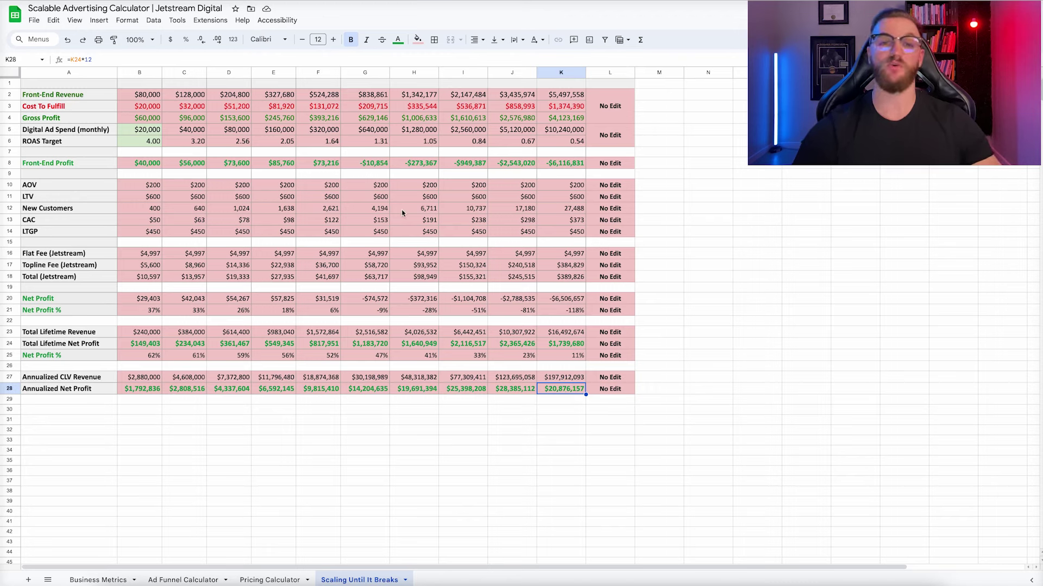
# Step: Inspect the metrics block from AOV to Annualized Net Profit, checking the CAC formula and the AOV, LTV and LTGP references in column B
pyautogui.moveTo(114, 185); pyautogui.dragTo(564, 390)
pyautogui.click(444, 220)
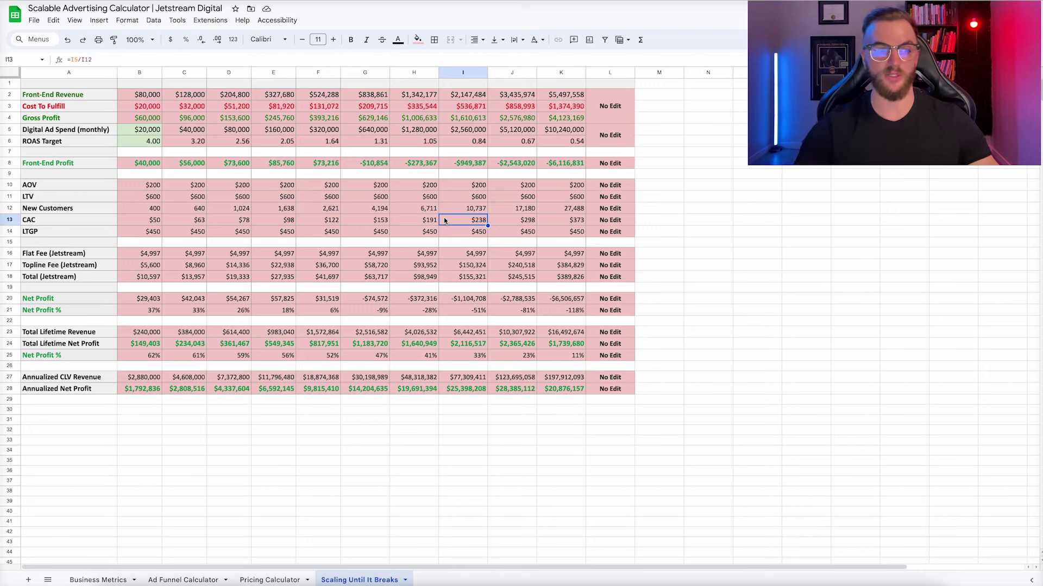
pyautogui.click(150, 187)
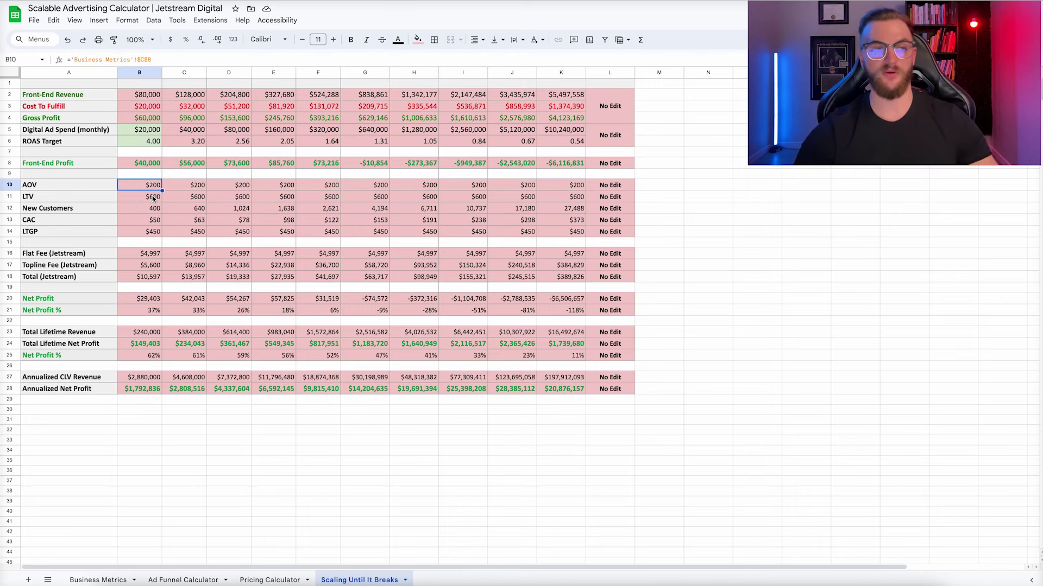
pyautogui.click(152, 200)
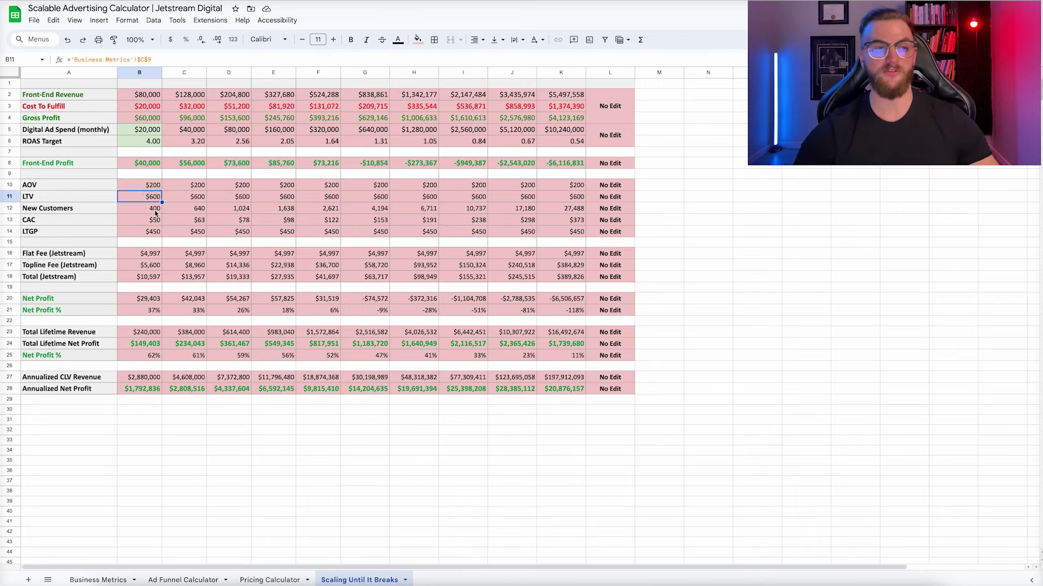
pyautogui.click(152, 222)
pyautogui.click(153, 231)
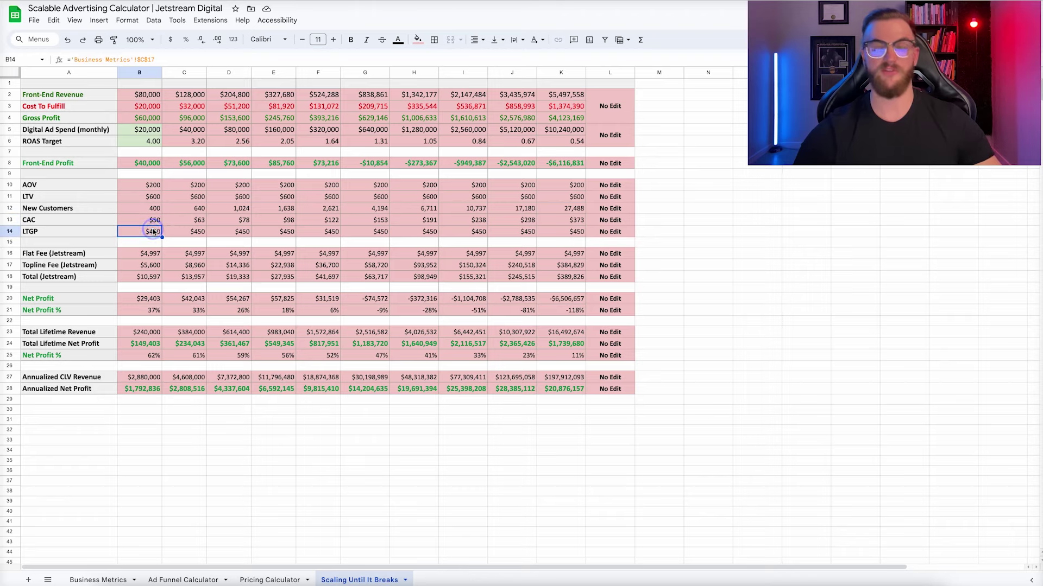
# Step: Check the Ad Funnel Calculator sheet and highlight the AOV to Net Profit block in columns B through J of Scaling Until It Breaks
pyautogui.click(184, 580)
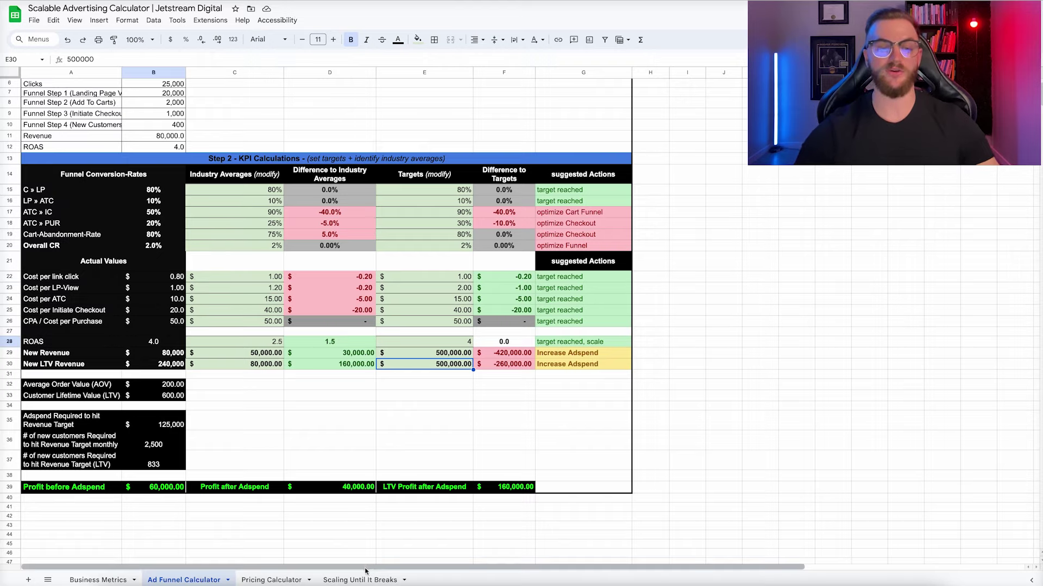
pyautogui.click(353, 580)
pyautogui.moveTo(139, 185); pyautogui.dragTo(530, 300)
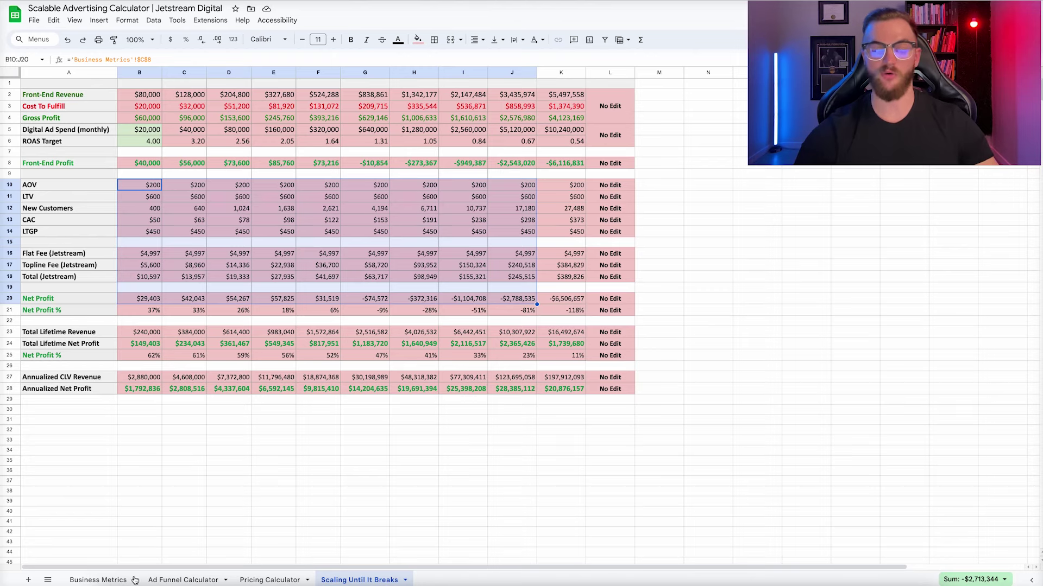
# Step: In the Business Metrics sheet, set Funnel Step 2 (Add To Carts) to 4000, Step 3 (Initiate Checkout) to 2000 and Step 4 (New Customers) to 800
pyautogui.click(106, 579)
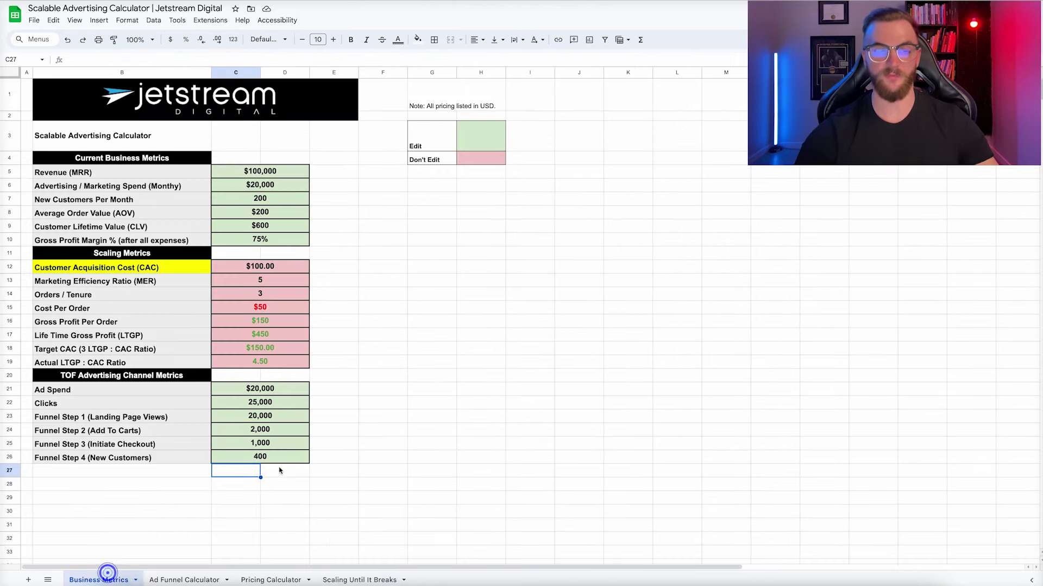
pyautogui.click(269, 432)
pyautogui.write('4000')
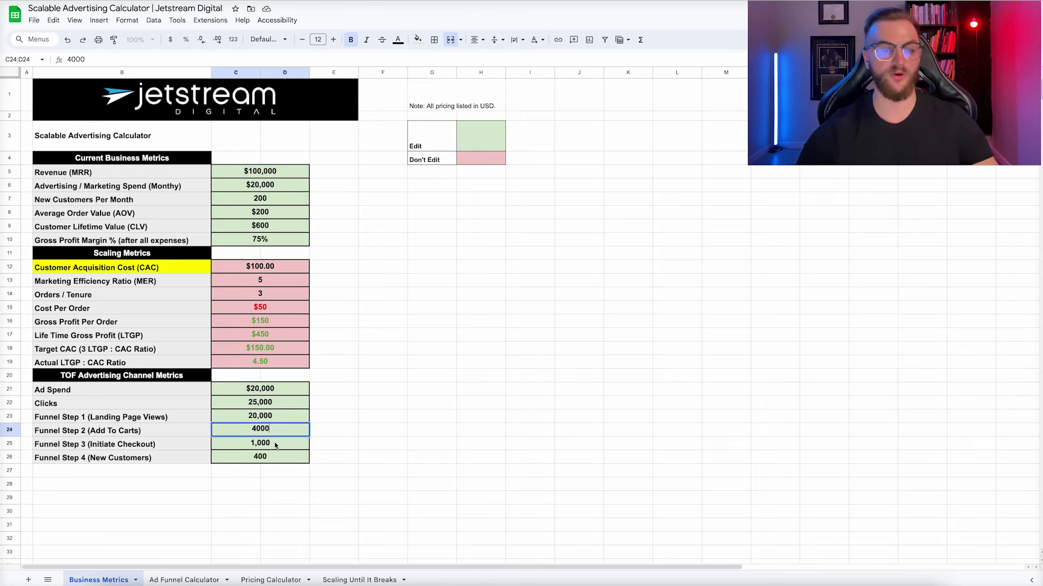
pyautogui.click(275, 447)
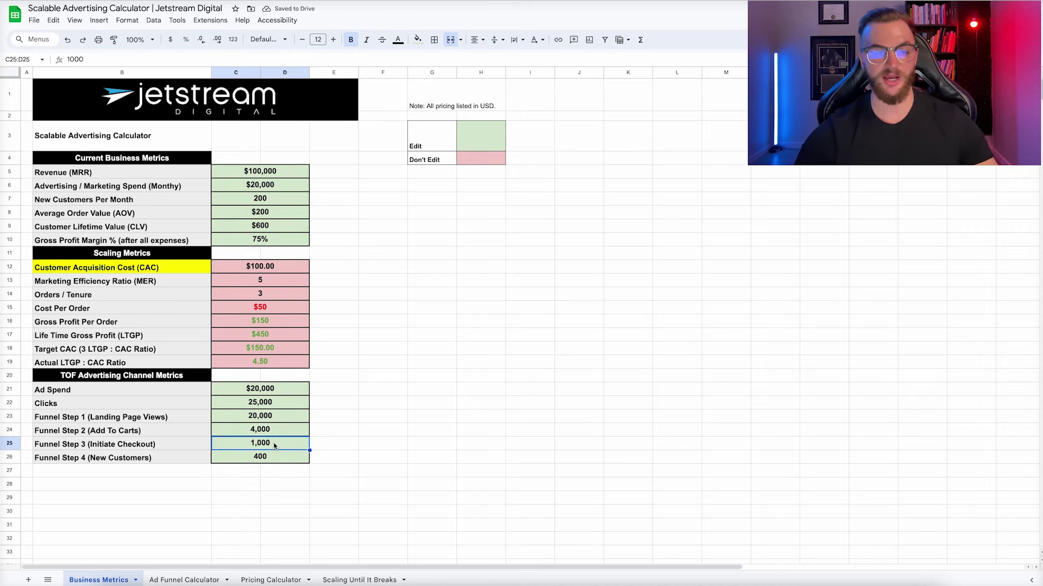
pyautogui.write('2000')
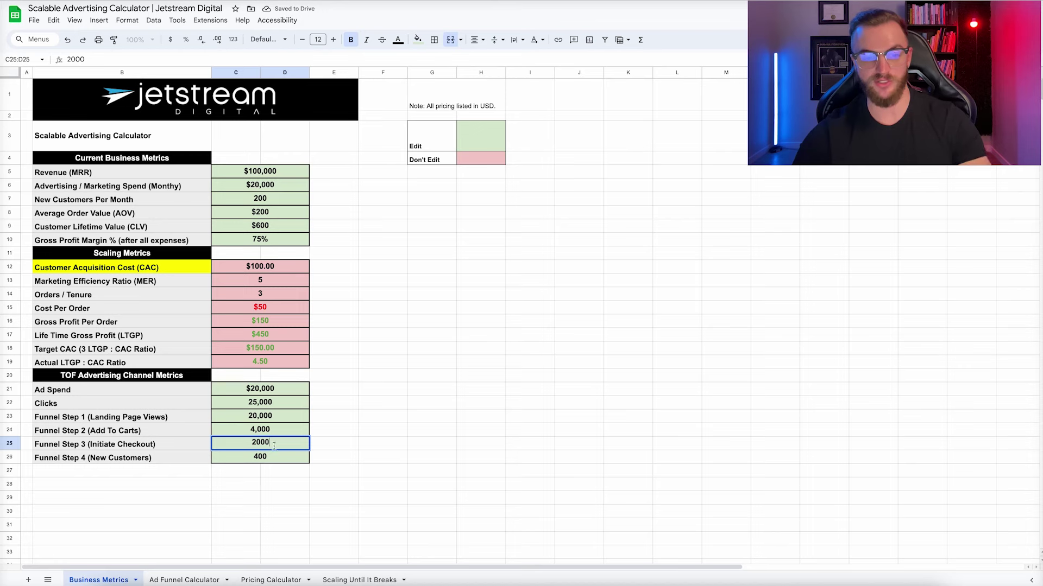
pyautogui.click(270, 456)
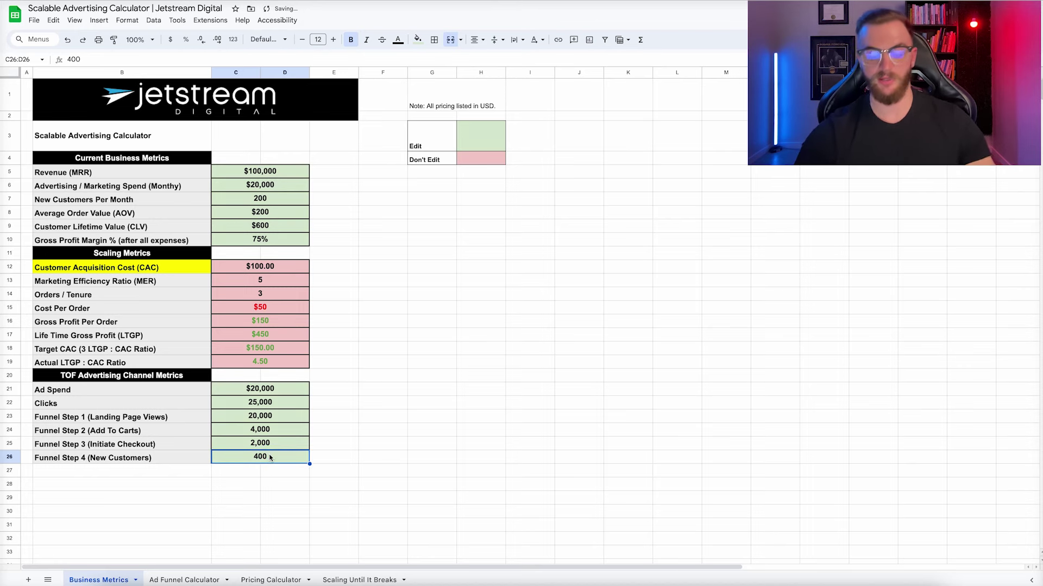
pyautogui.write('800')
pyautogui.press('Return')
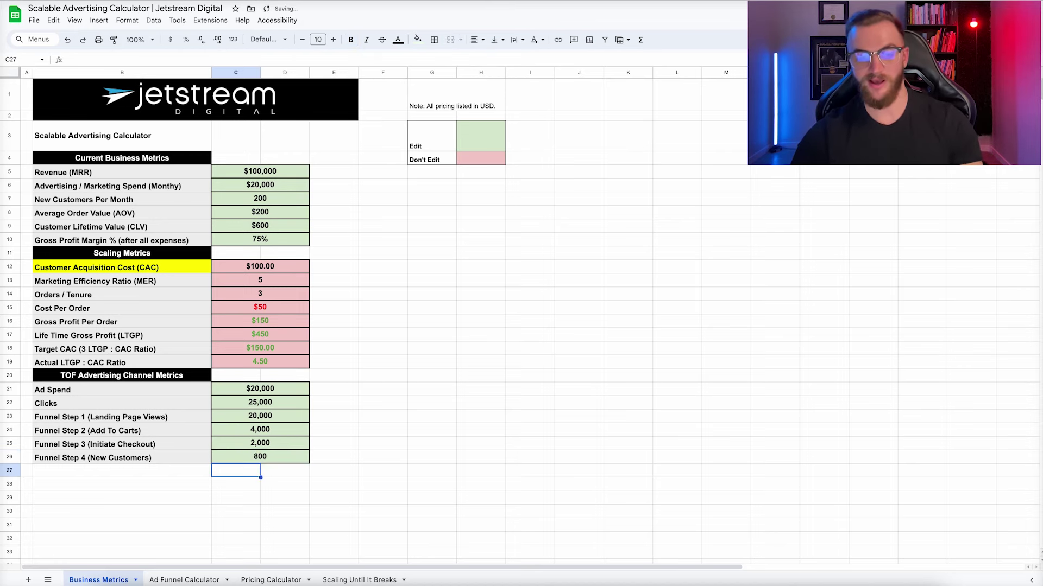
# Step: Review the monthly Digital Ad Spend and ROAS Target rows in Scaling Until It Breaks, from column B across to the highest spend levels
pyautogui.click(361, 580)
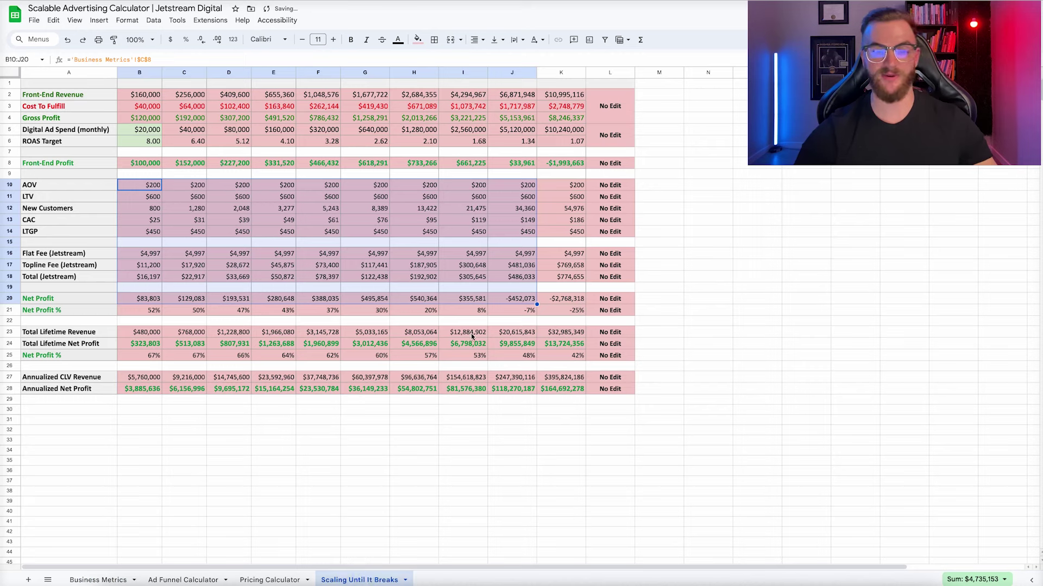
pyautogui.click(448, 365)
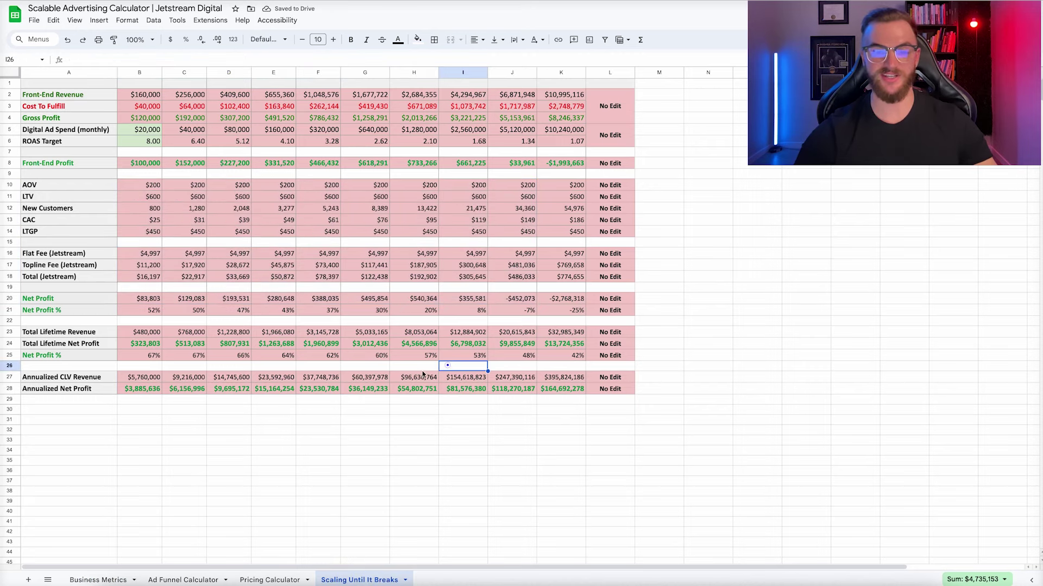
pyautogui.click(150, 131)
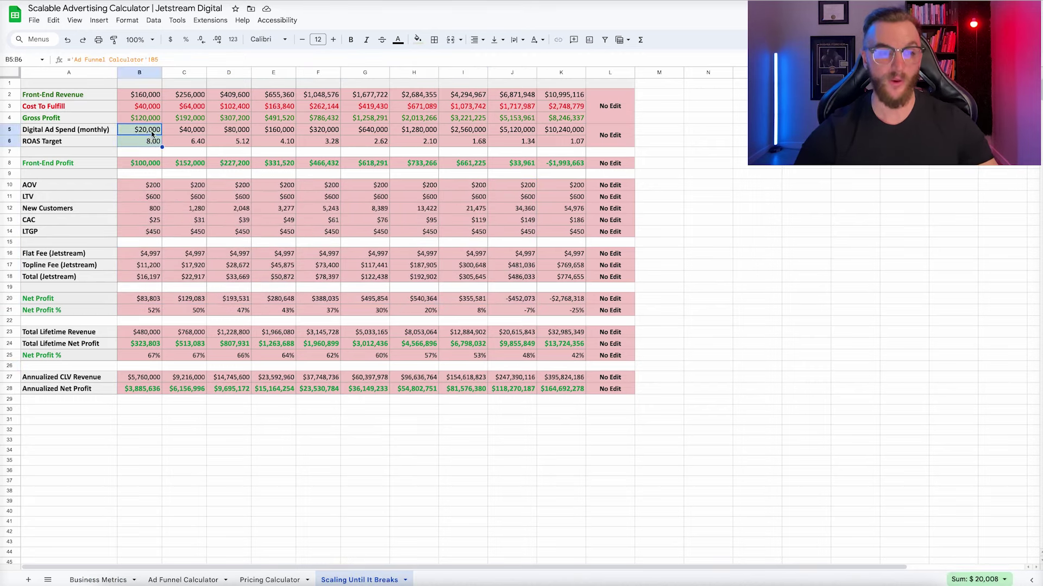
pyautogui.moveTo(163, 131); pyautogui.dragTo(558, 143)
pyautogui.click(554, 129)
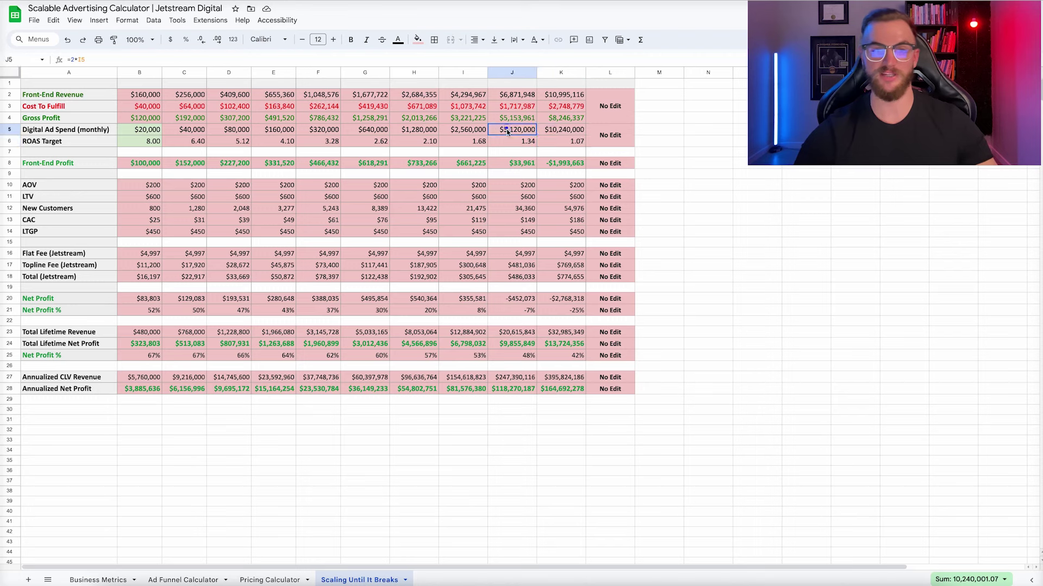
pyautogui.click(505, 130)
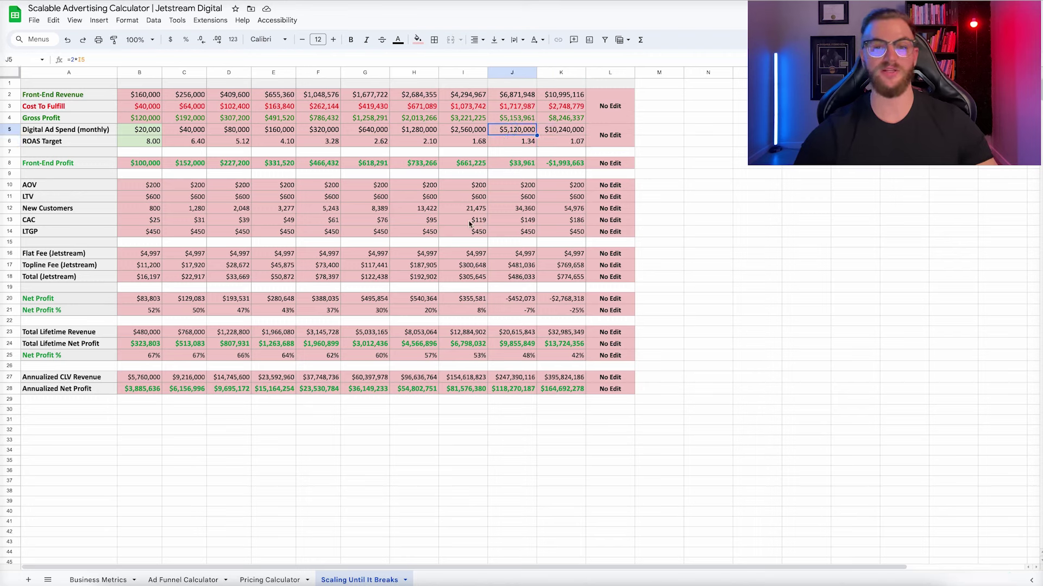
# Step: Check Annualized CLV Revenue and Annualized Net Profit in column K and return to the Business Metrics sheet
pyautogui.click(565, 380)
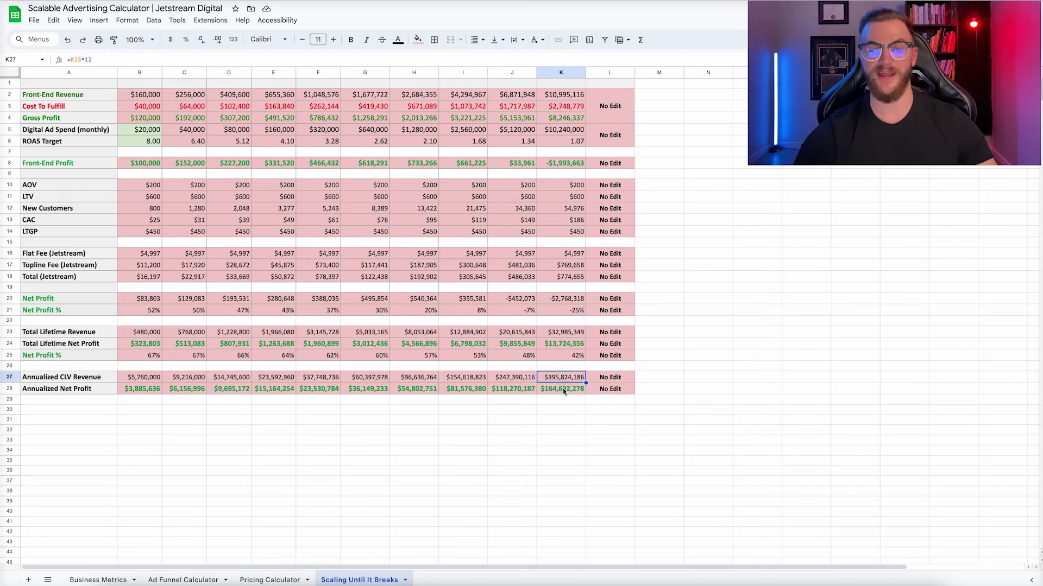
pyautogui.click(561, 392)
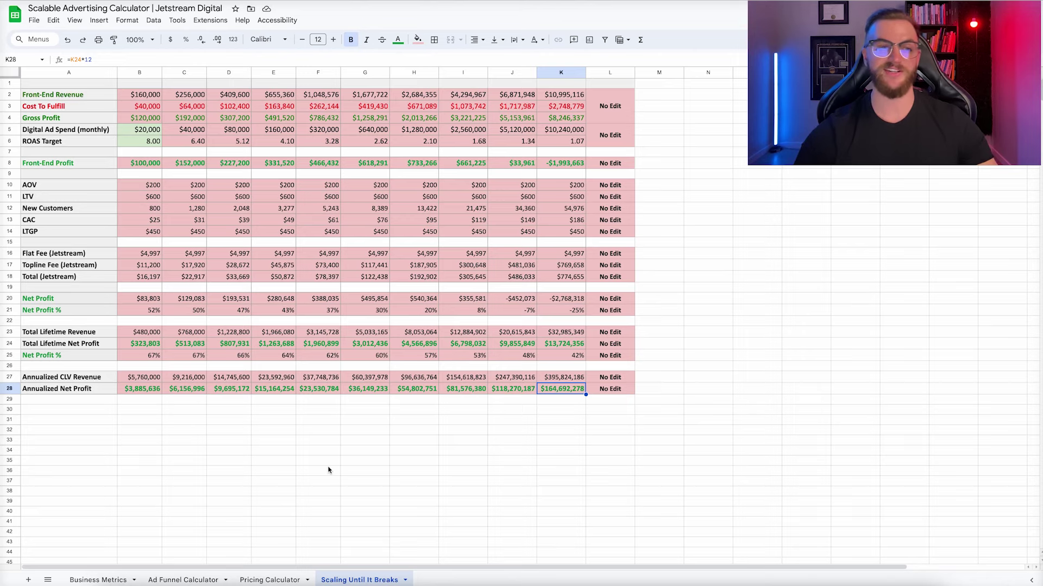
pyautogui.click(98, 580)
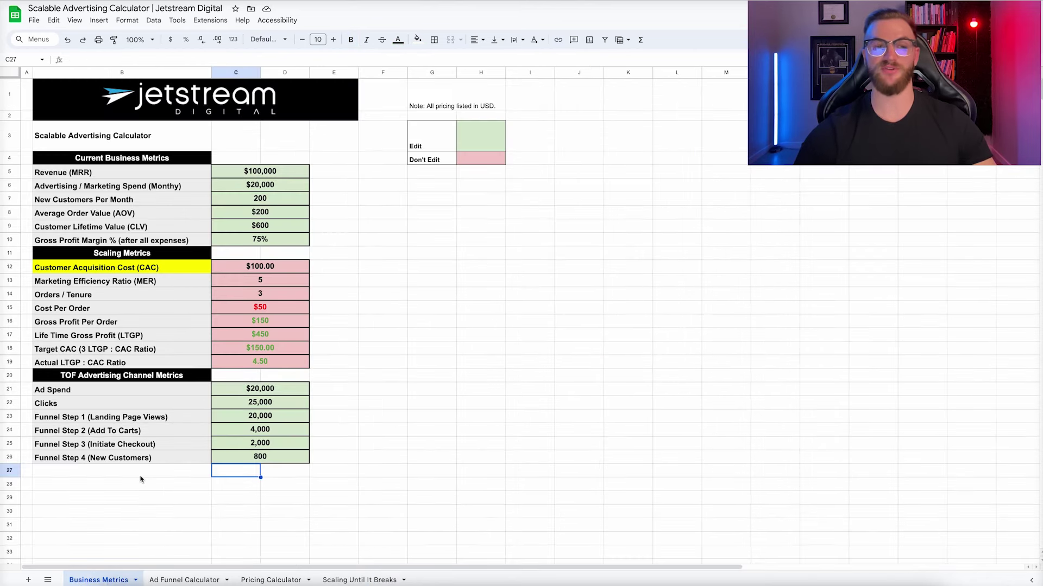